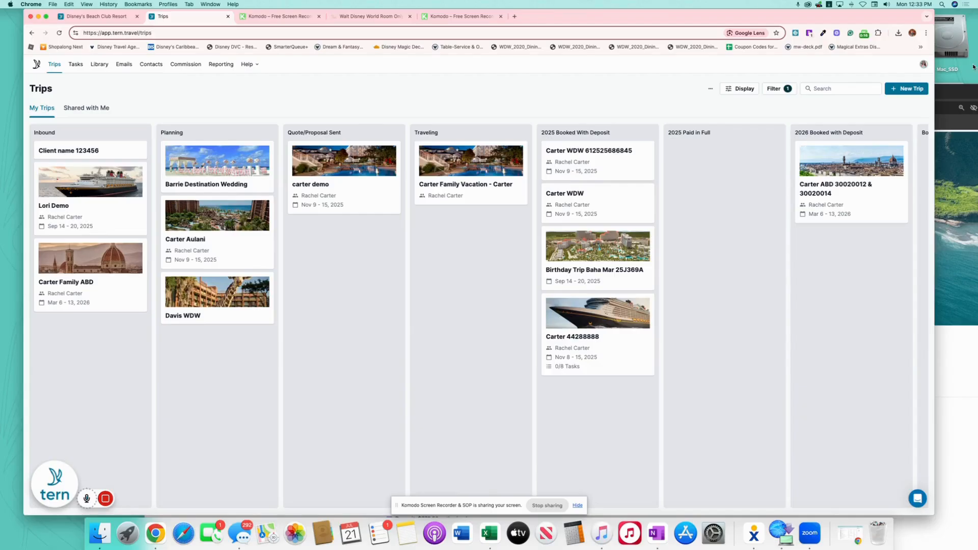
Create the trip 'Carter WDW' with travel dates 11-09-2025 through 11-15-2025
left_click(907, 90)
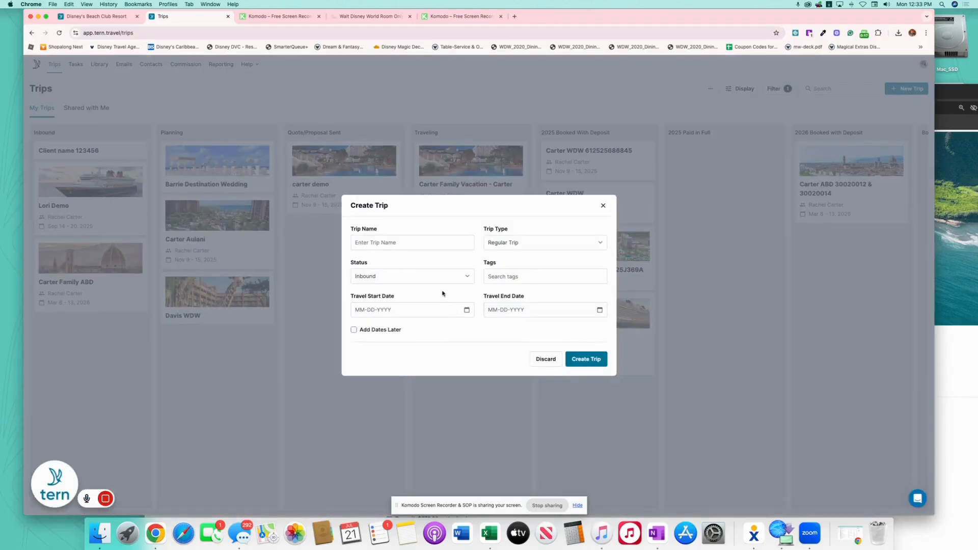
left_click(417, 241)
type("Carter WDW")
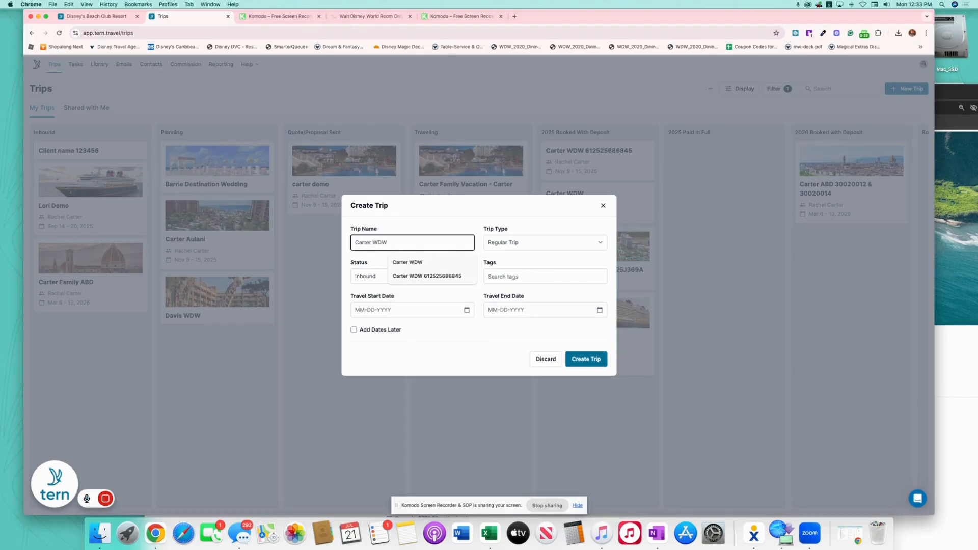
left_click(448, 309)
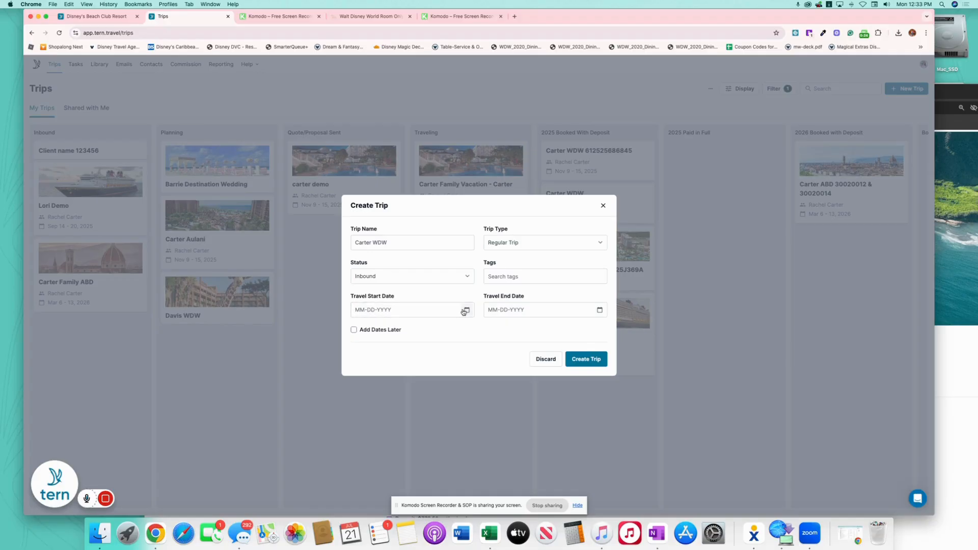
left_click(465, 311)
left_click(370, 334)
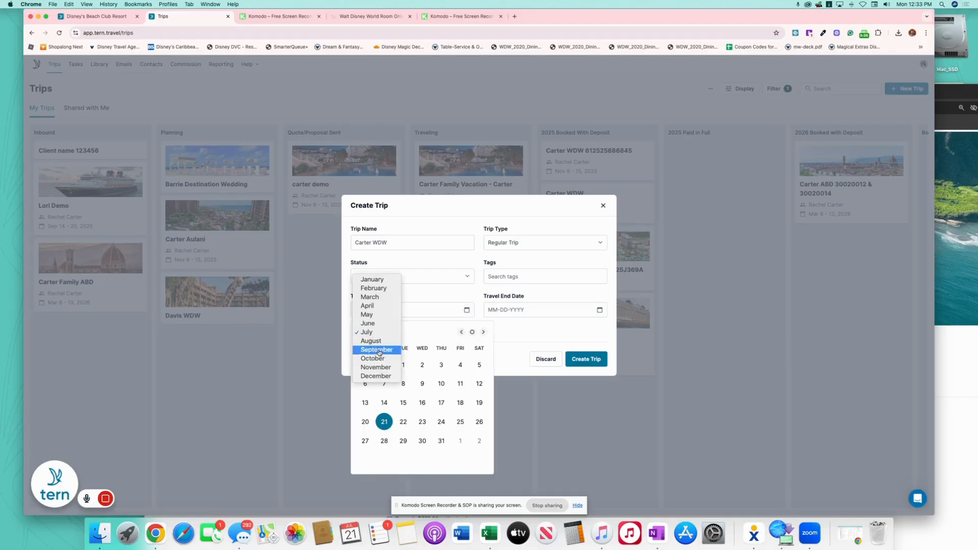
left_click(376, 368)
left_click(365, 403)
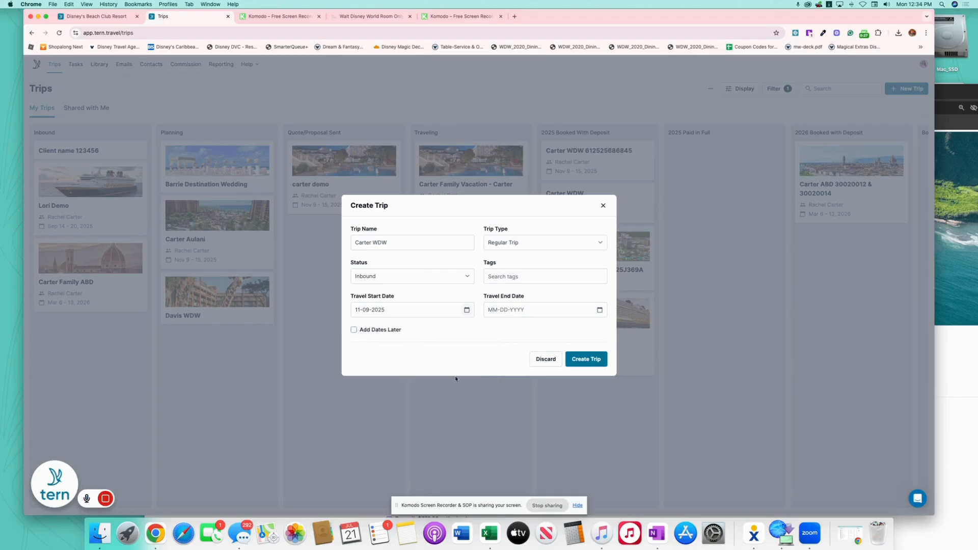
left_click(600, 310)
left_click(613, 403)
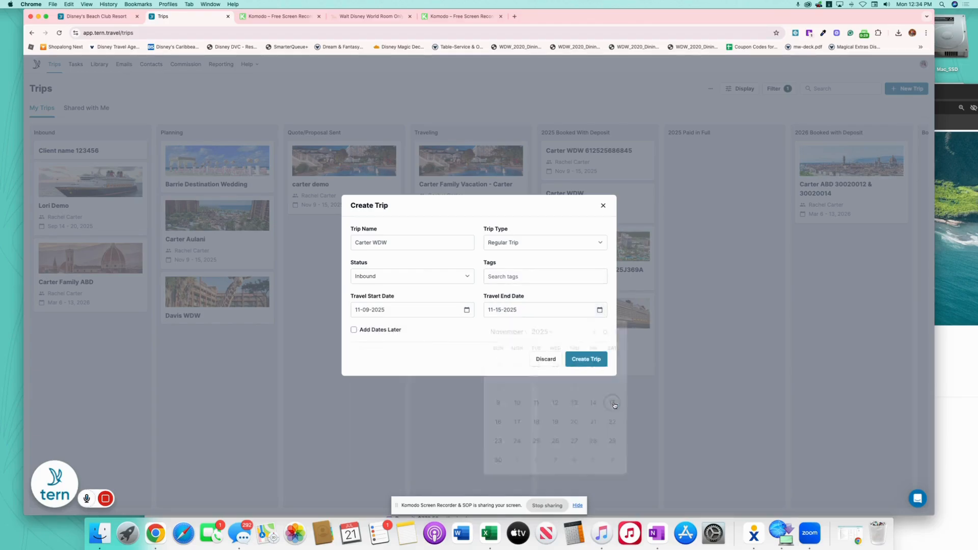
left_click(586, 359)
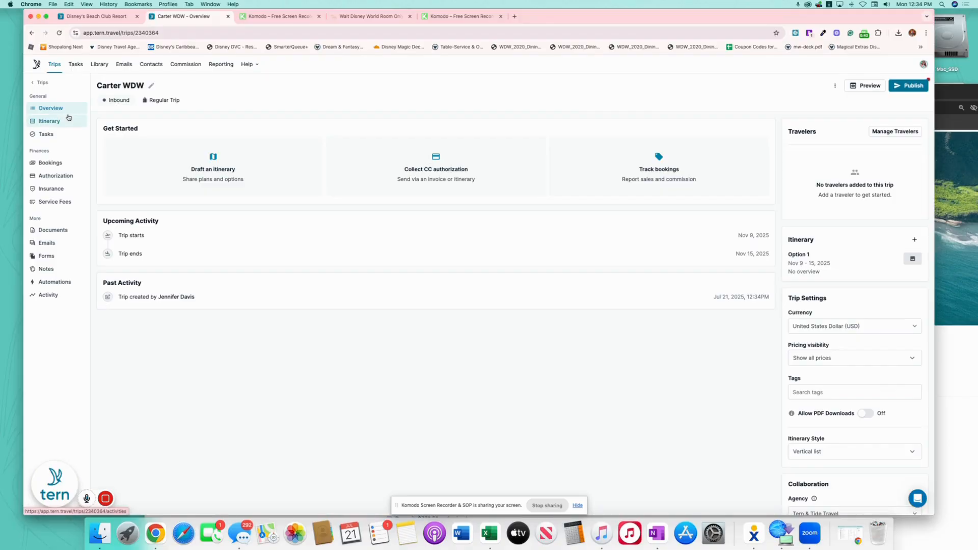
On the Carter WDW itinerary, start adding an activity template to Sun, Nov 9
left_click(53, 123)
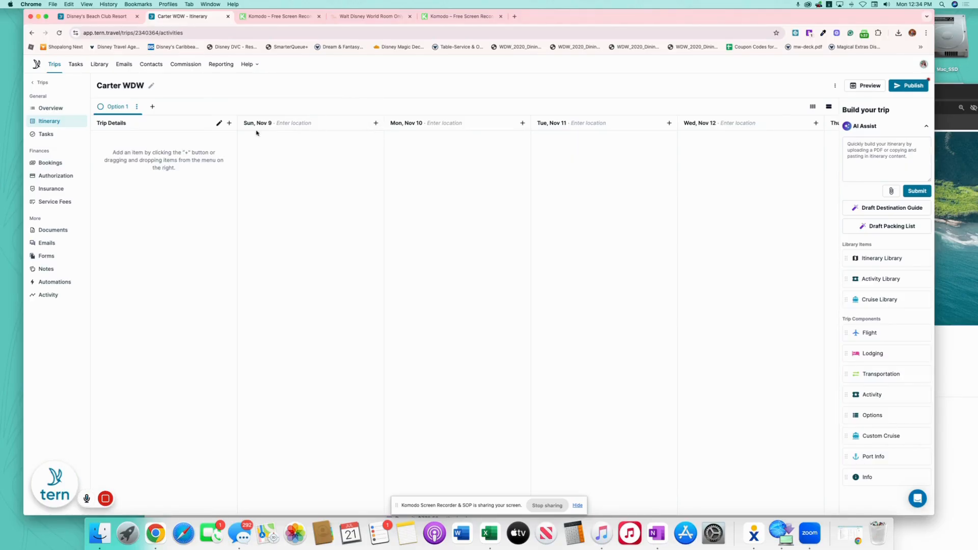
left_click(377, 123)
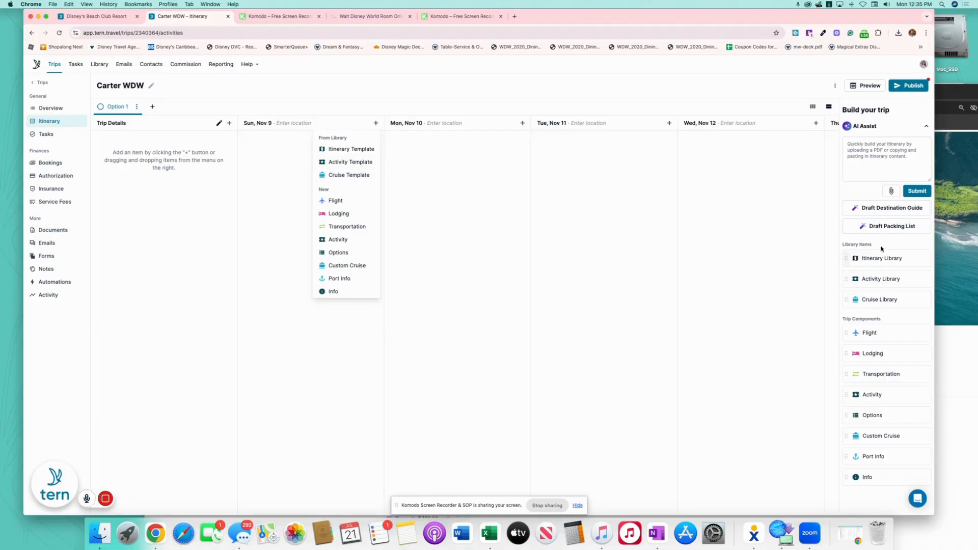
mouse_move(898, 281)
left_mouse_down()
mouse_move(489, 192)
mouse_move(869, 249)
mouse_move(898, 281)
left_mouse_up()
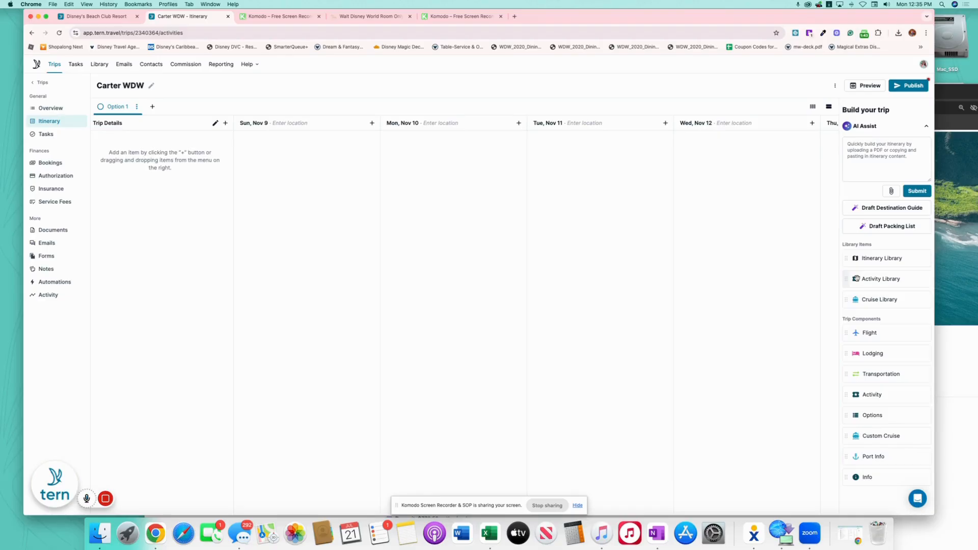
left_click(371, 123)
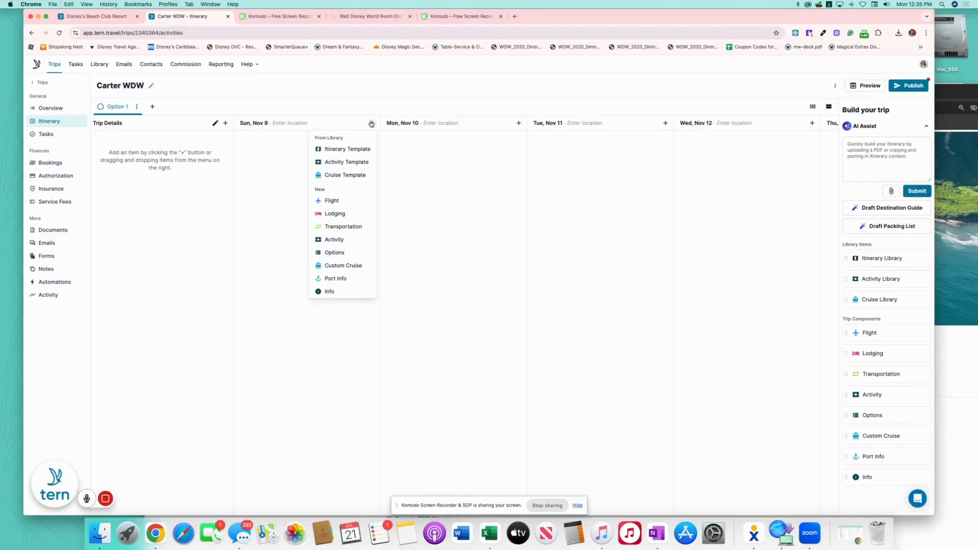
left_click(356, 163)
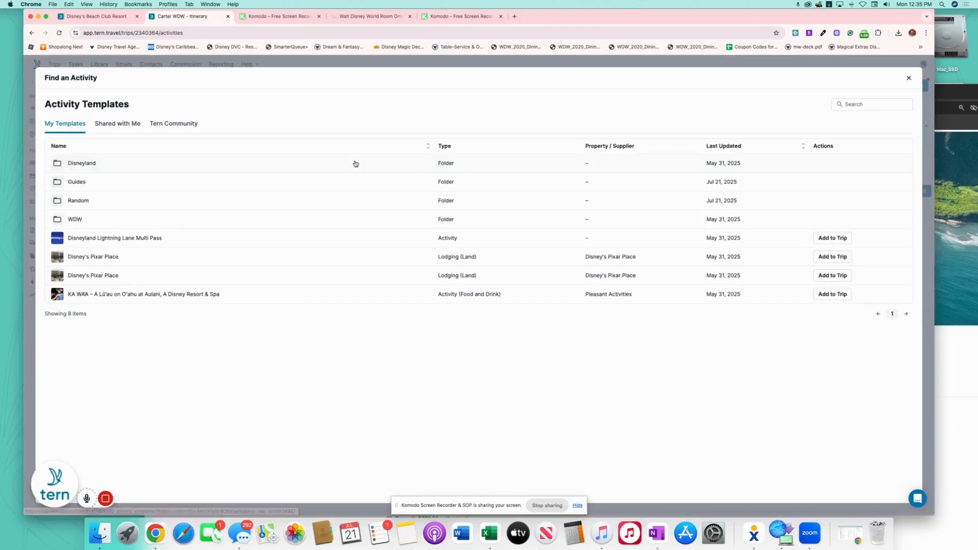
From the Shared with Me templates, add Disney's Beach Club Resort to Sun, Nov 9
left_click(131, 125)
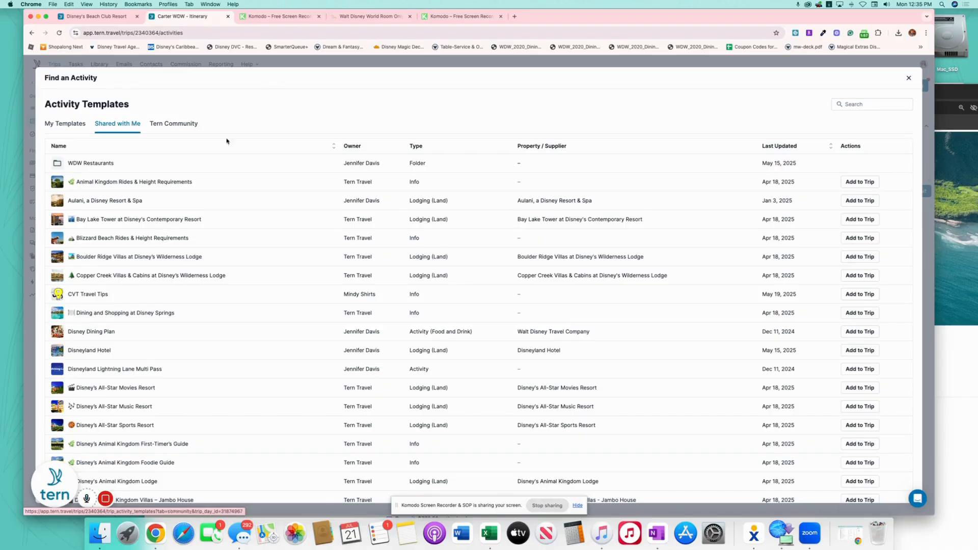
scroll(330, 408, "down", 5)
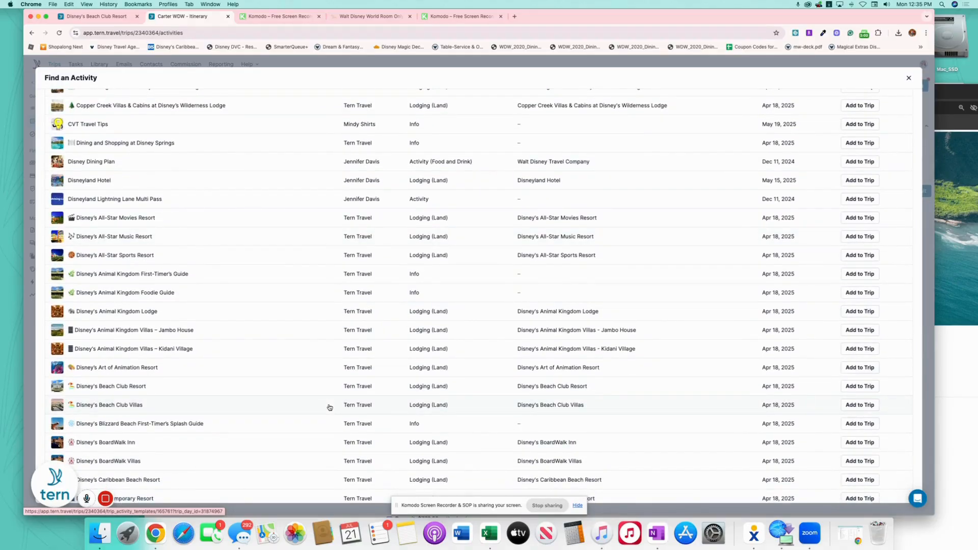
scroll(307, 407, "down", 2)
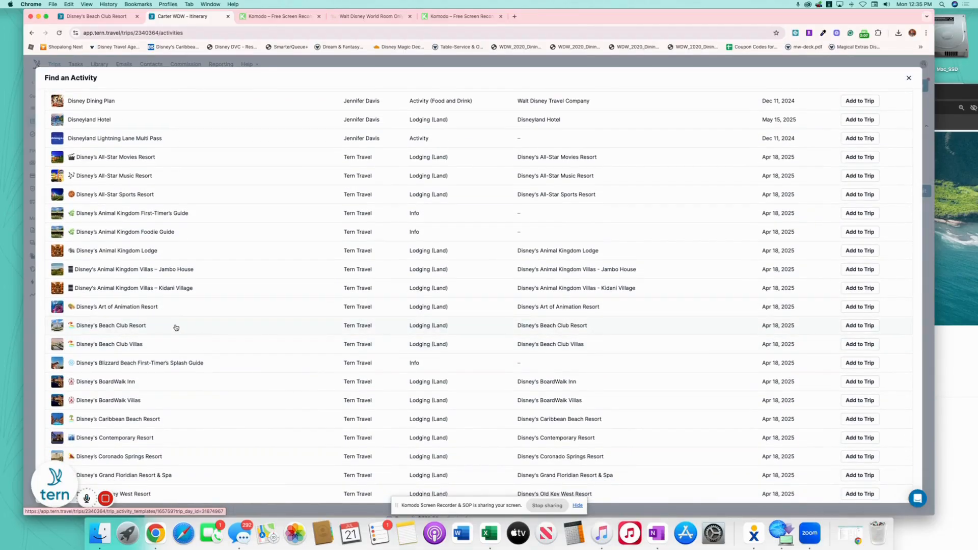
left_click(853, 327)
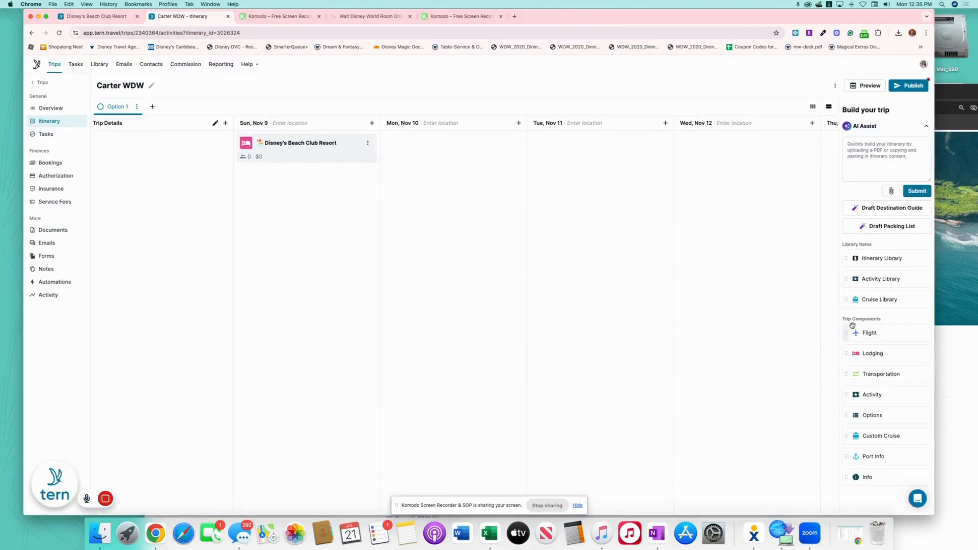
Name the Beach Club Resort's Room 1 'Resort View' and return to the full itinerary
left_click(328, 152)
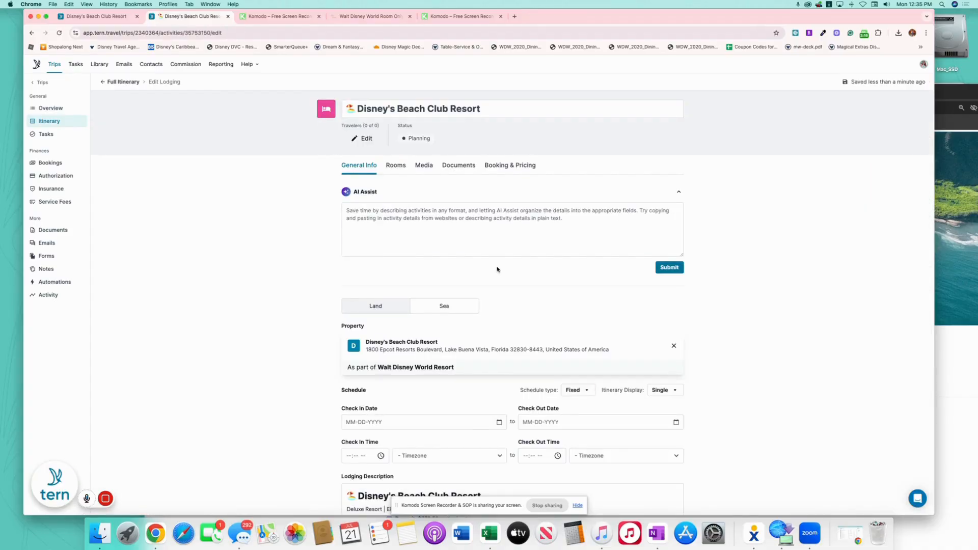
left_click(400, 172)
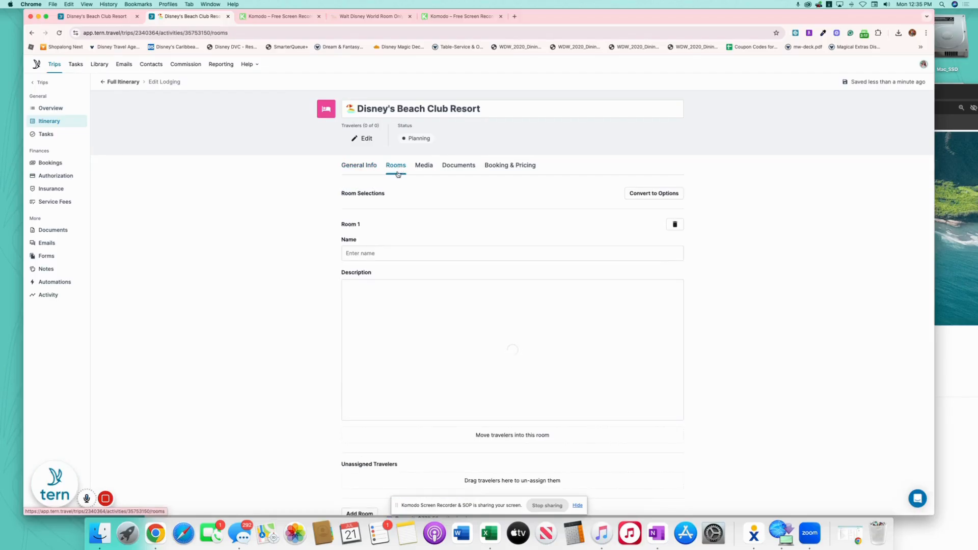
left_click(411, 253)
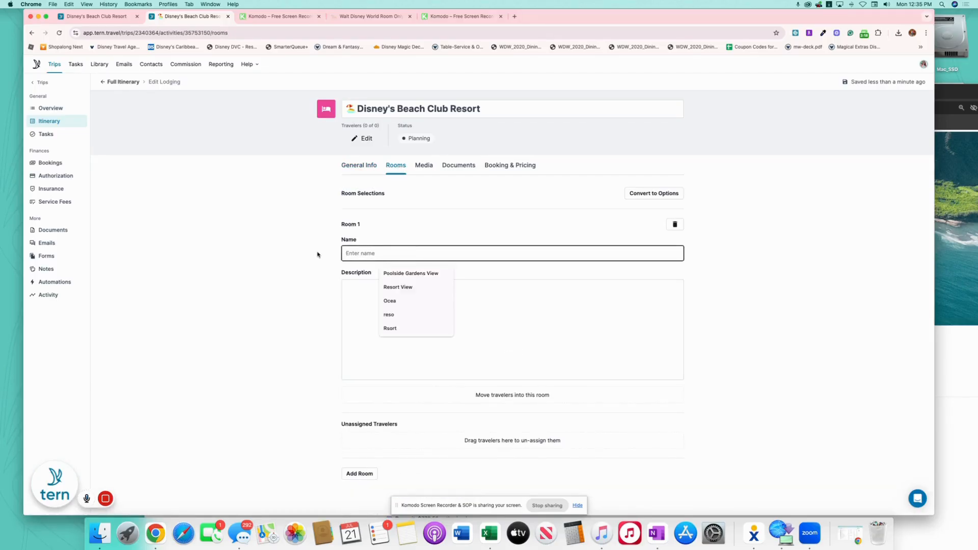
type("R")
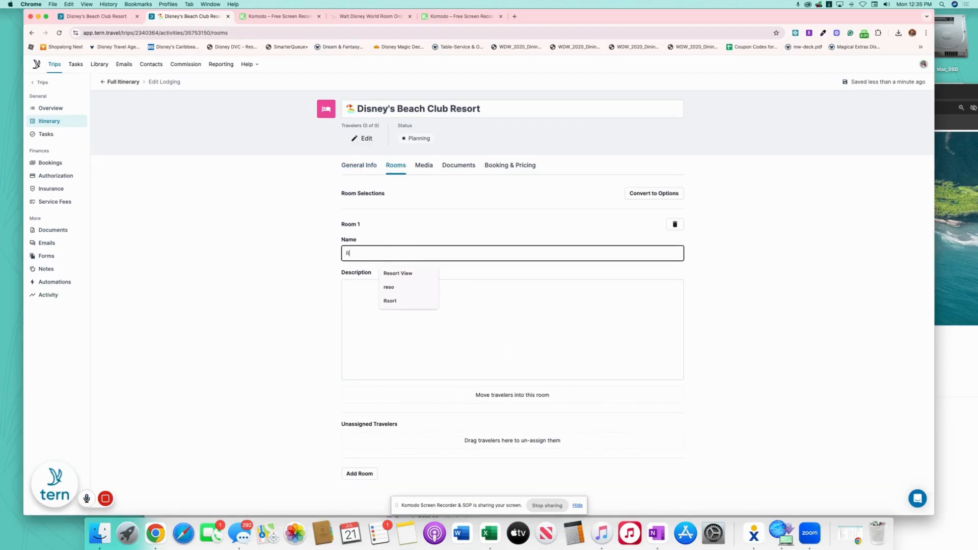
type("esort View")
left_click(364, 232)
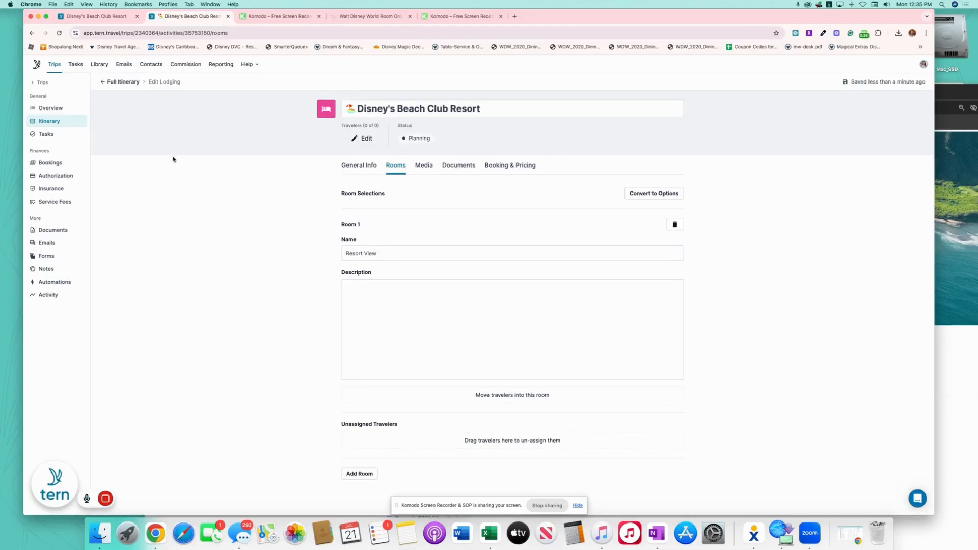
left_click(123, 82)
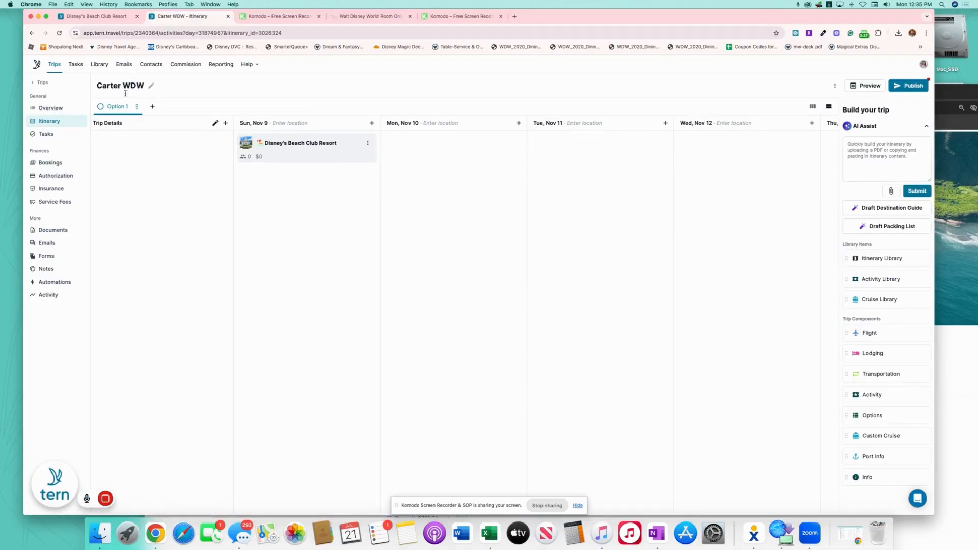
Add the shared 'Walt Disney World Theme Park Tickets - 1 Park Per Day' template to Sun, Nov 9
left_click(372, 123)
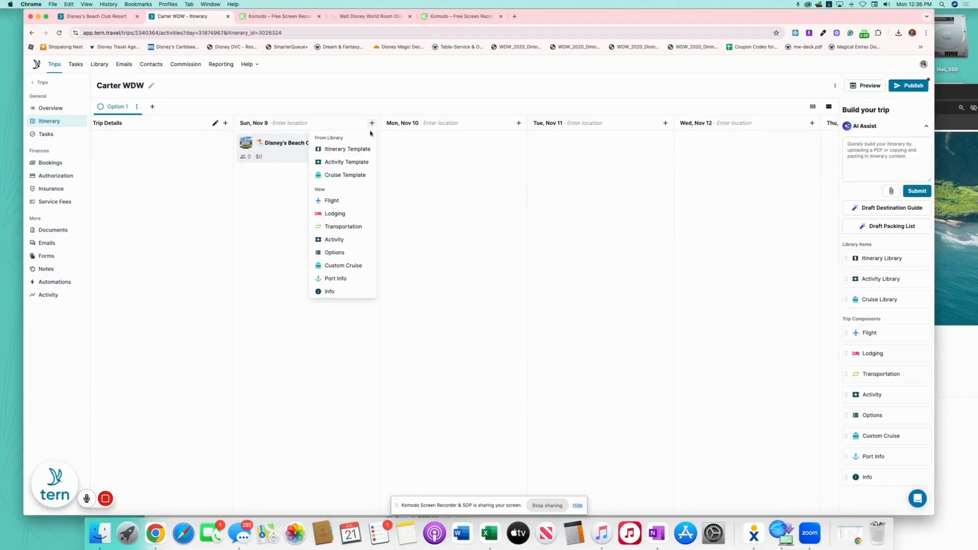
left_click(362, 163)
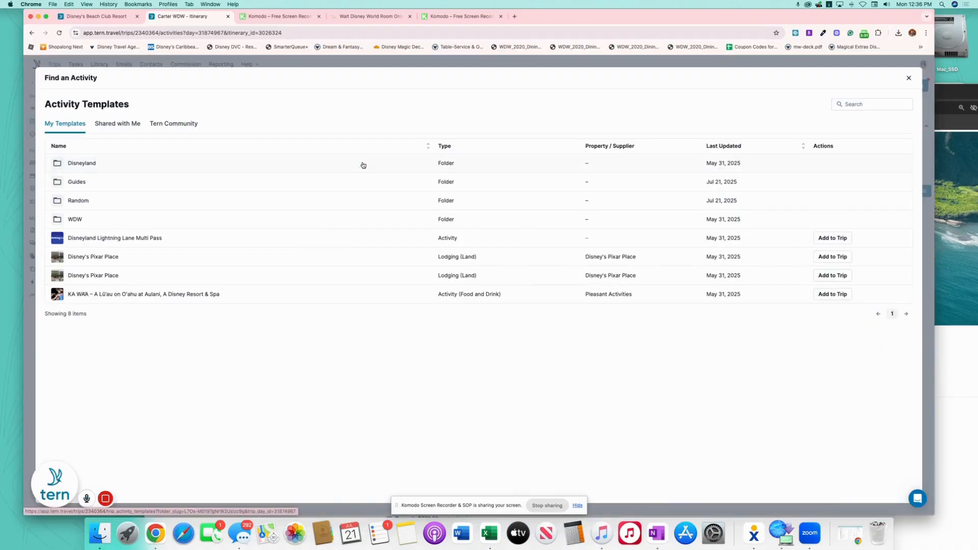
left_click(113, 126)
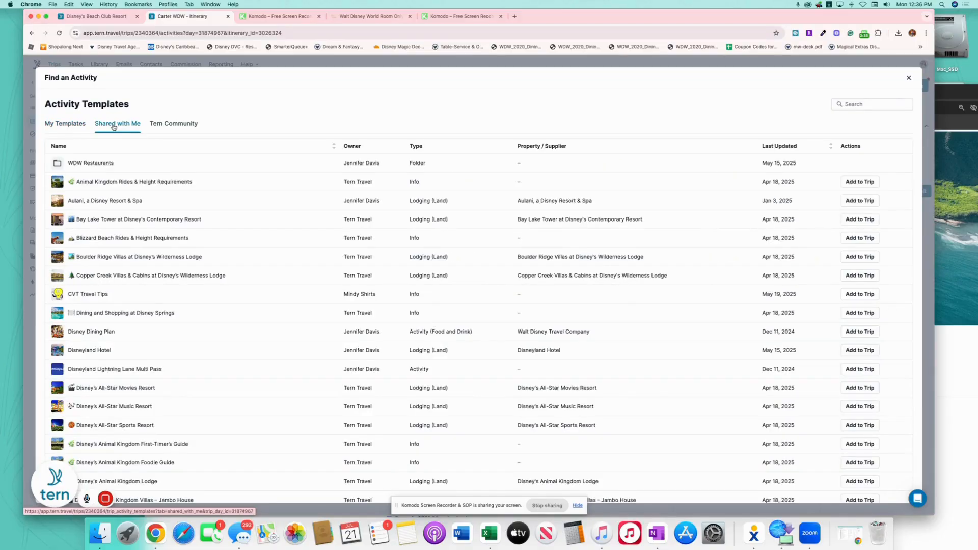
scroll(234, 255, "down", 6)
scroll(244, 255, "down", 7)
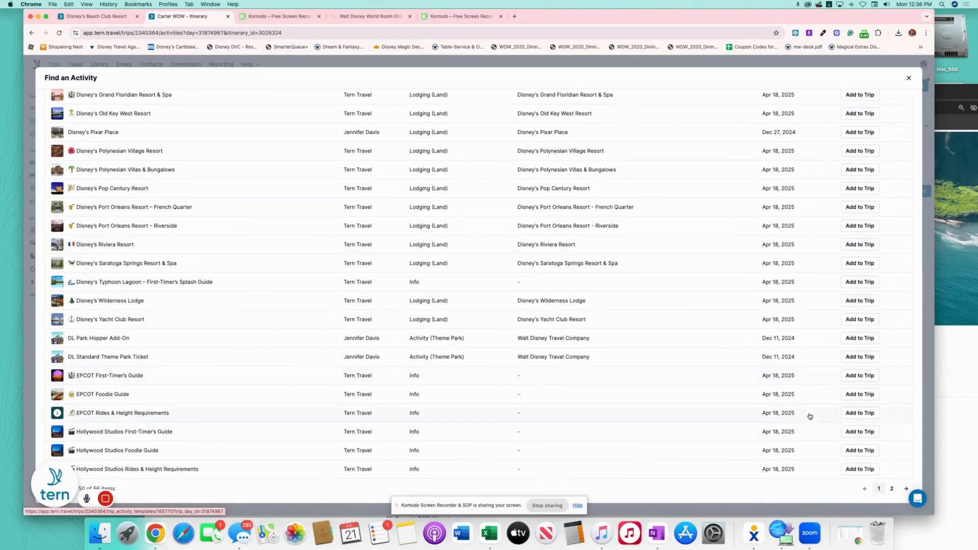
left_click(892, 489)
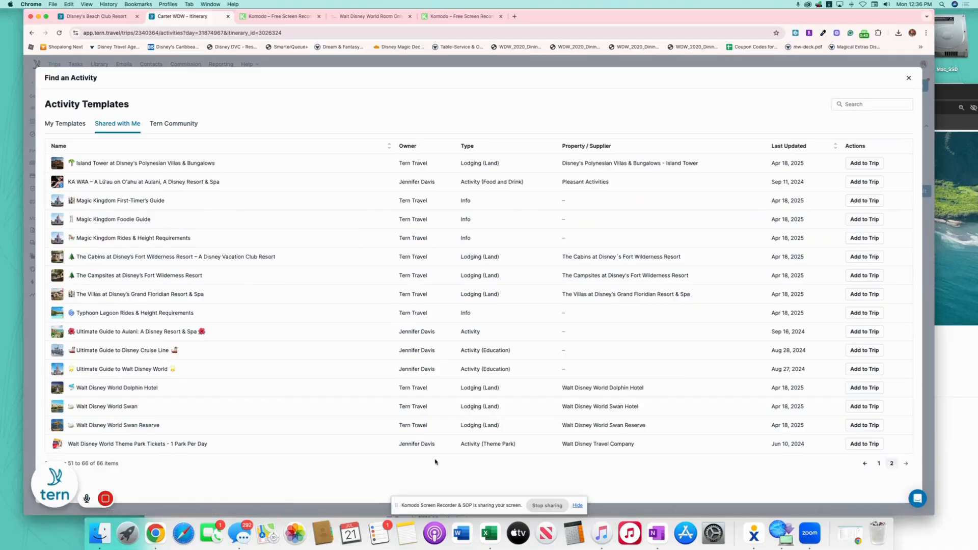
left_click(866, 445)
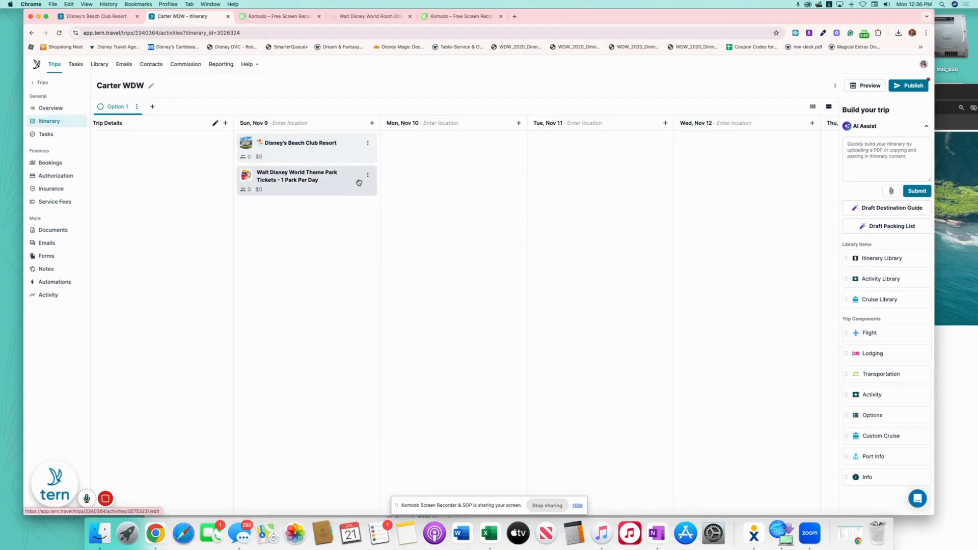
Append '4 Days' to the theme park tickets activity title, then return to the full itinerary
left_click(359, 182)
left_click(636, 108)
type("4 Day")
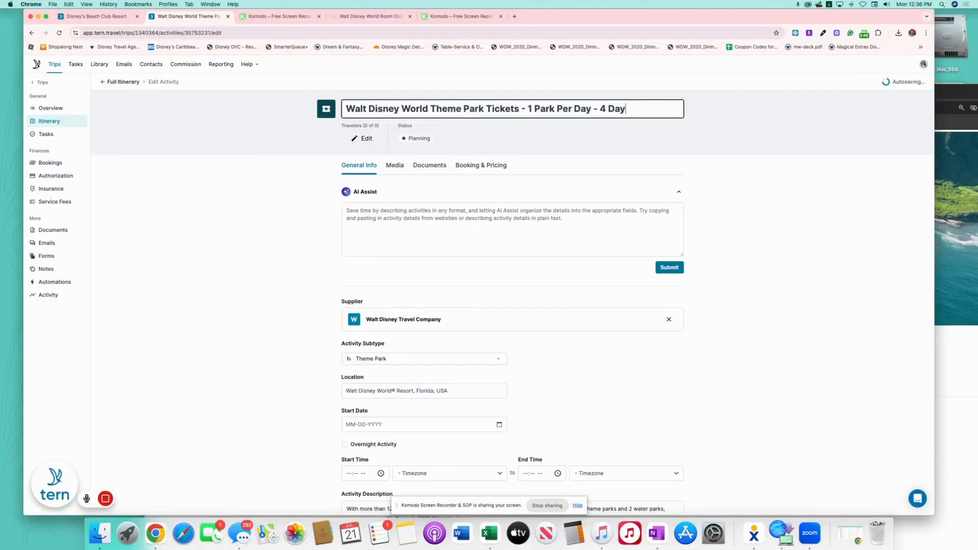
type("s")
left_click(265, 184)
left_click(121, 82)
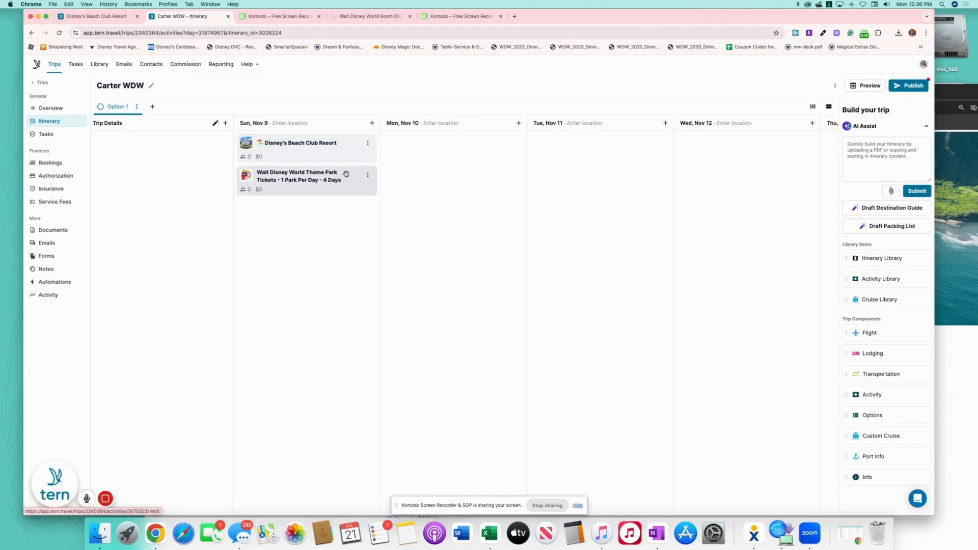
On the Bookings page, group the Beach Club Resort and park tickets bookings into a new package
left_click(50, 162)
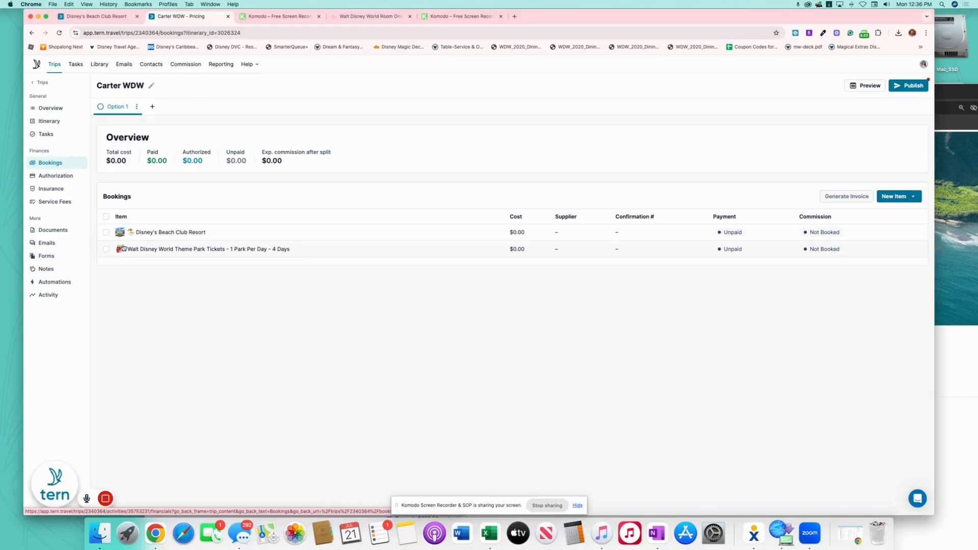
left_click(106, 232)
left_click(106, 249)
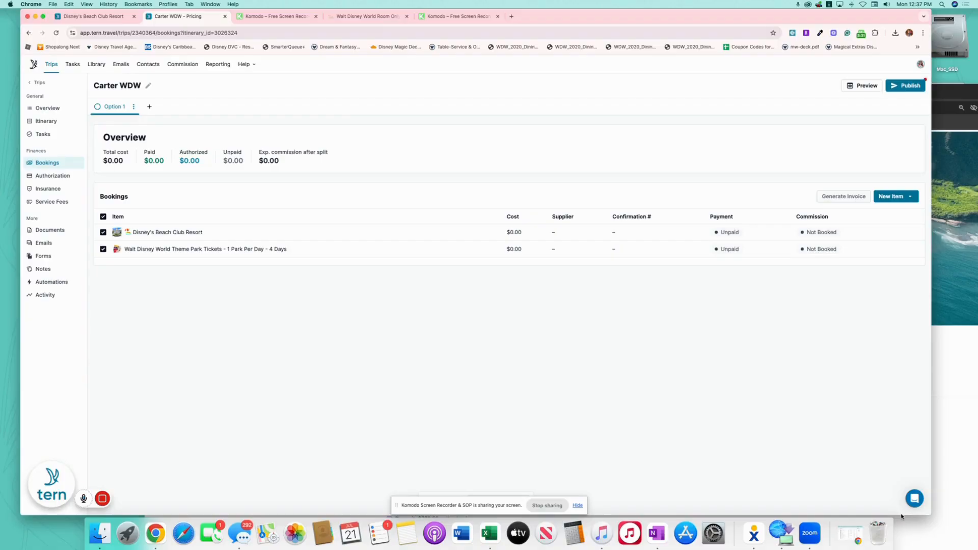
left_click_drag(902, 515, 900, 485)
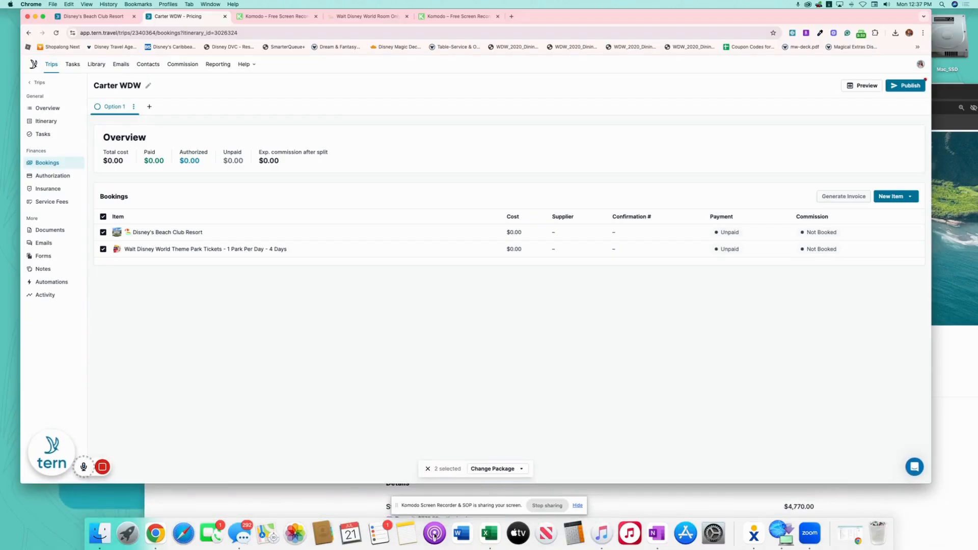
left_click(504, 469)
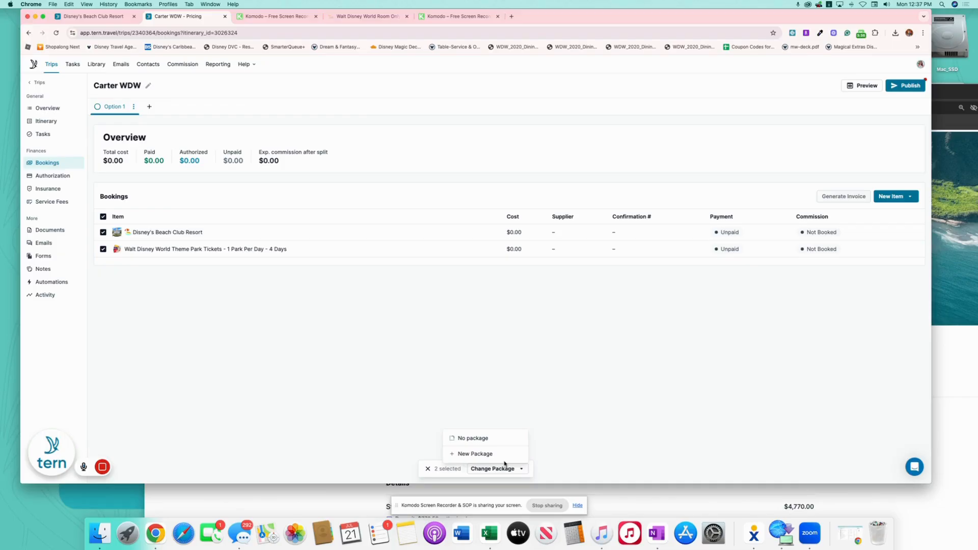
left_click(477, 454)
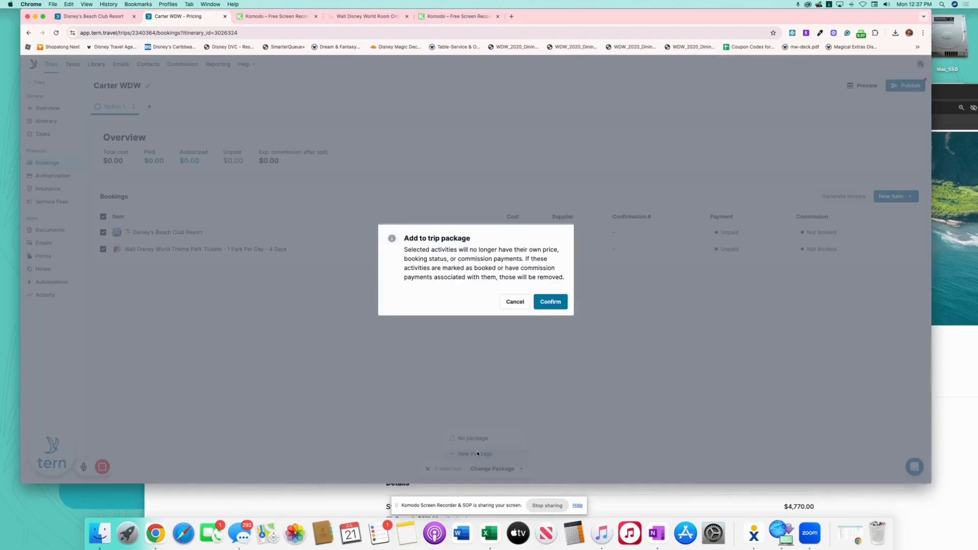
left_click(560, 303)
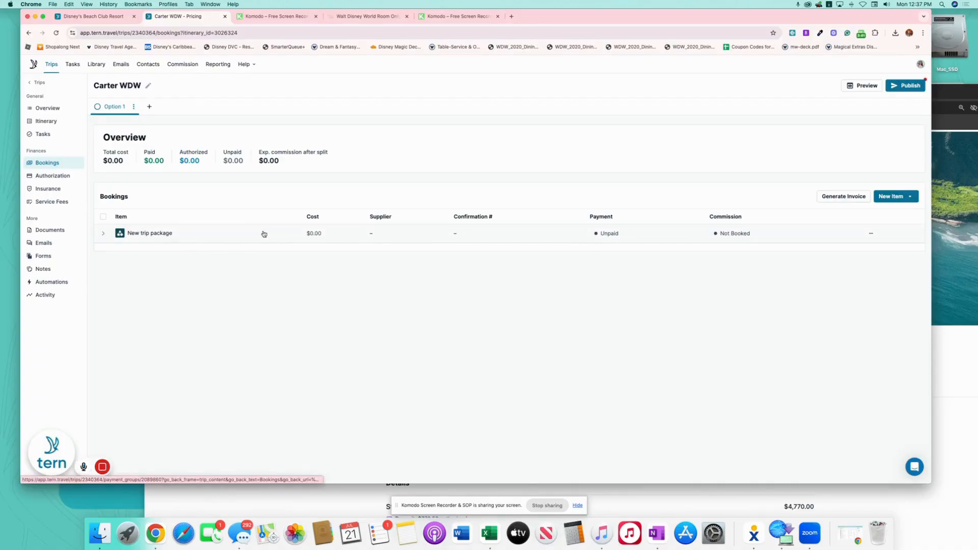
Title the new trip package 'Walt Disney World Vacation Package'
left_click(264, 234)
left_click(438, 109)
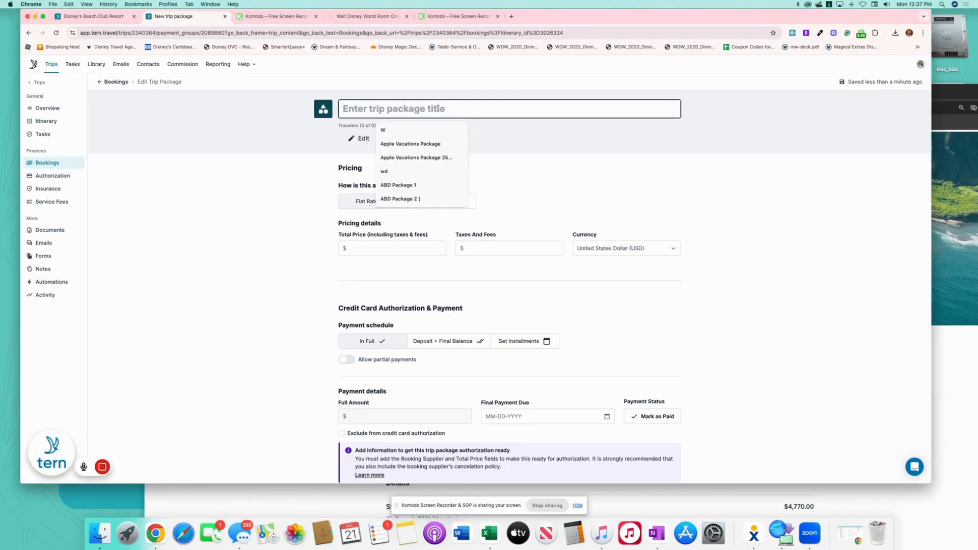
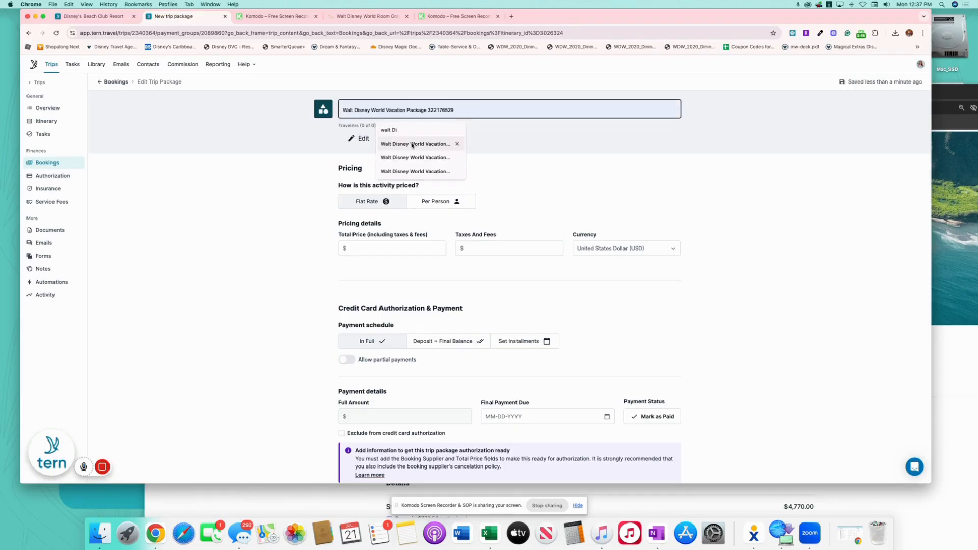
left_click(410, 144)
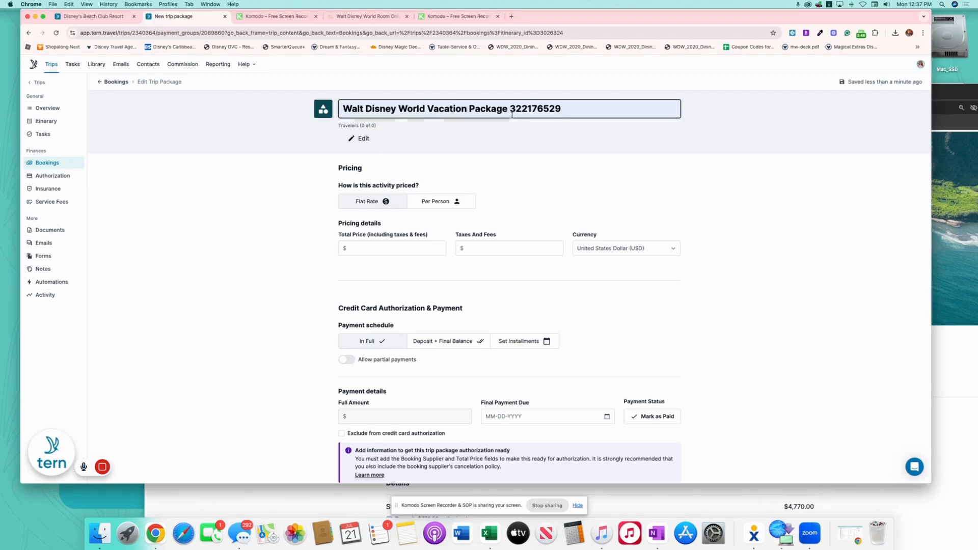
key("alt+BackSpace")
Set the package total price to 7559.64 with a Deposit + Final Balance schedule
left_click(392, 250)
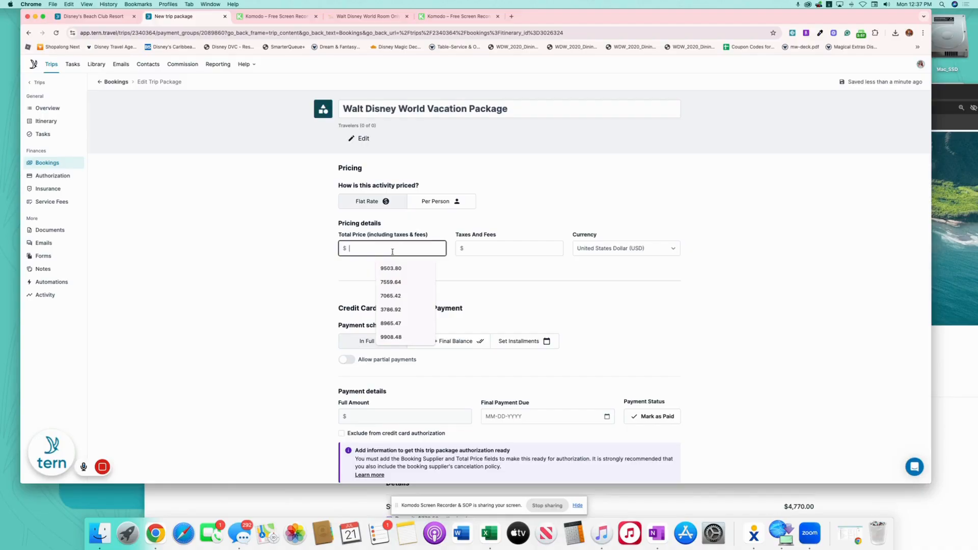
type("7559.64")
left_click(539, 317)
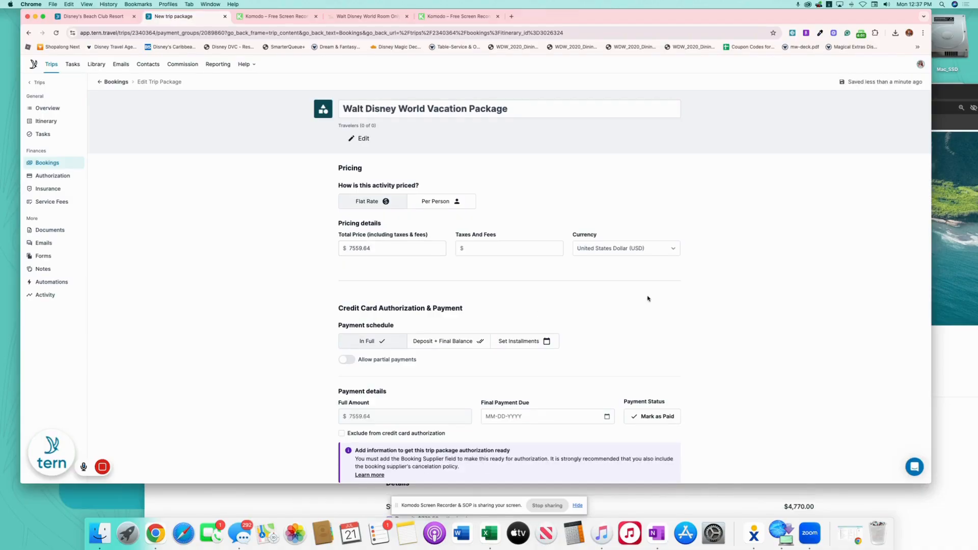
scroll(560, 265, "down", 3)
left_click(446, 202)
left_click(405, 276)
Enter a 200.00 deposit due 07-24-2025 and a final payment due 10-08-2025
type("200.00")
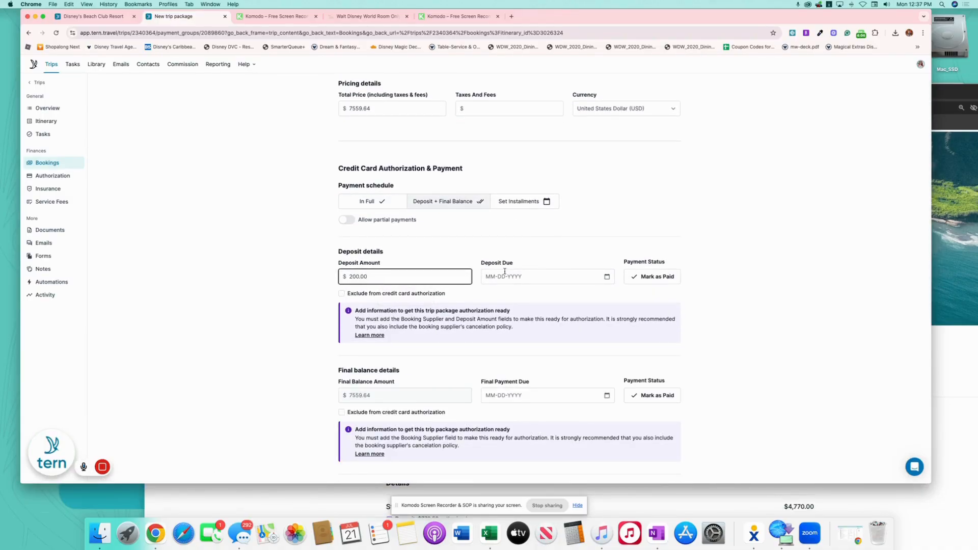
left_click(606, 277)
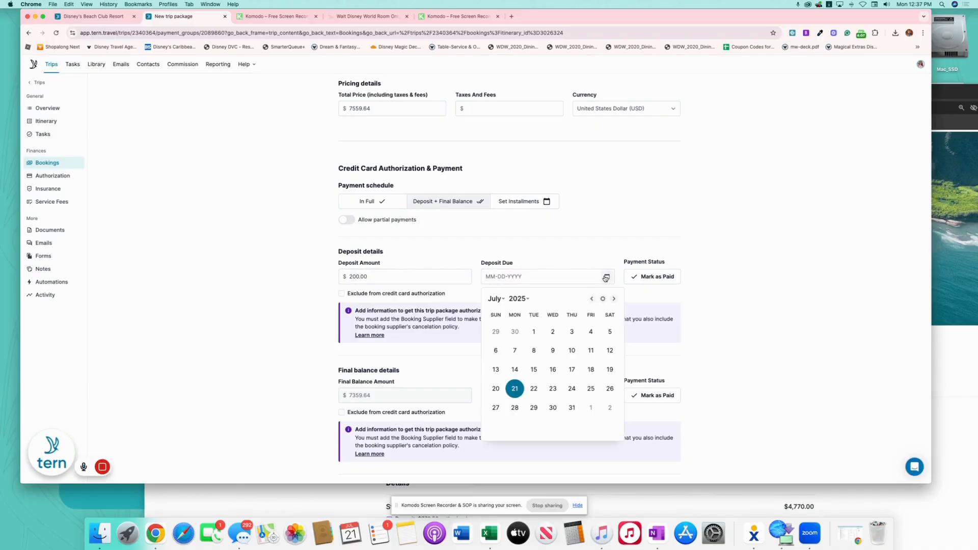
left_click(572, 389)
scroll(720, 315, "down", 3)
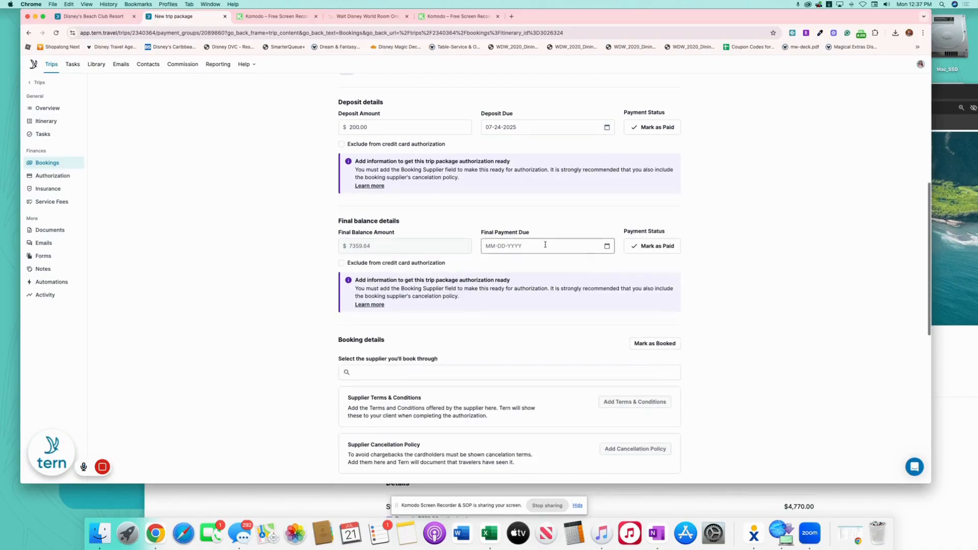
left_click(607, 246)
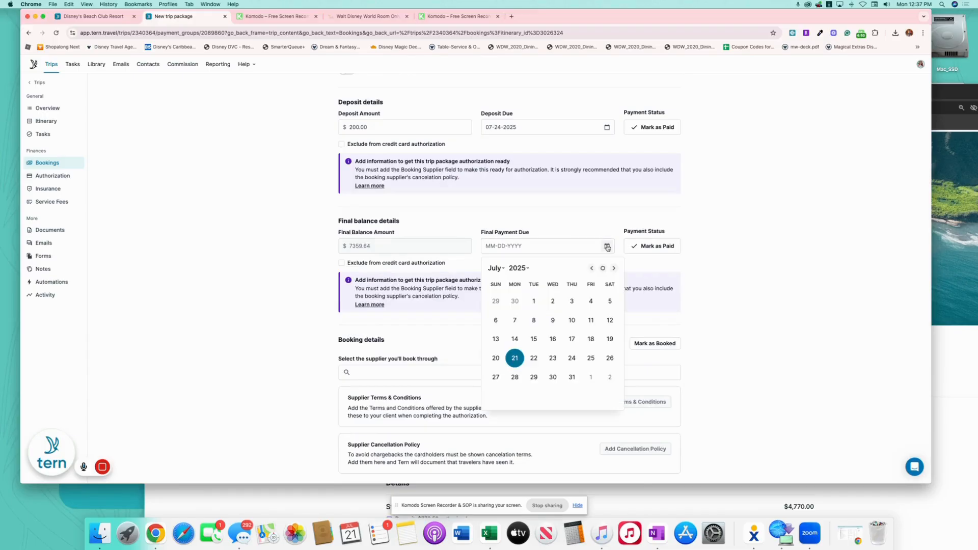
left_click(500, 269)
left_click(516, 299)
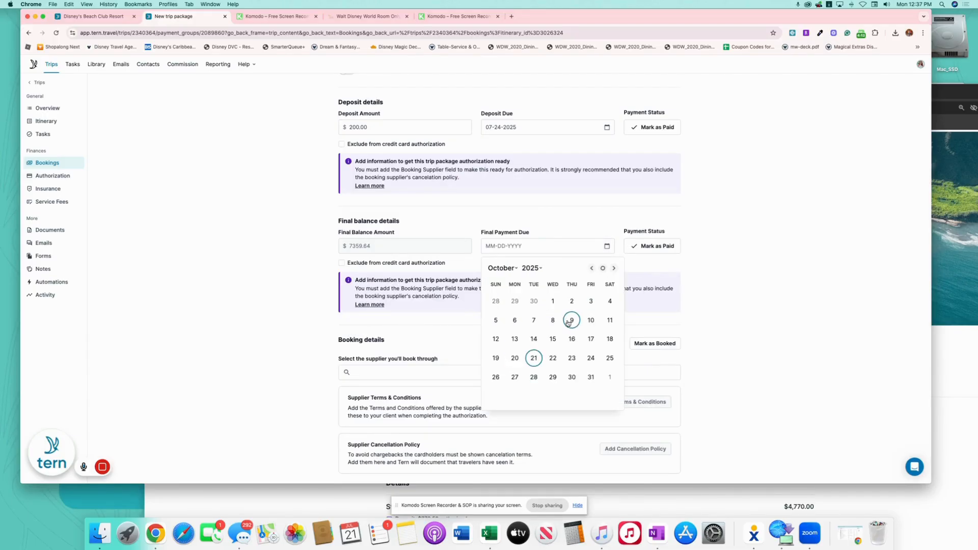
left_click(552, 319)
scroll(693, 255, "up", 1)
scroll(693, 255, "up", 1)
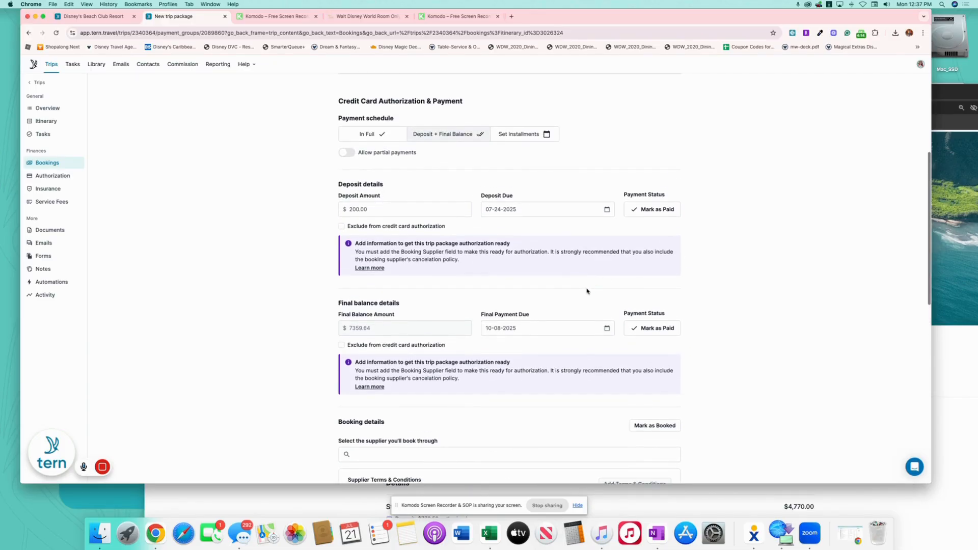
scroll(587, 291, "down", 6)
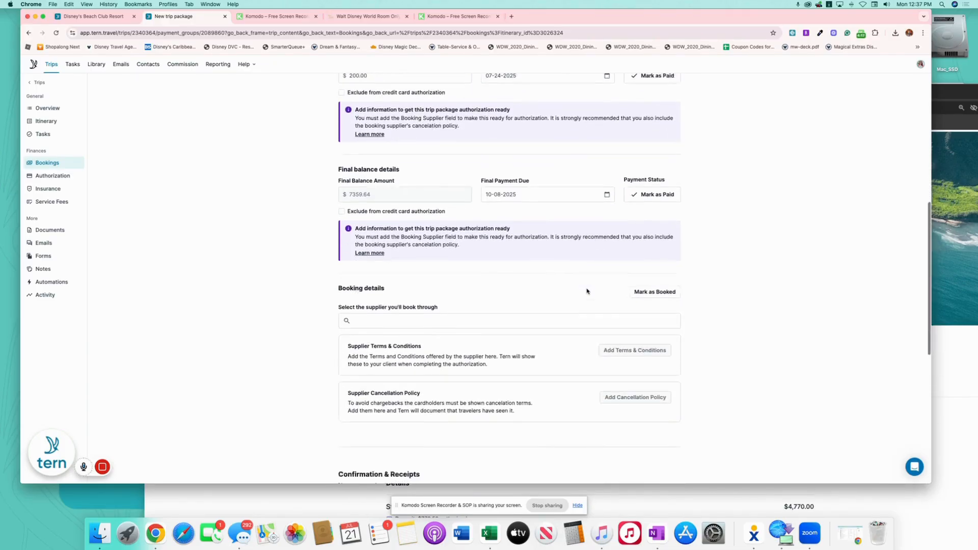
Choose Walt Disney Travel Company as the package supplier
left_click(450, 203)
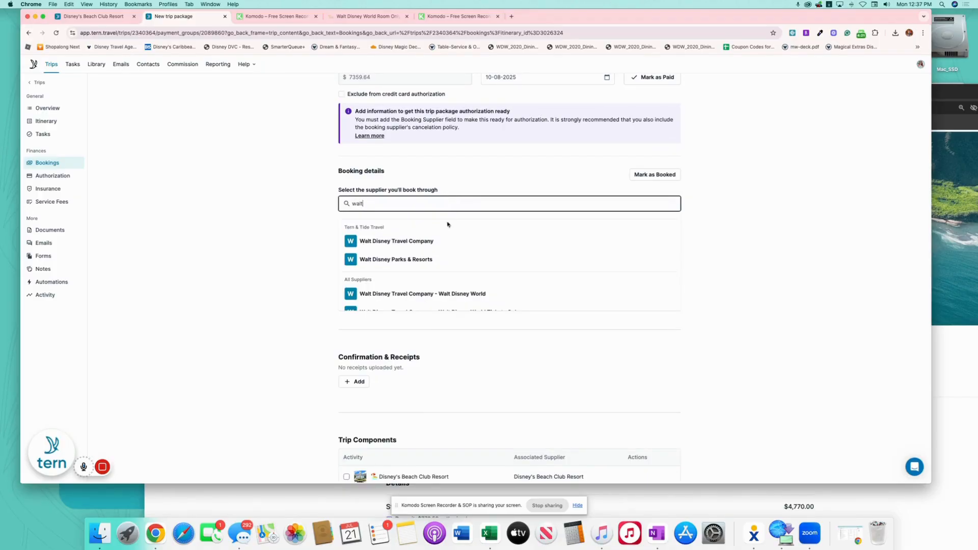
left_click(434, 242)
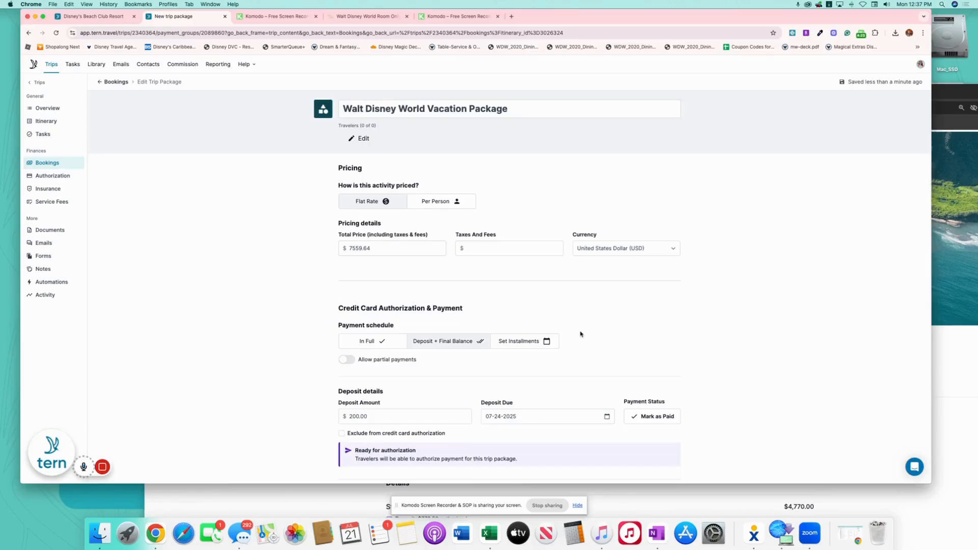
scroll(581, 331, "down", 8)
scroll(586, 322, "down", 6)
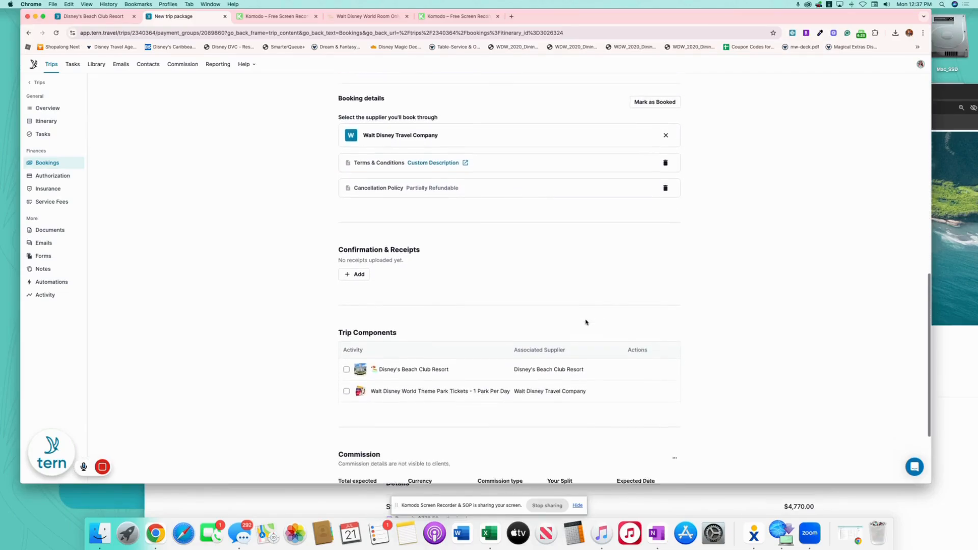
Enter 324.03 as total expected commission, with an expected date of November 15, 2025
left_click(372, 380)
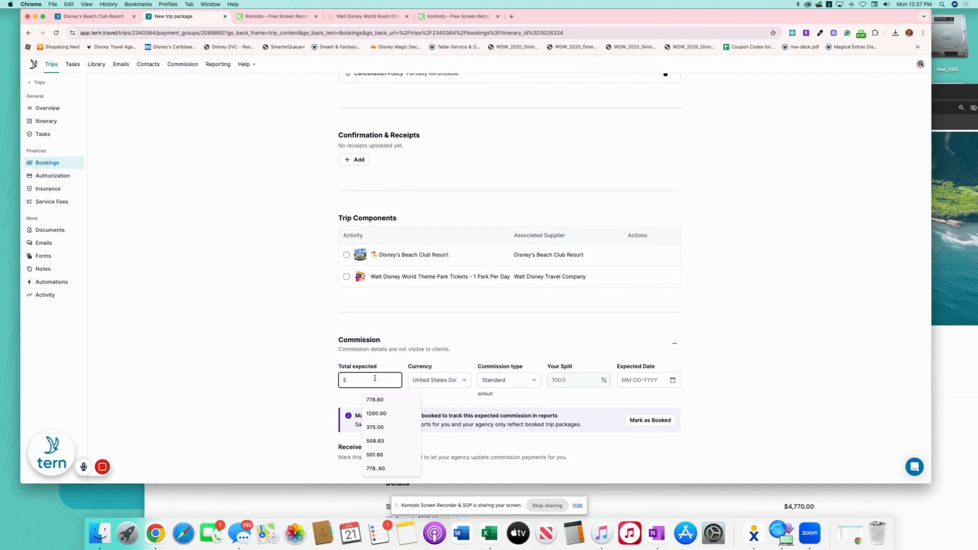
type("324.03")
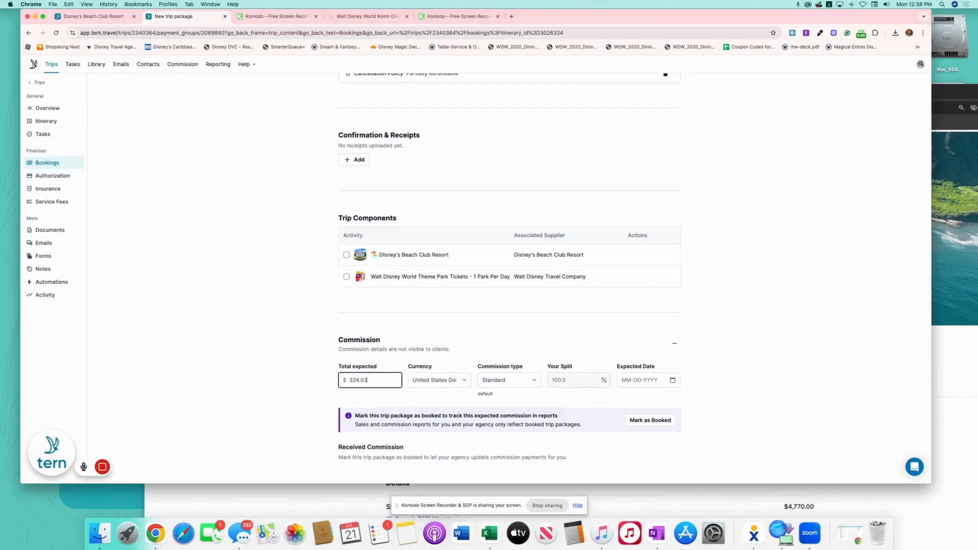
left_click(672, 380)
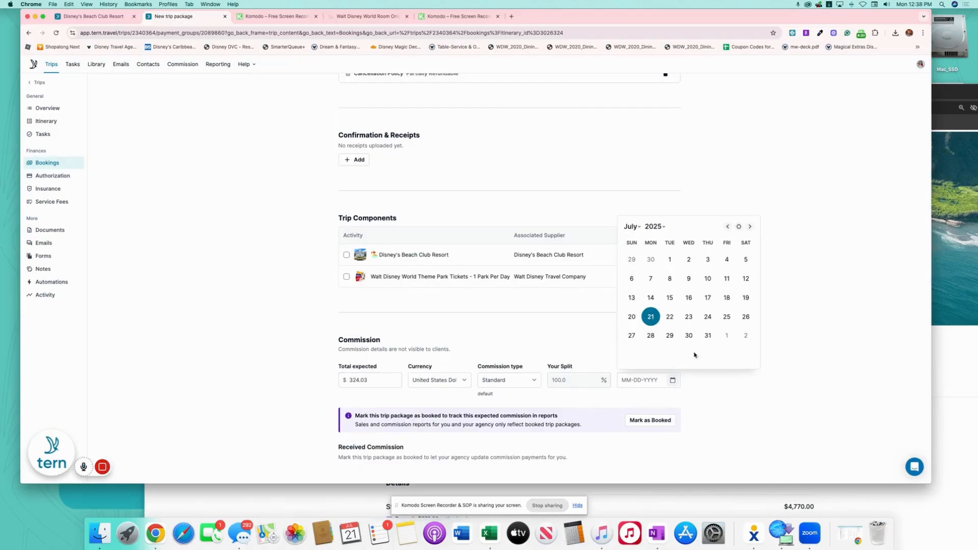
left_click(631, 227)
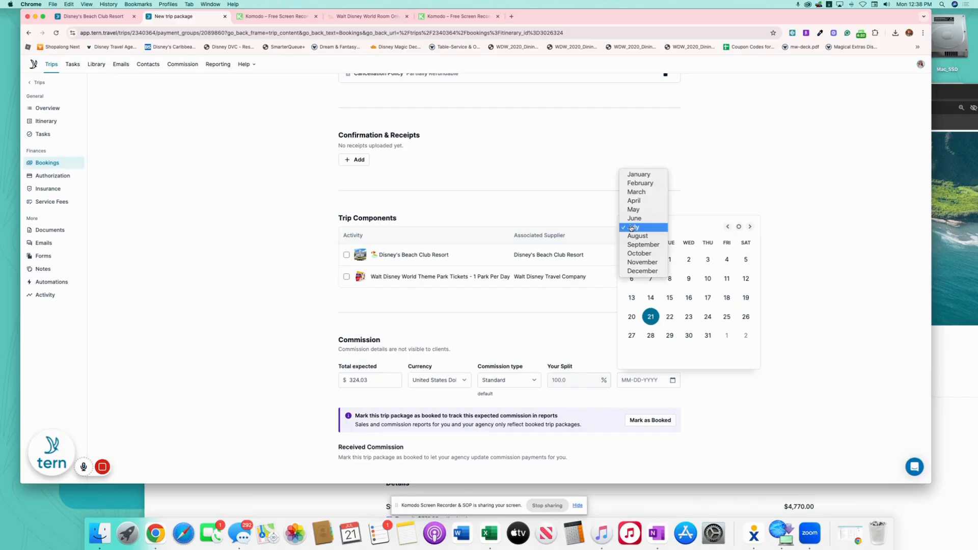
left_click(655, 262)
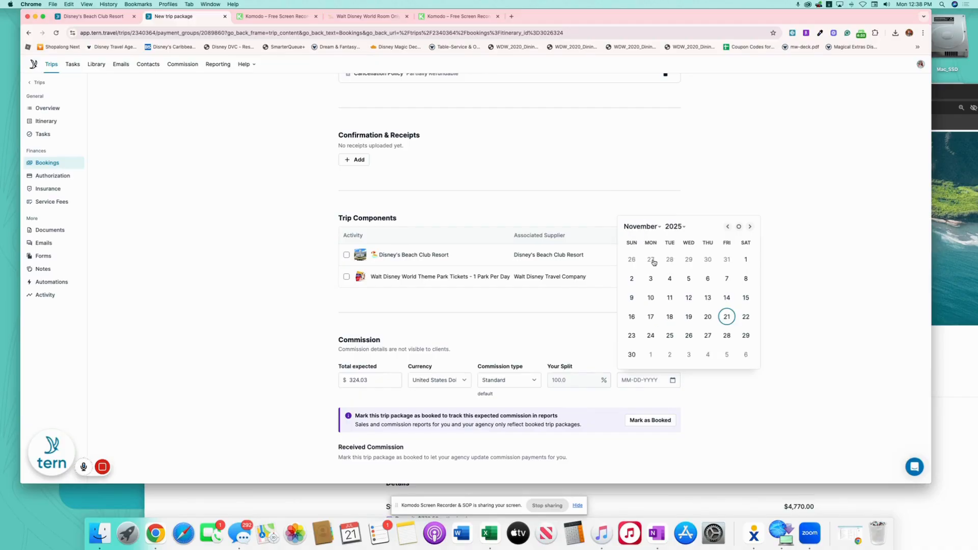
left_click(741, 298)
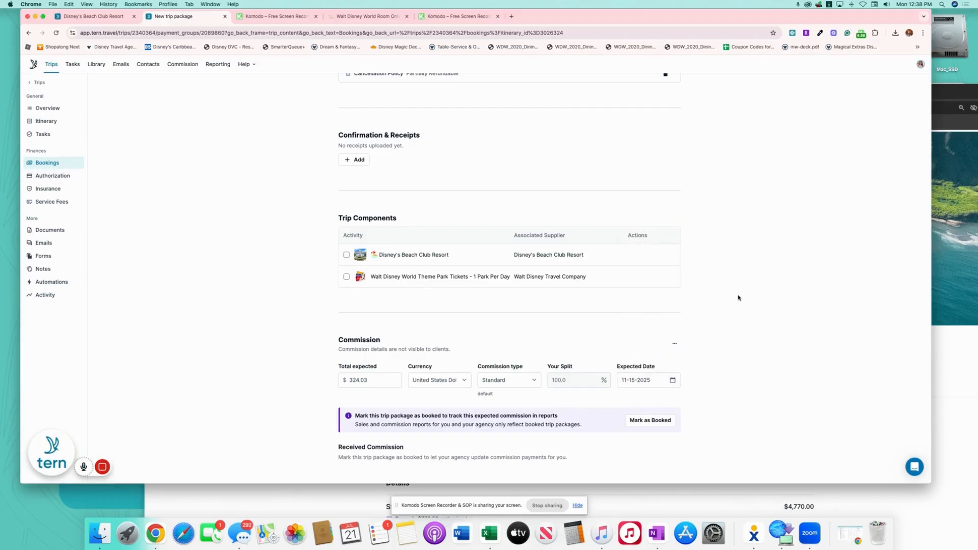
left_click(480, 286)
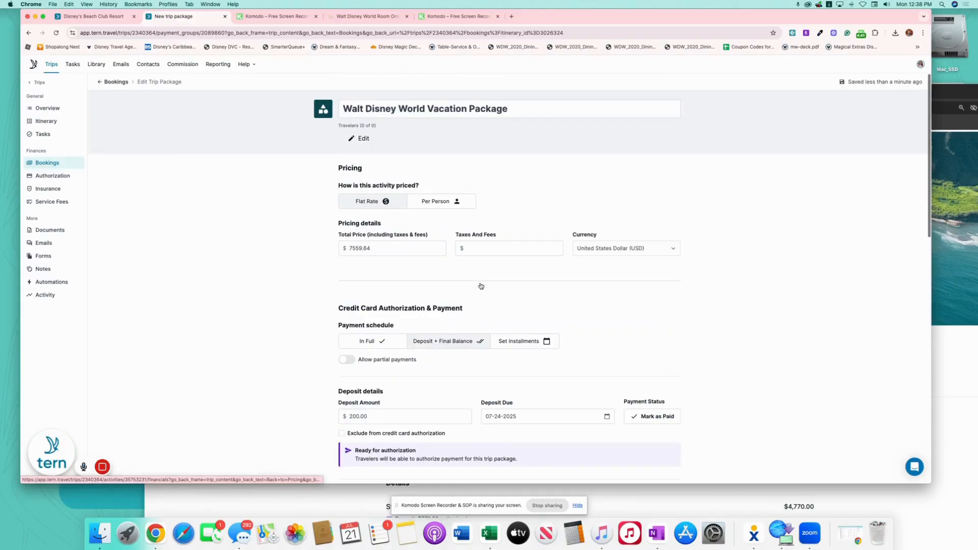
From the Carter WDW overview, add the matching client contact as the trip's primary traveler
left_click(54, 122)
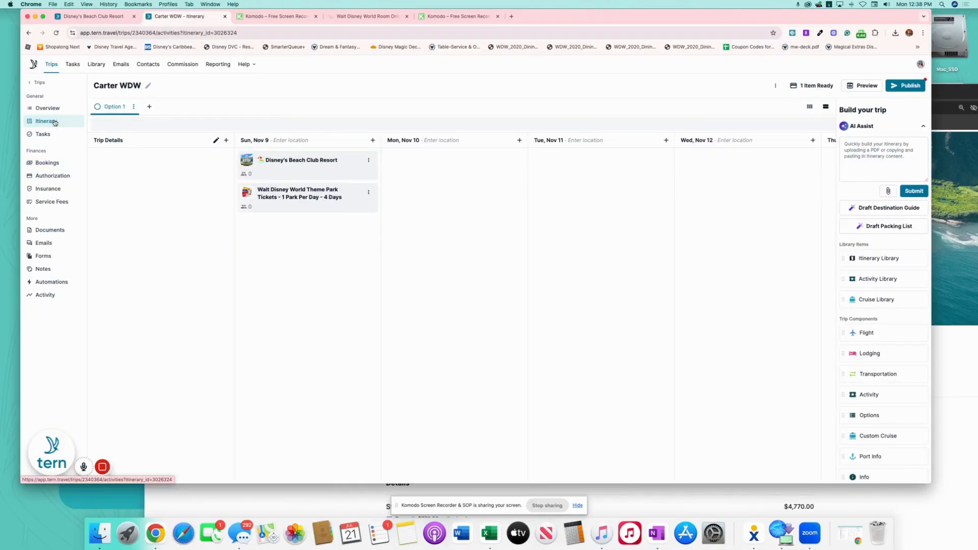
left_click(48, 109)
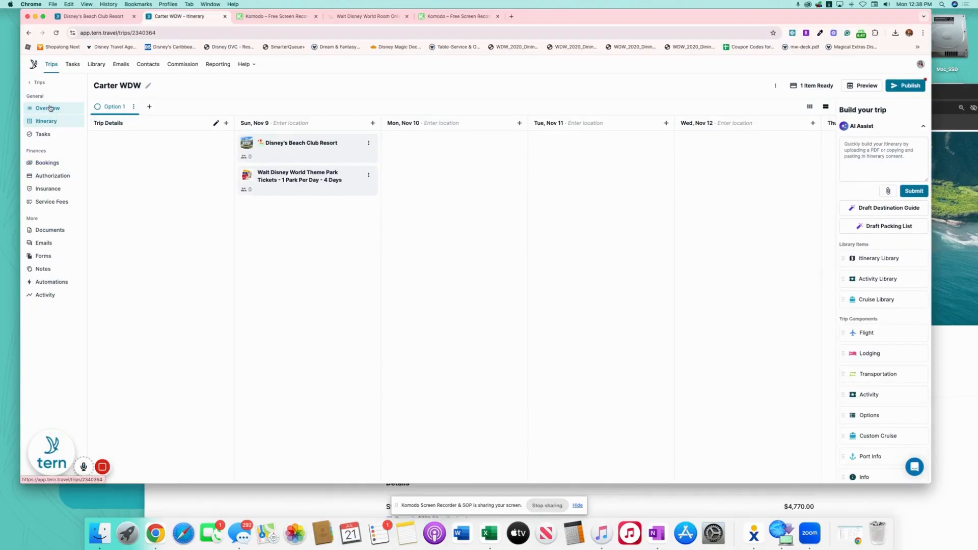
left_click(892, 131)
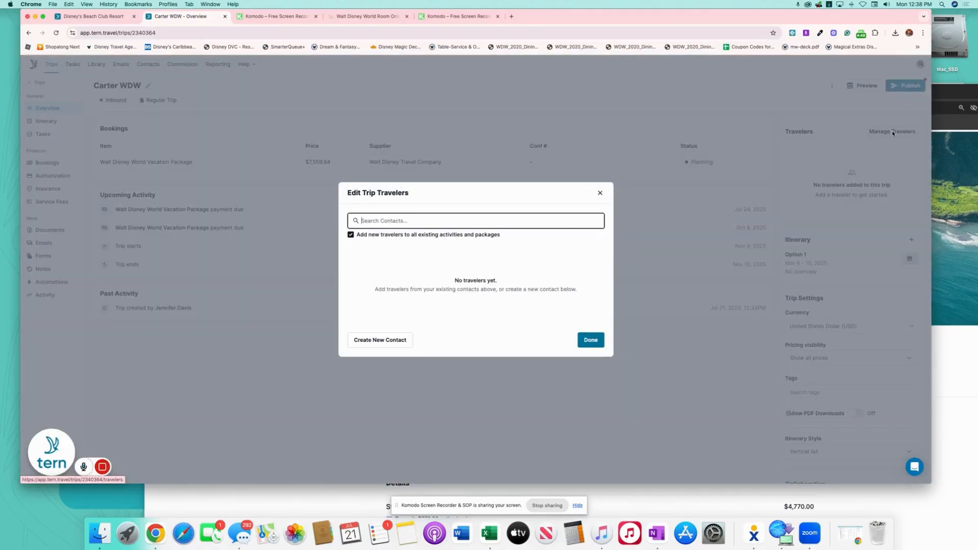
type("rach")
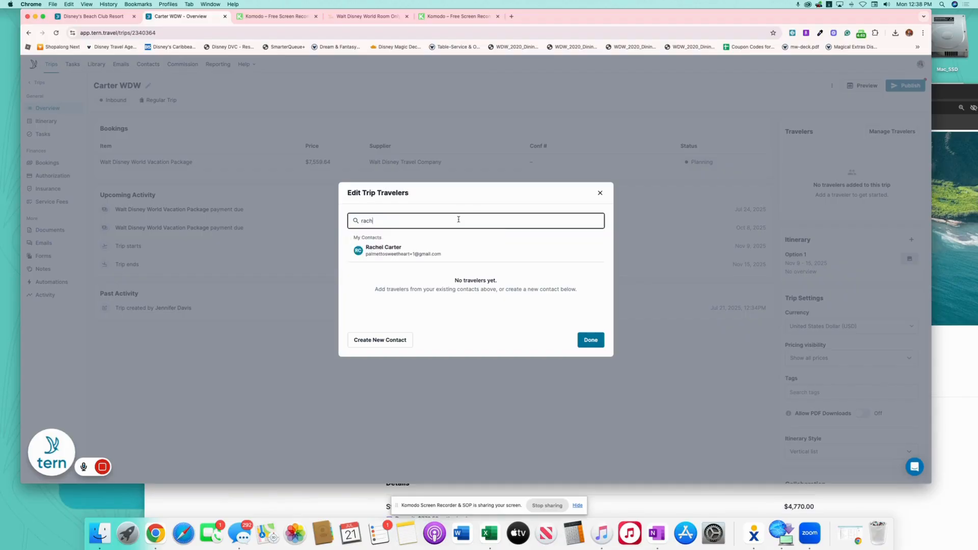
left_click(419, 249)
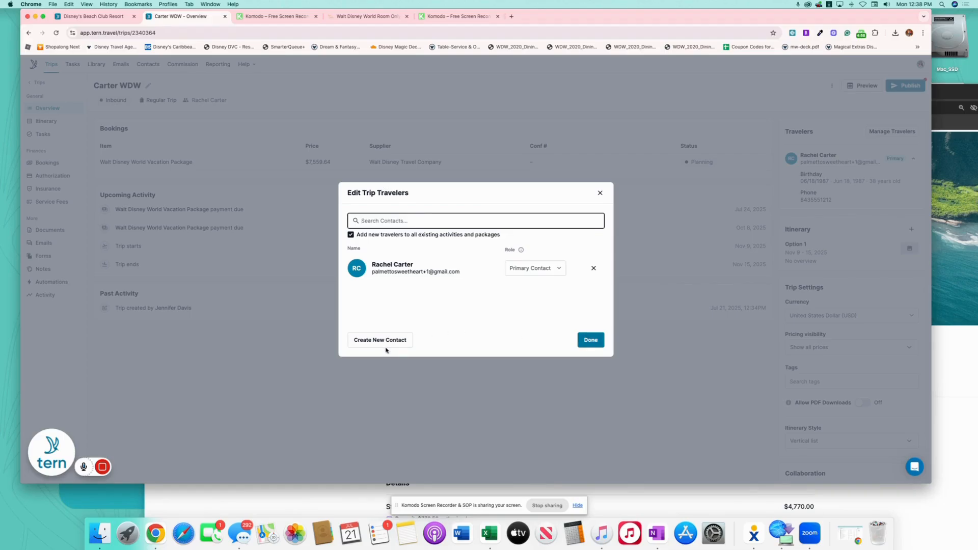
left_click(590, 343)
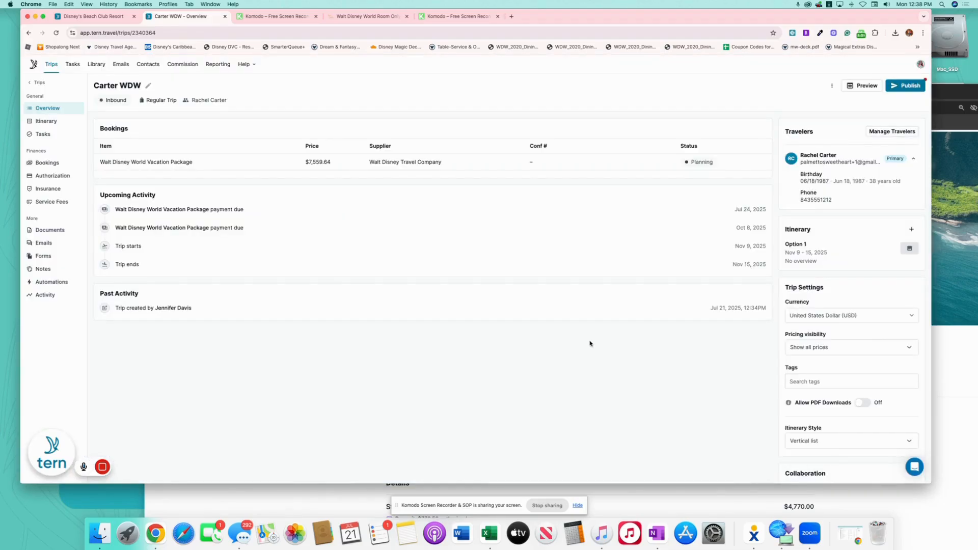
Publish the trip and fill the update email with the WDW Quote template
left_click(907, 86)
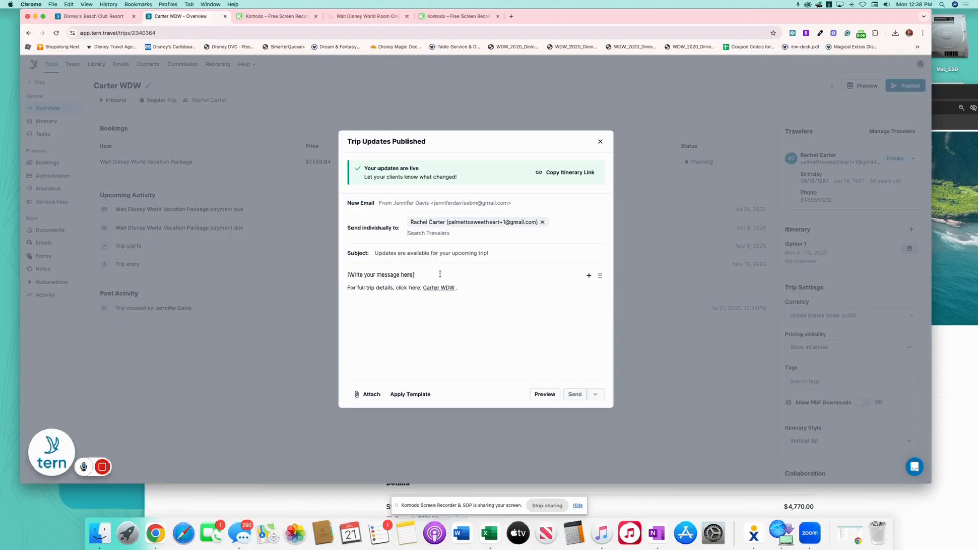
left_click(411, 394)
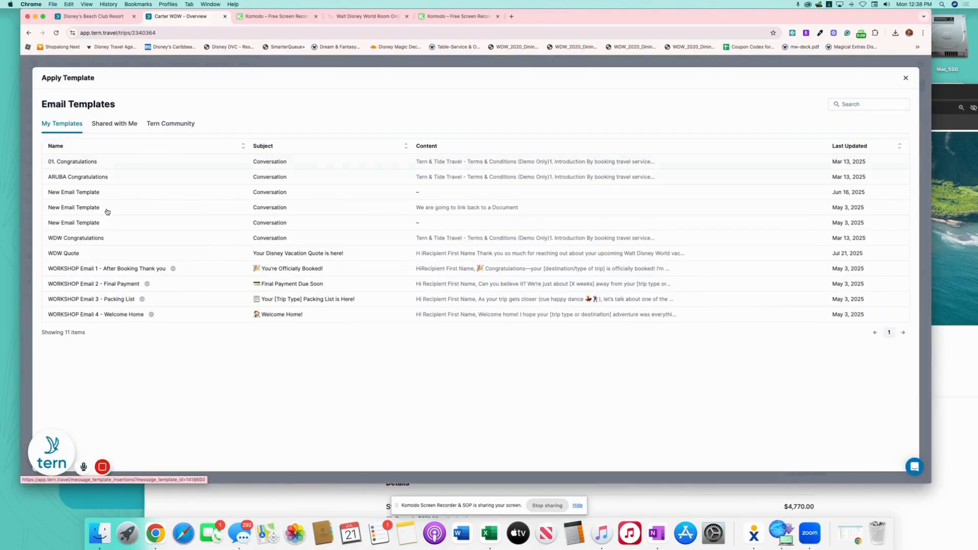
left_click(321, 253)
Delete the 'Want to Customize It Further?' block, send the email, and copy the itinerary share link
scroll(520, 286, "down", 5)
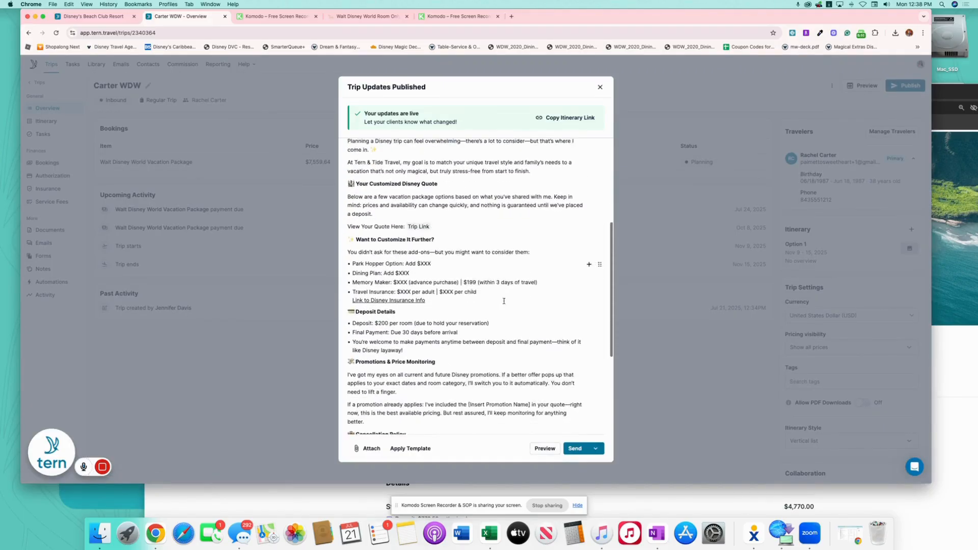
left_click_drag(451, 245, 348, 181)
key("BackSpace")
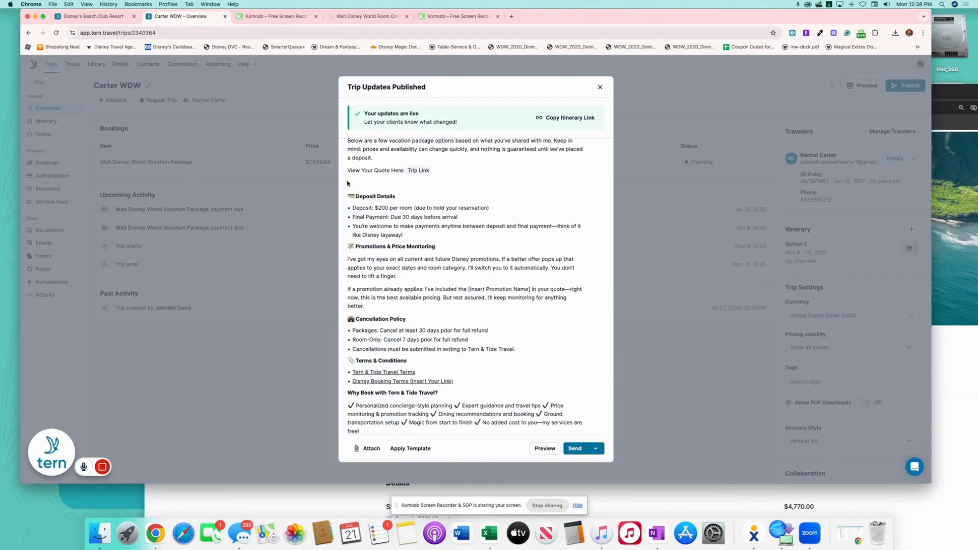
left_click(575, 449)
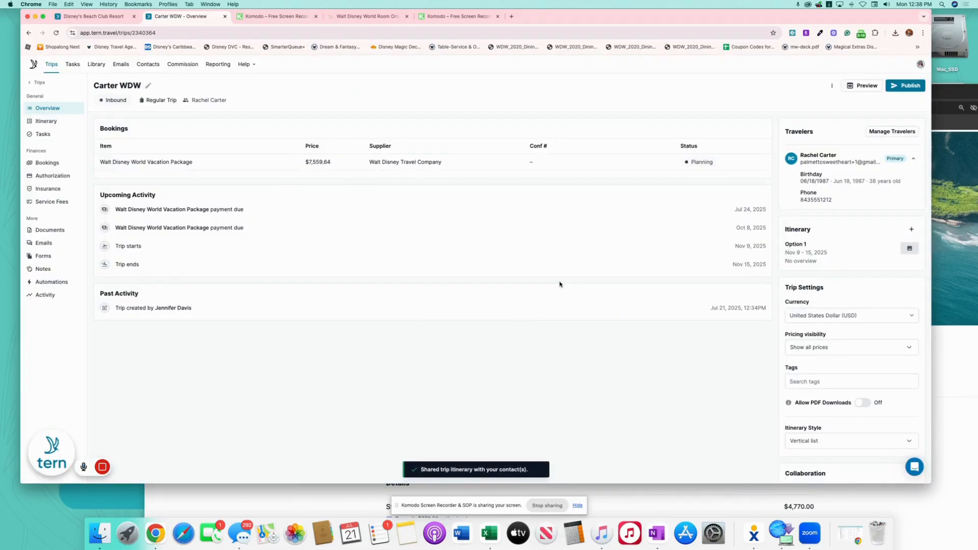
left_click(905, 85)
left_click(588, 171)
Load the copied itinerary link in the private window and review its $7,559.64 pricing breakdown
left_click_drag(952, 91, 888, 30)
left_click(455, 44)
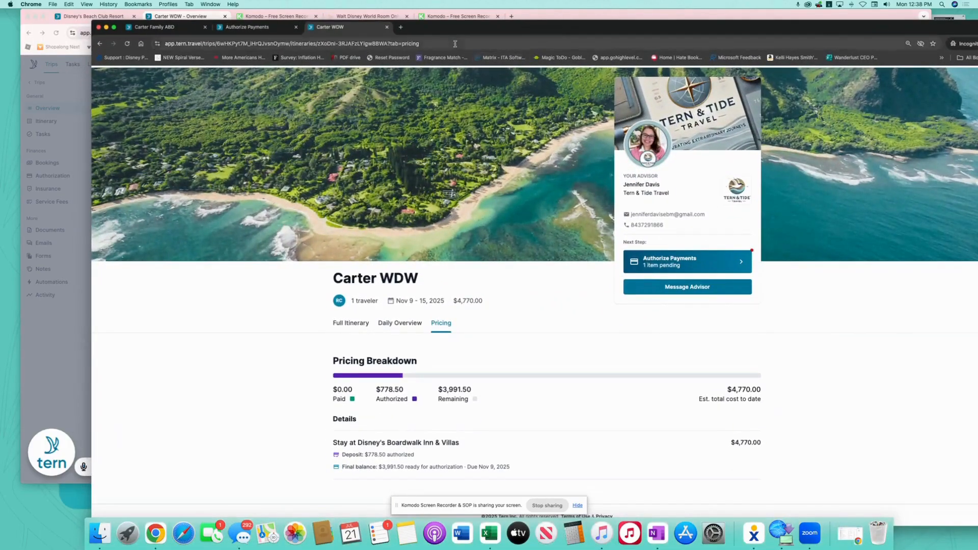
key("super+v")
key("Return")
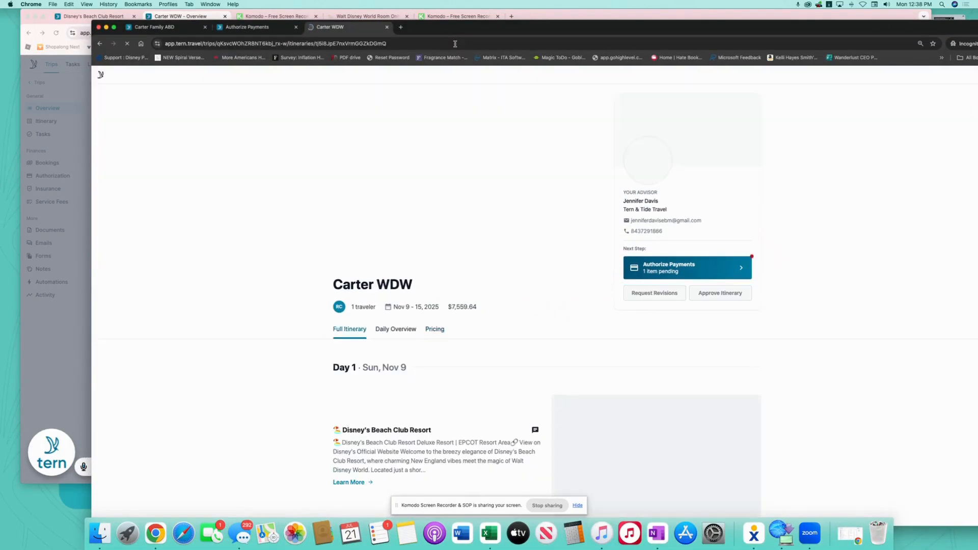
scroll(572, 302, "down", 3)
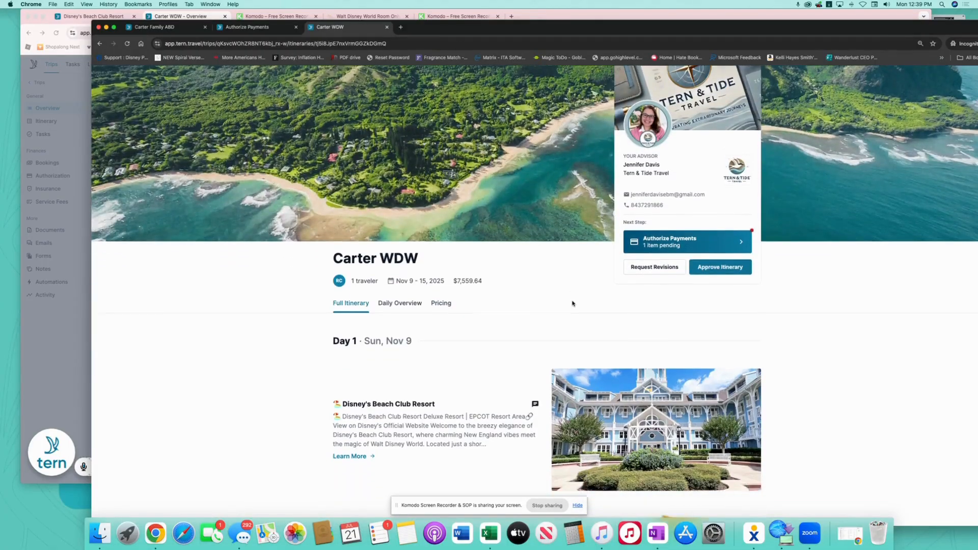
scroll(513, 272, "down", 3)
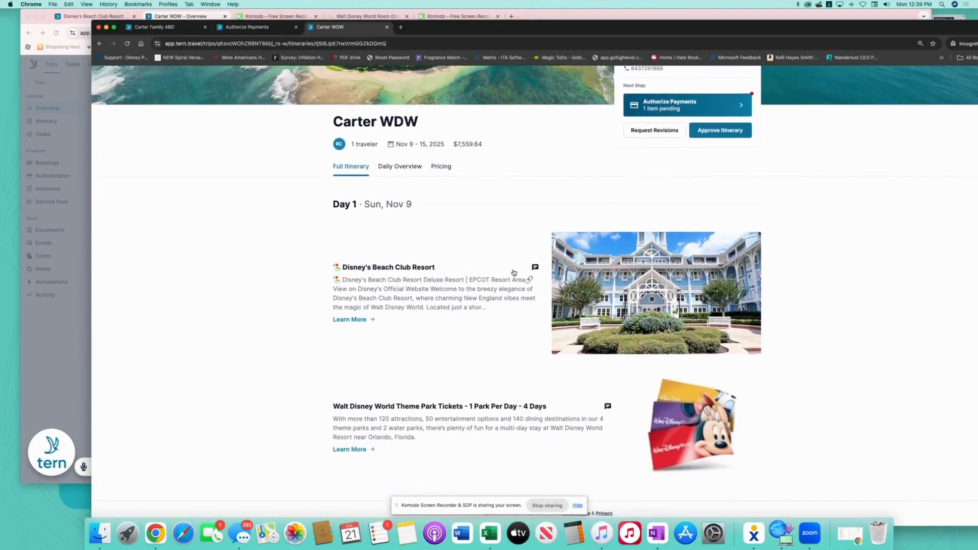
left_click(441, 166)
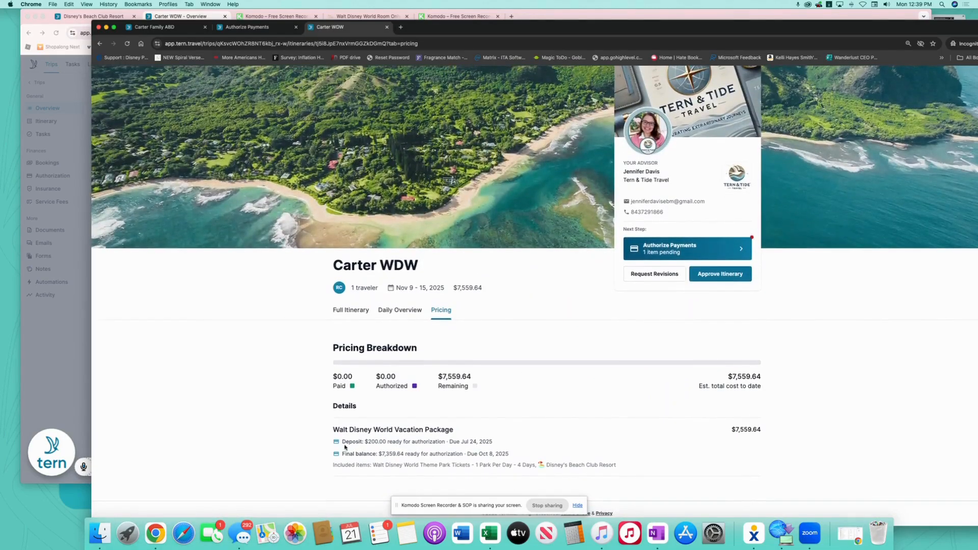
left_click_drag(327, 468, 635, 471)
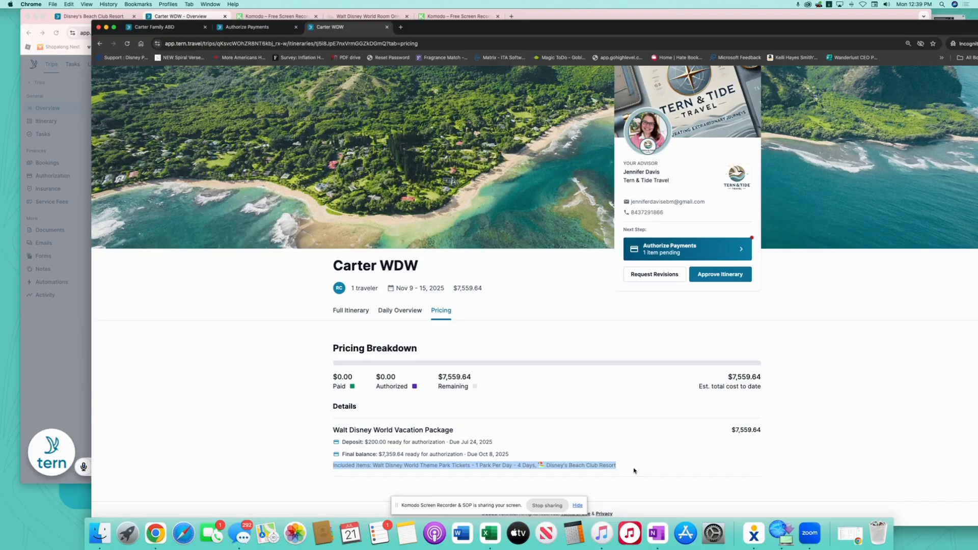
scroll(589, 381, "up", 1)
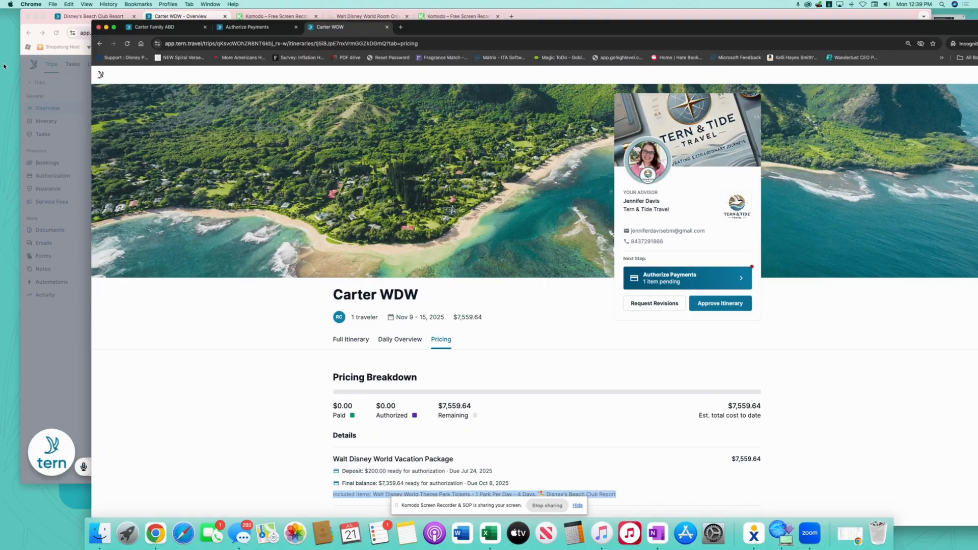
left_click(71, 89)
In Edit Itinerary, replace the name Option 1 with 'Disney Beach Club Resort'
left_click(600, 142)
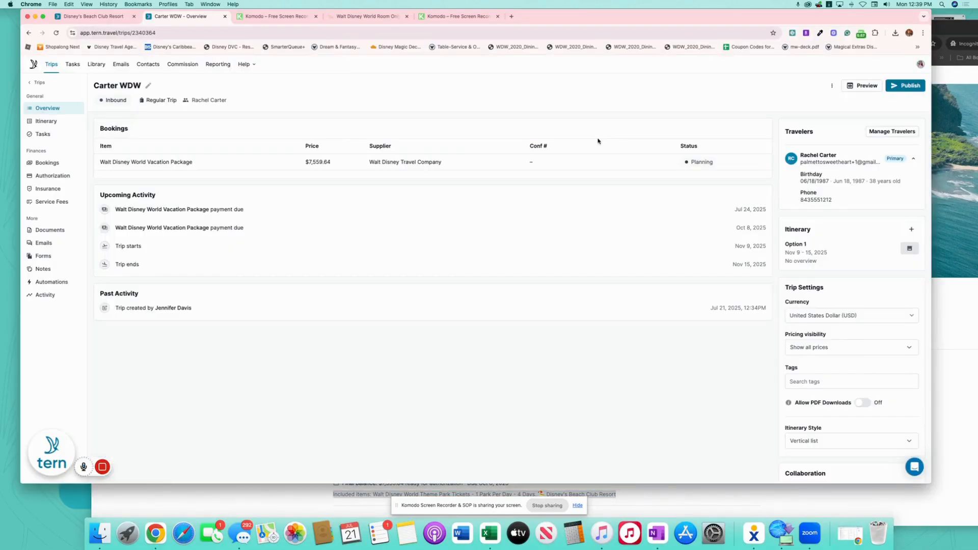
left_click(48, 122)
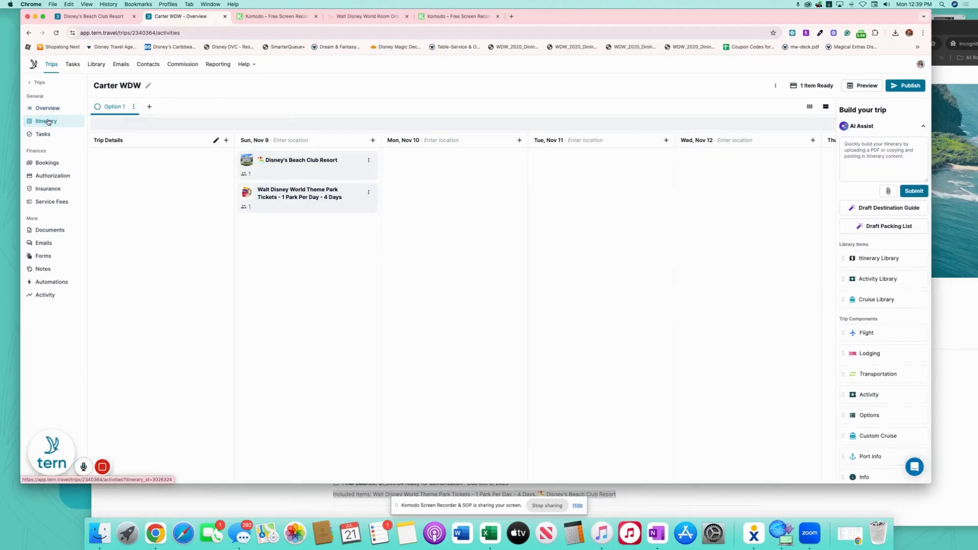
left_click(134, 106)
left_click(93, 124)
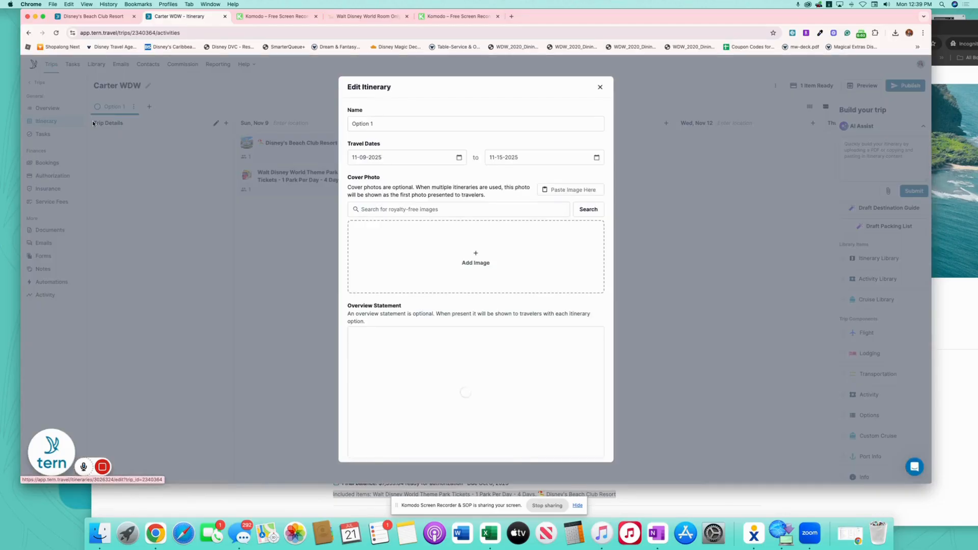
left_click_drag(452, 125, 327, 124)
type("Disney Beach Club Resort")
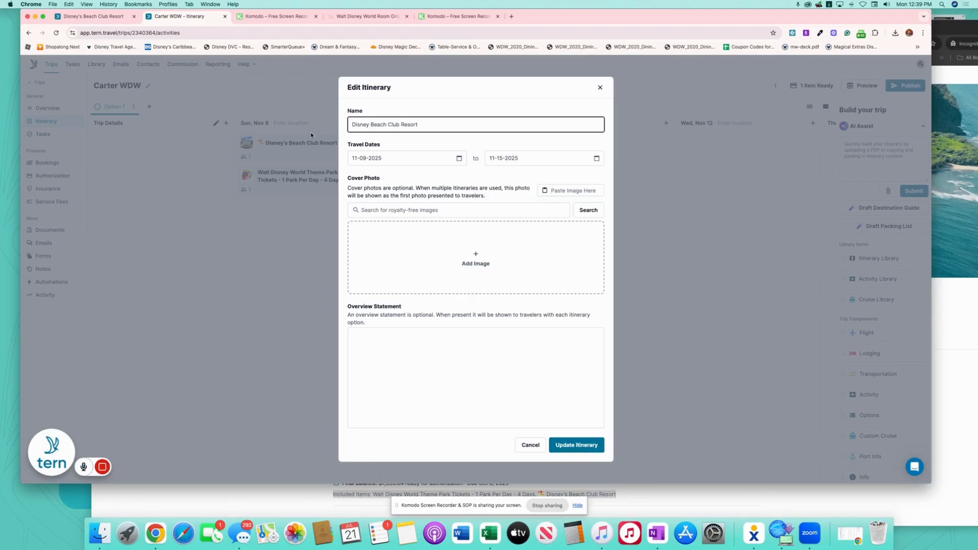
In Finder, browse into the Agency > Disney Destinations folder
left_click(100, 534)
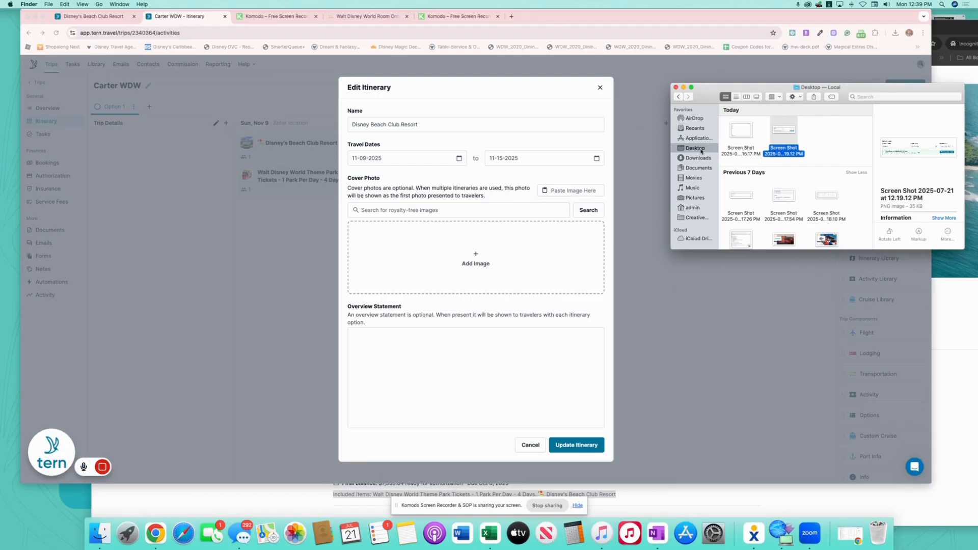
scroll(801, 206, "down", 15)
scroll(801, 206, "down", 1)
scroll(801, 207, "up", 2)
double_click(744, 197)
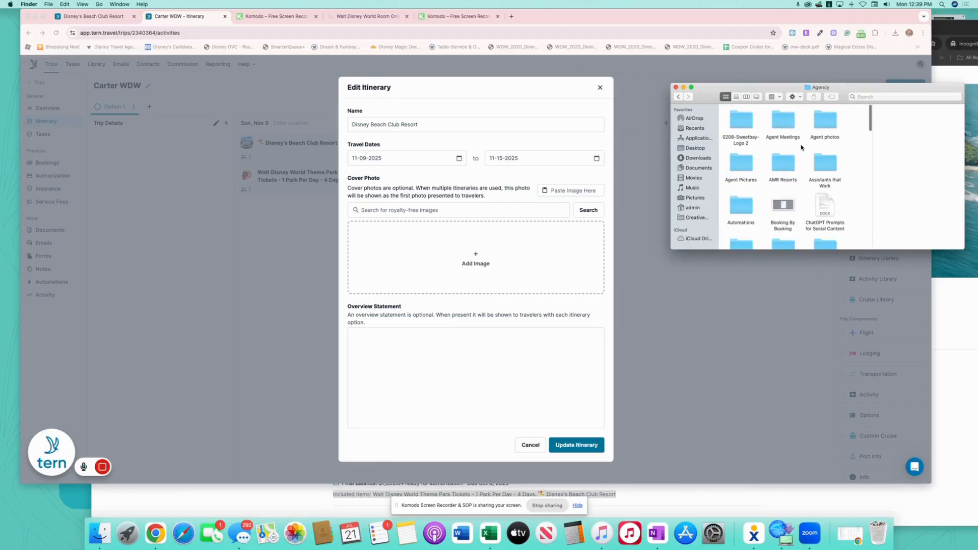
scroll(795, 195, "down", 3)
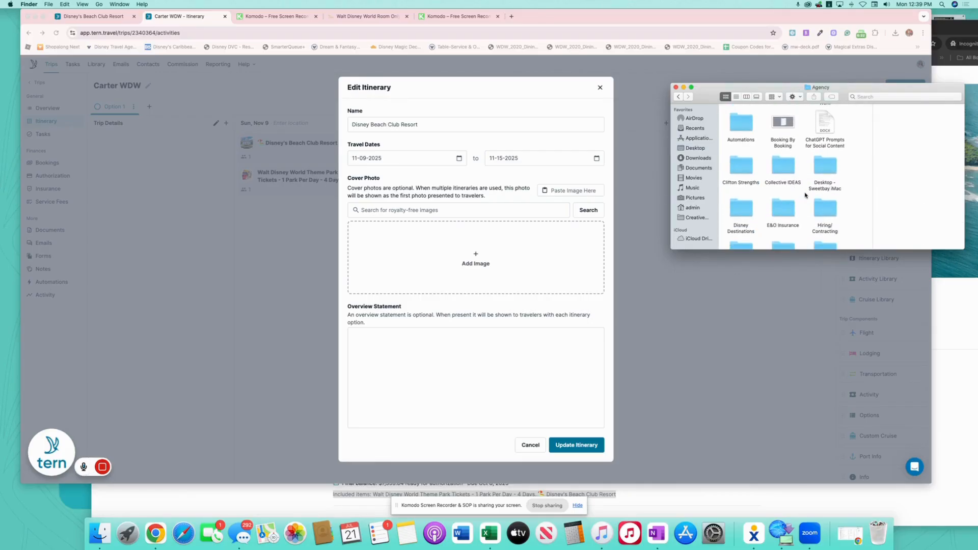
scroll(795, 195, "down", 2)
left_click(740, 176)
double_click(740, 176)
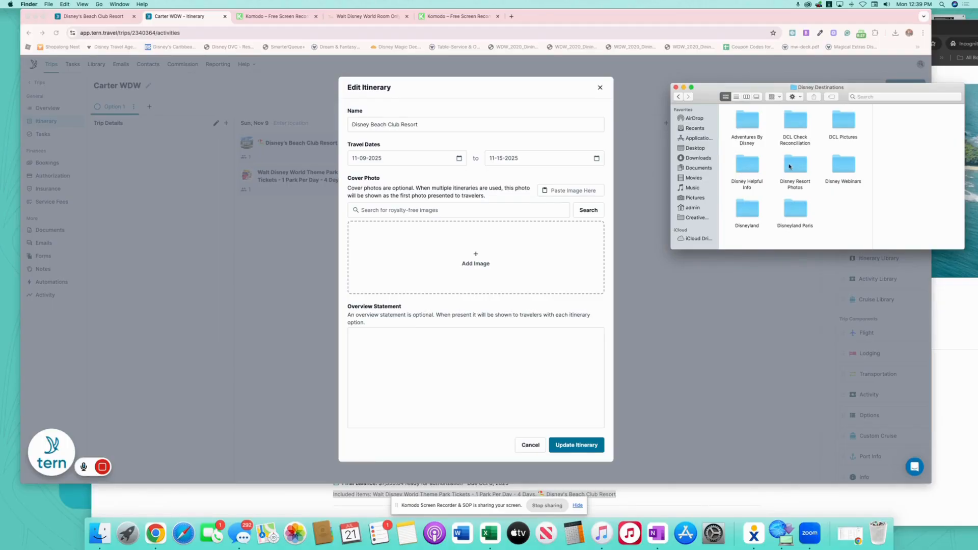
From Disney Resort Photos > BCR, add a Beach Club cover photo and update the itinerary
double_click(790, 167)
scroll(761, 136, "up", 10)
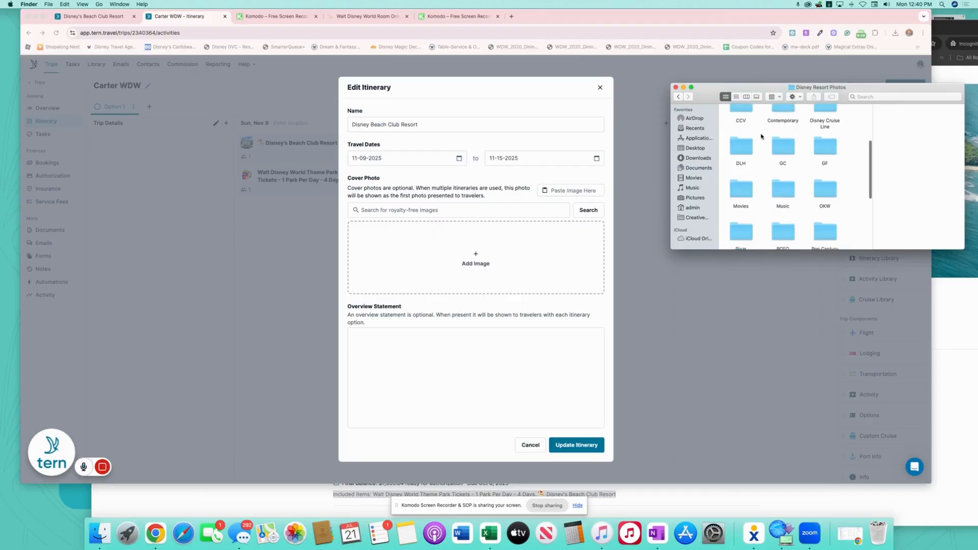
double_click(826, 120)
left_click_drag(741, 120, 445, 258)
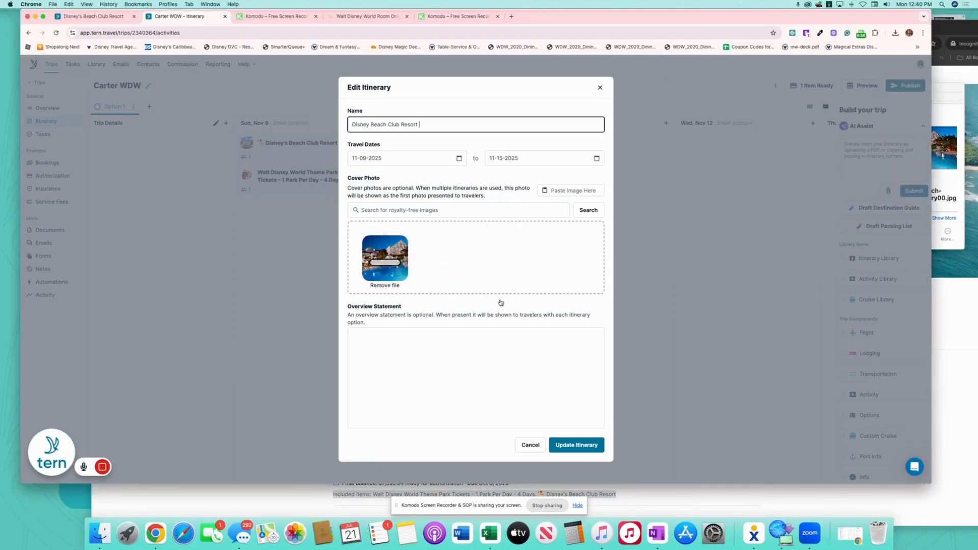
left_click(581, 447)
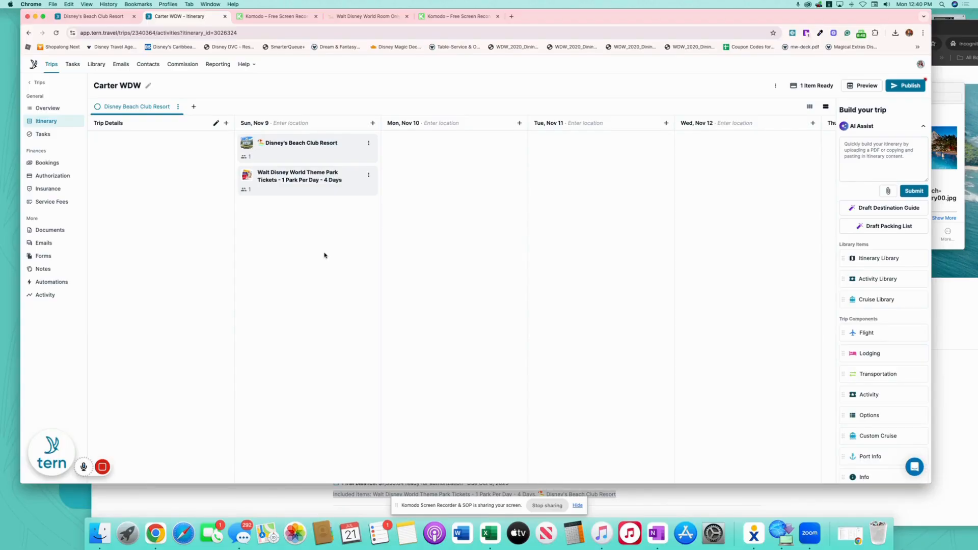
left_click(193, 108)
Name the new itinerary option 'Disney's Boardwalk Inn' instead of Option 2
left_click(391, 125)
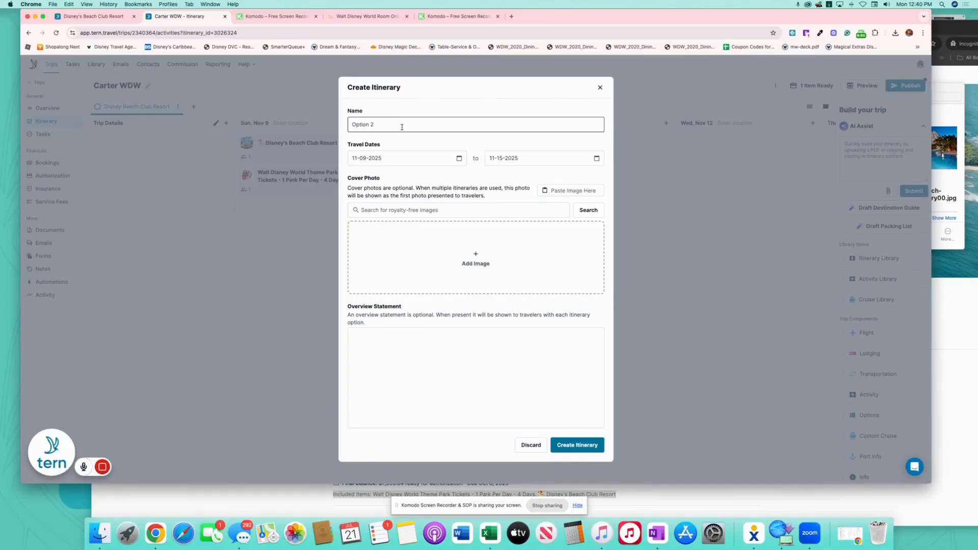
left_click_drag(391, 125, 348, 124)
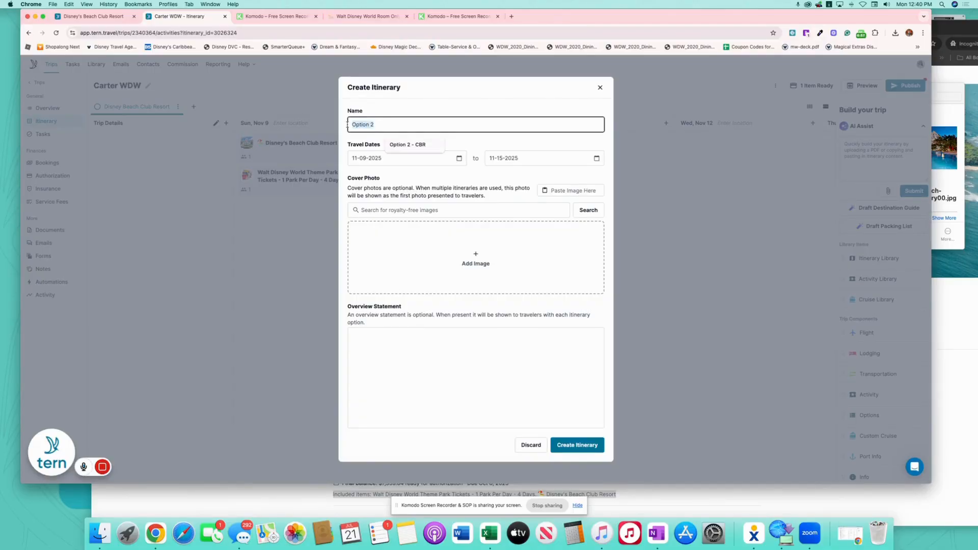
type("Disney's Boardwalk Inn")
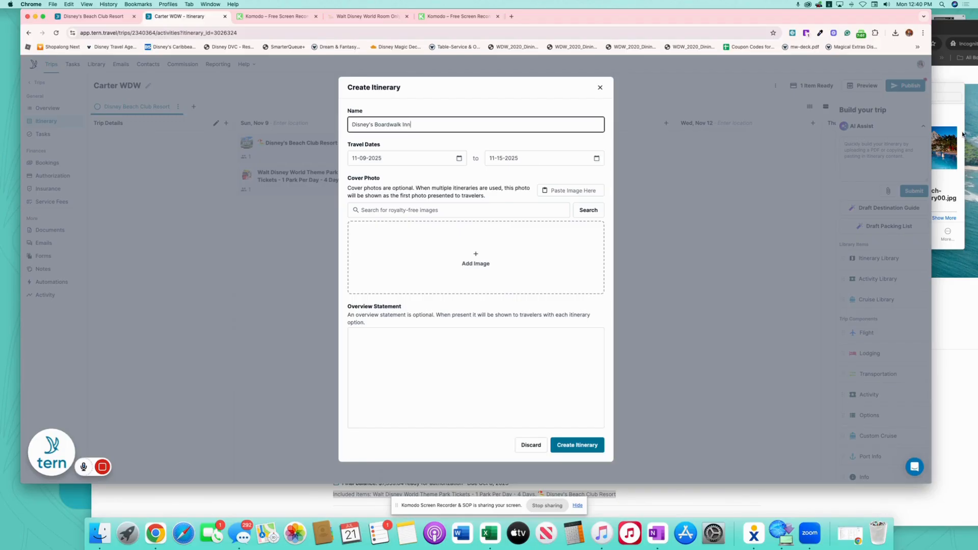
Add the BoardWalk Inn photo from the BW folder as cover and create the itinerary
left_click(947, 110)
left_click(678, 96)
double_click(784, 164)
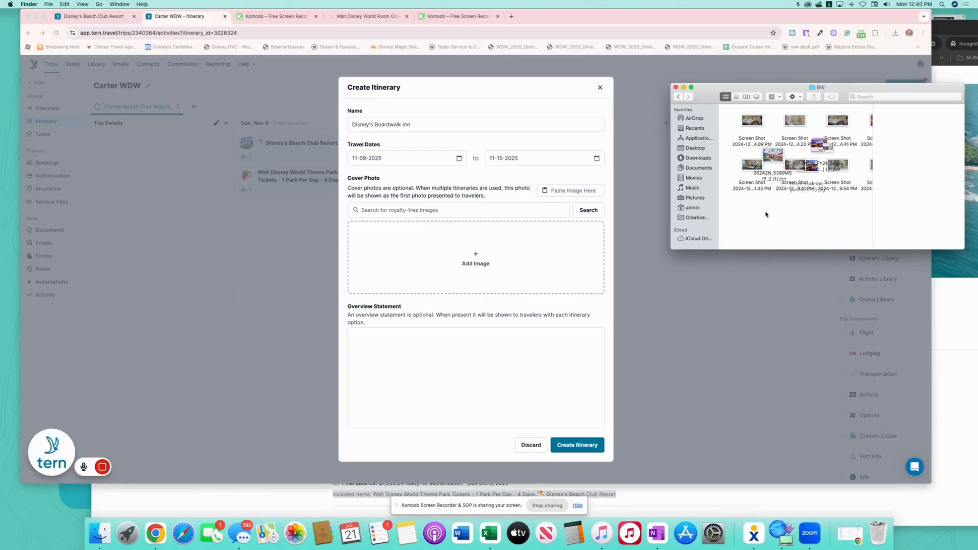
right_click(766, 212)
mouse_move(829, 279)
left_click(859, 281)
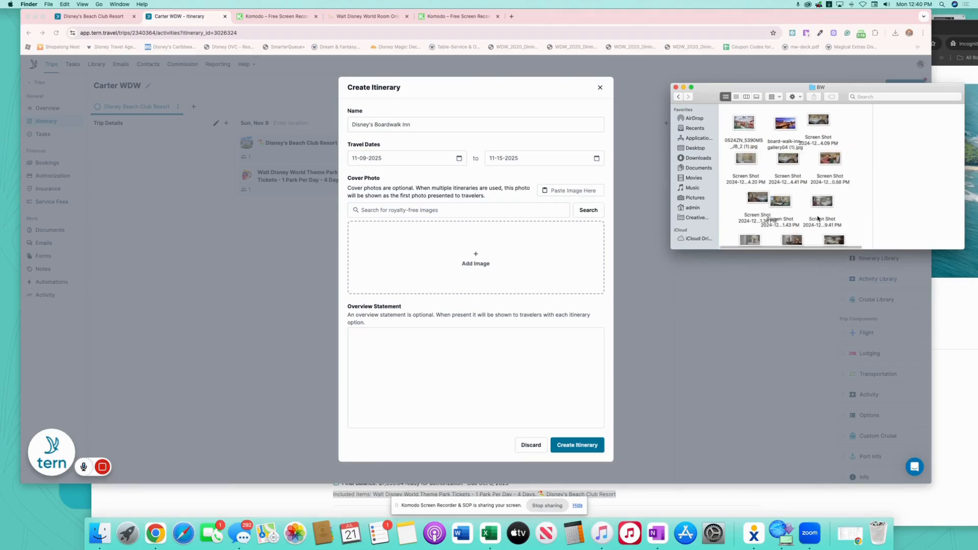
left_click_drag(788, 138, 461, 260)
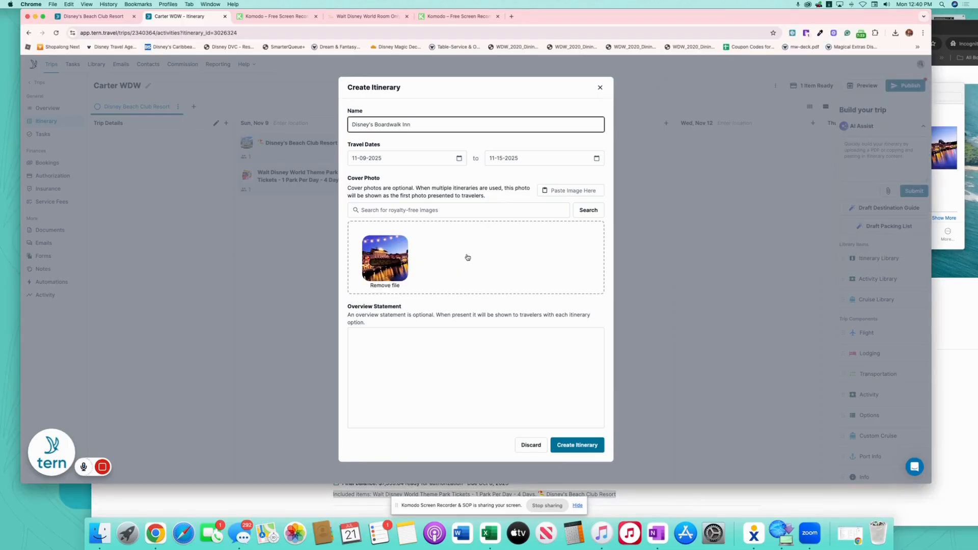
left_click(581, 445)
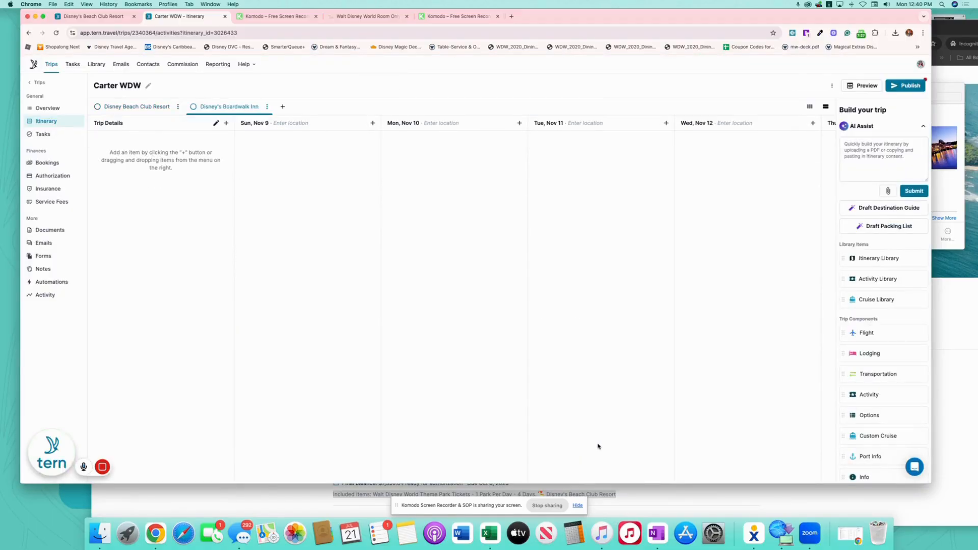
Add the shared Disney's BoardWalk Inn activity template to Sun, Nov 9
left_click(372, 123)
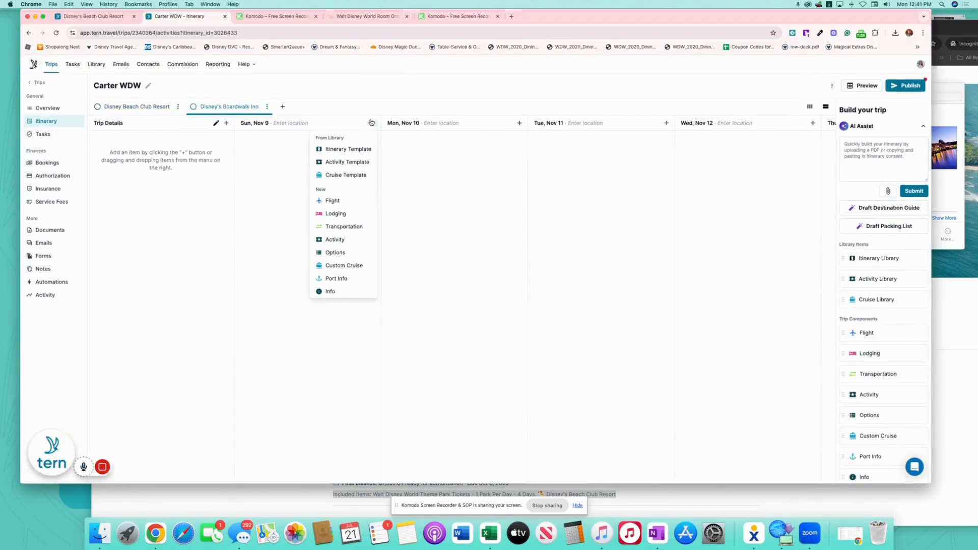
left_click(358, 162)
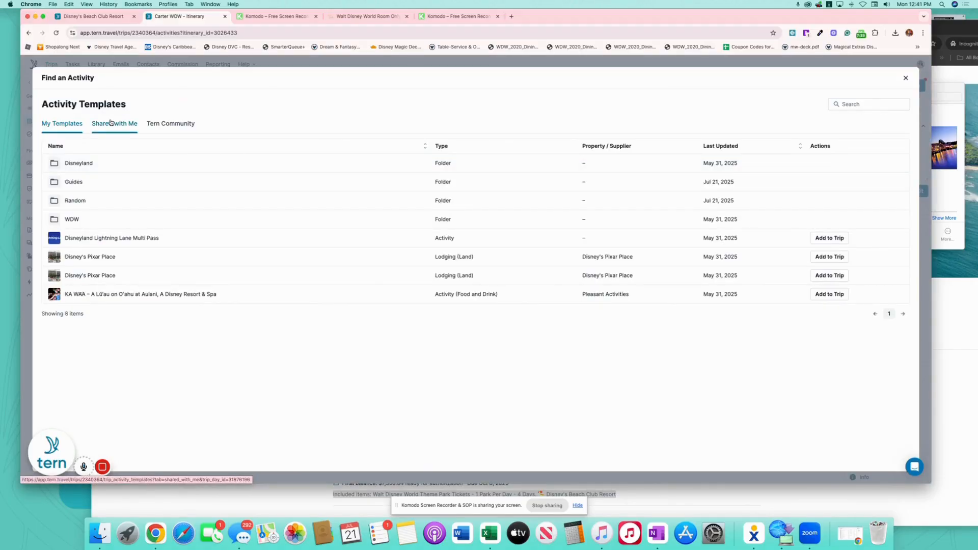
left_click(111, 122)
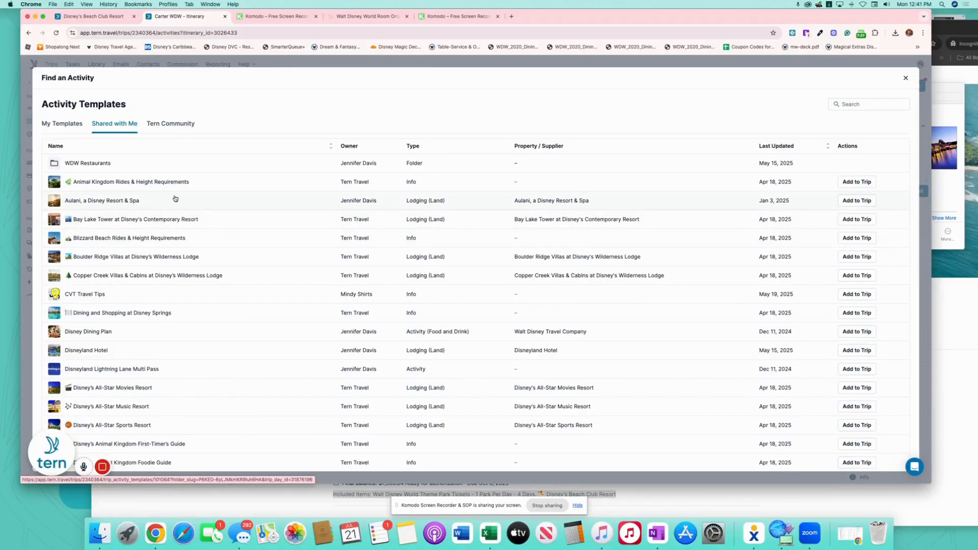
scroll(224, 372, "down", 10)
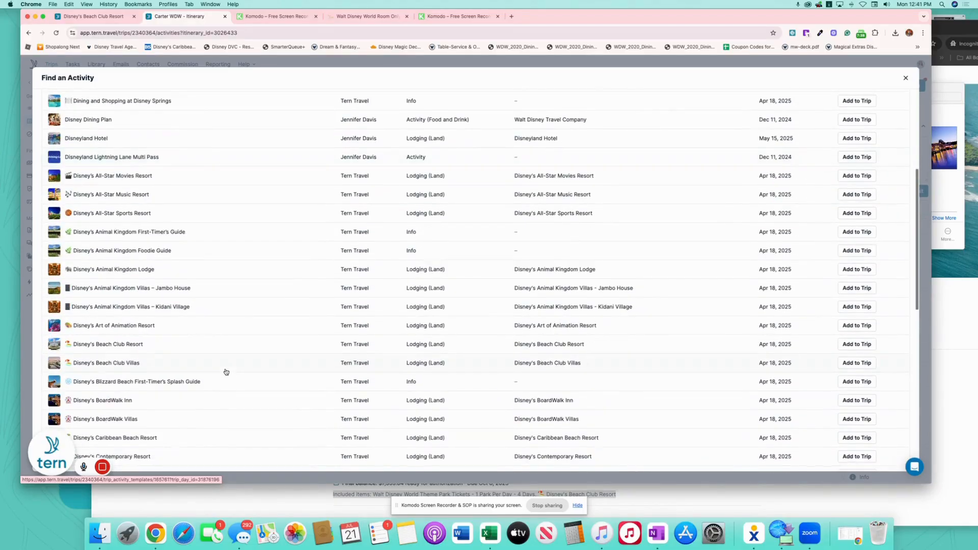
scroll(199, 274, "down", 2)
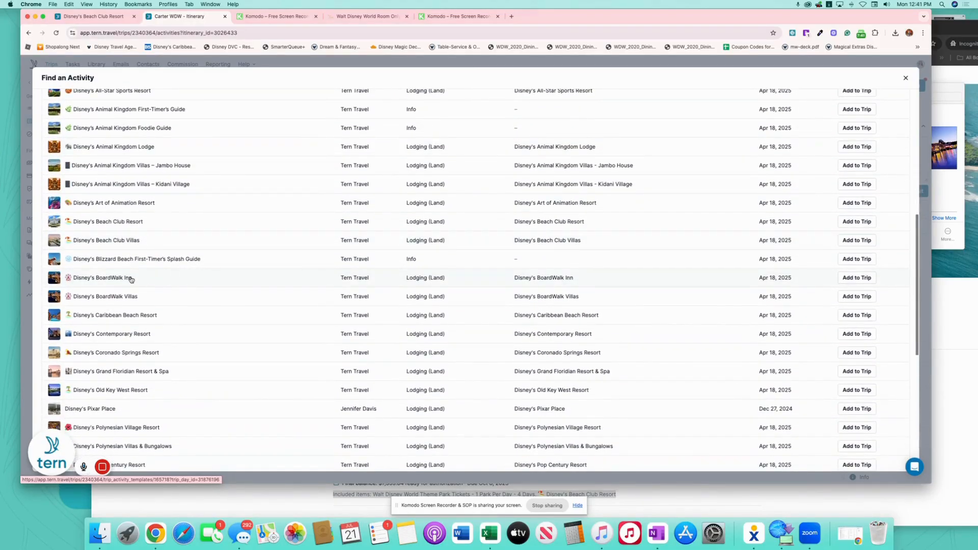
left_click(847, 279)
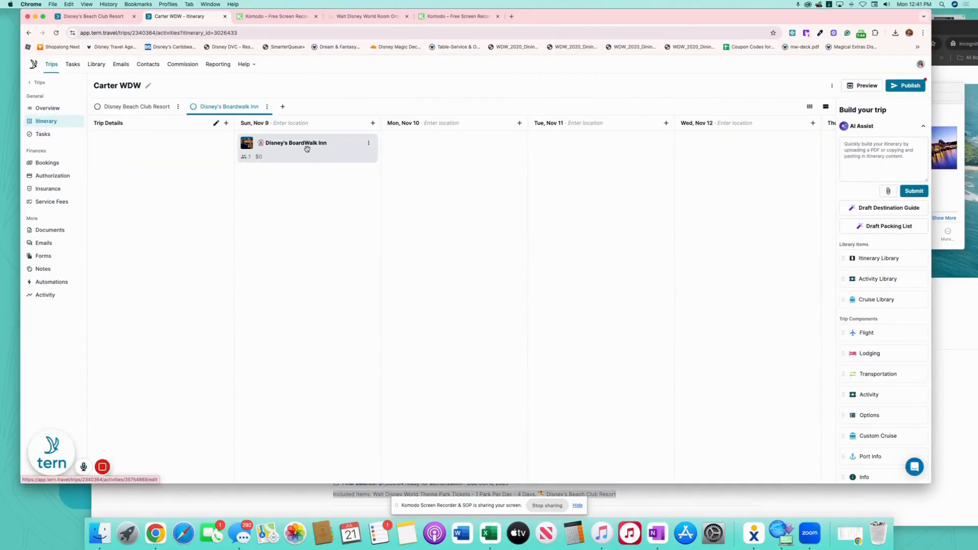
Add Room 1 named 'Standard View - 5th Sleeper' to the BoardWalk Inn lodging, then return to the board
left_click(307, 149)
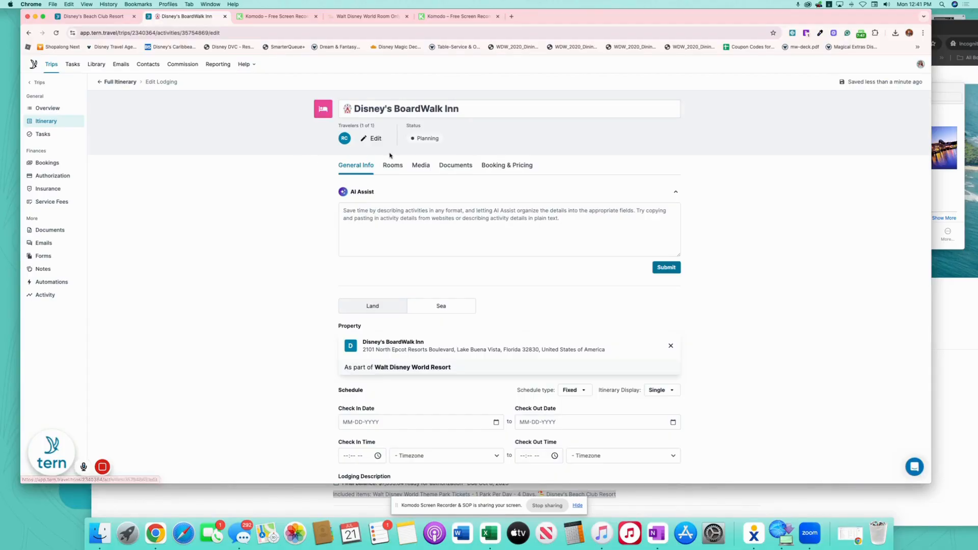
left_click(398, 169)
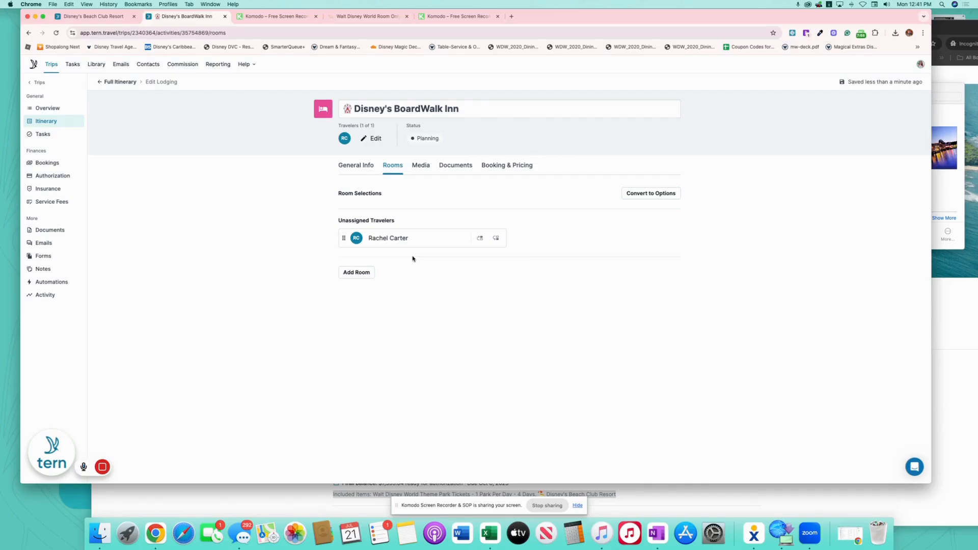
left_click(356, 272)
left_click(388, 253)
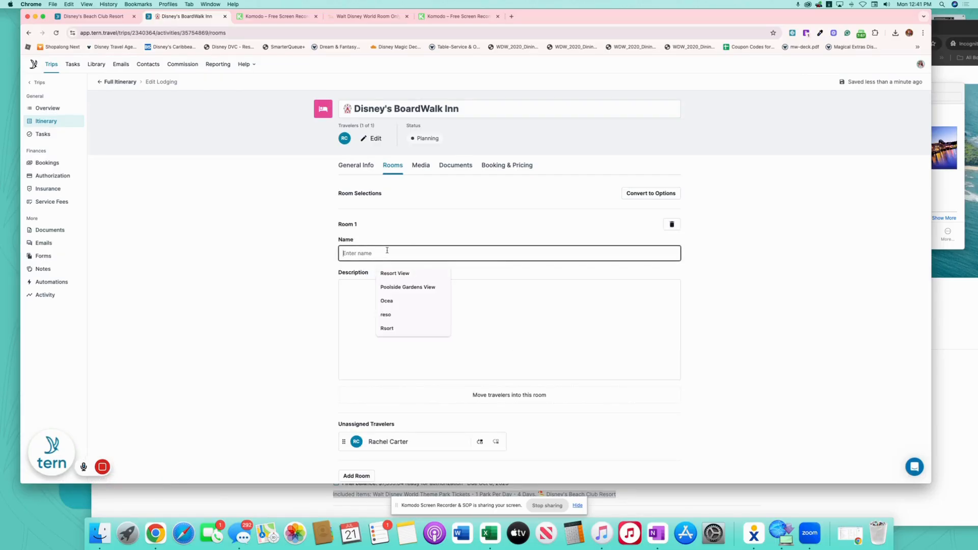
type("Standard View -")
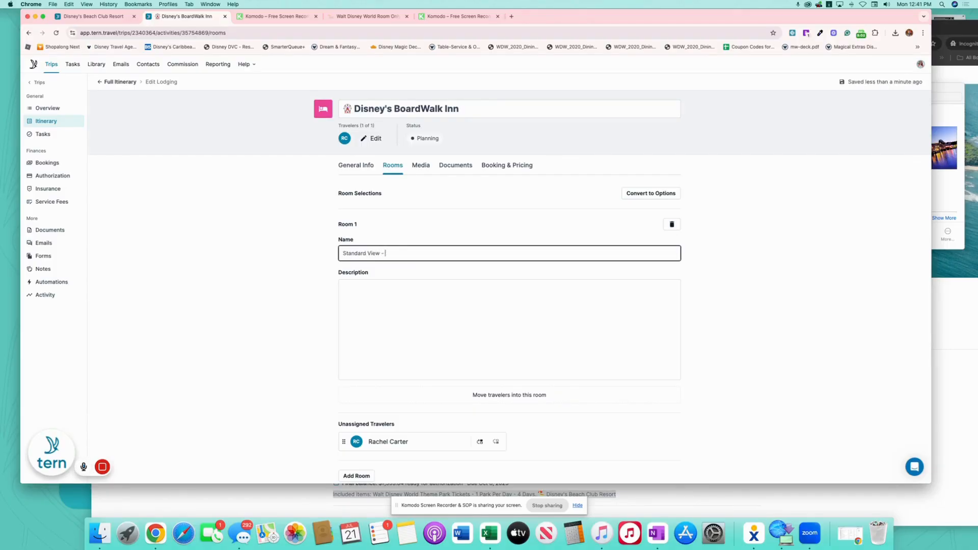
type("r")
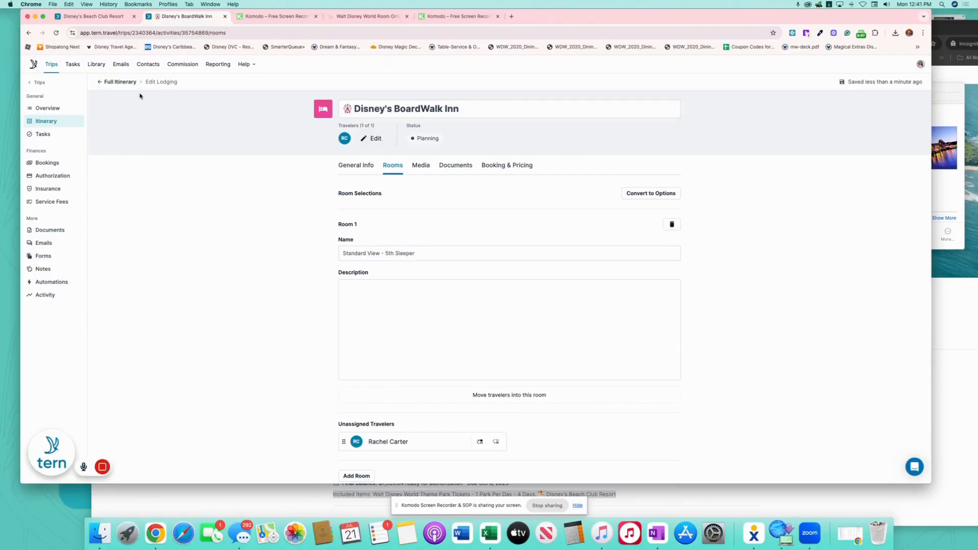
left_click(124, 83)
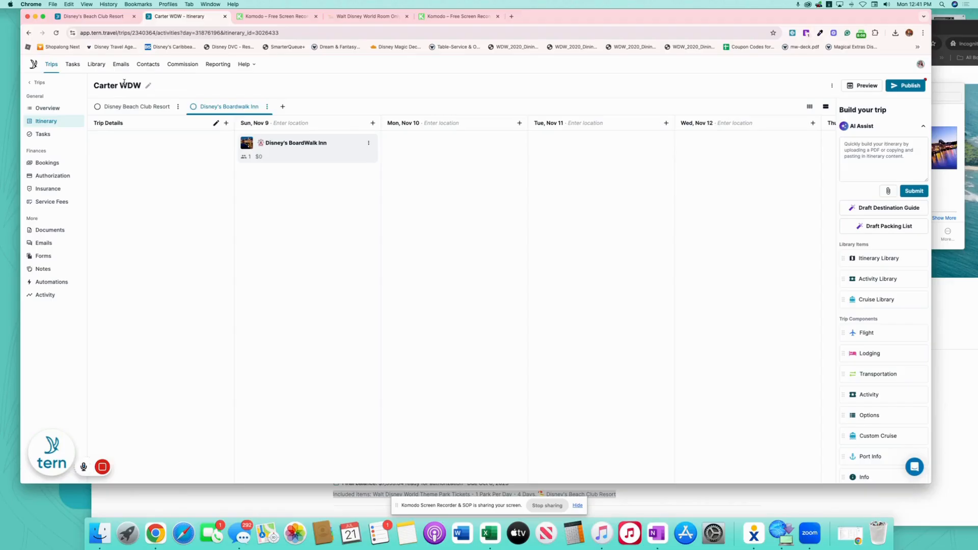
Add the shared Walt Disney World Theme Park Tickets - 1 Park Per Day template to Sun, Nov 9
left_click(374, 123)
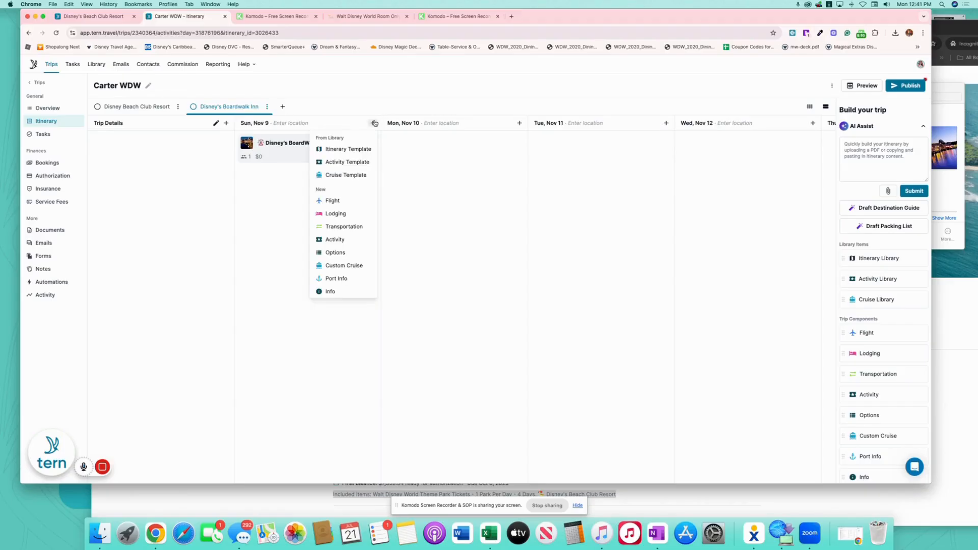
left_click(359, 163)
left_click(115, 124)
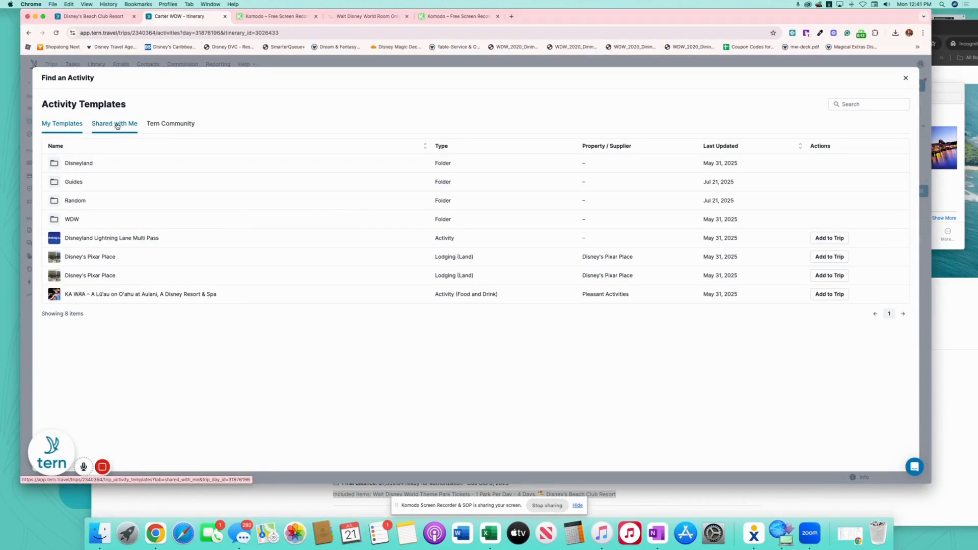
left_click(878, 105)
type("ticket")
key("Return")
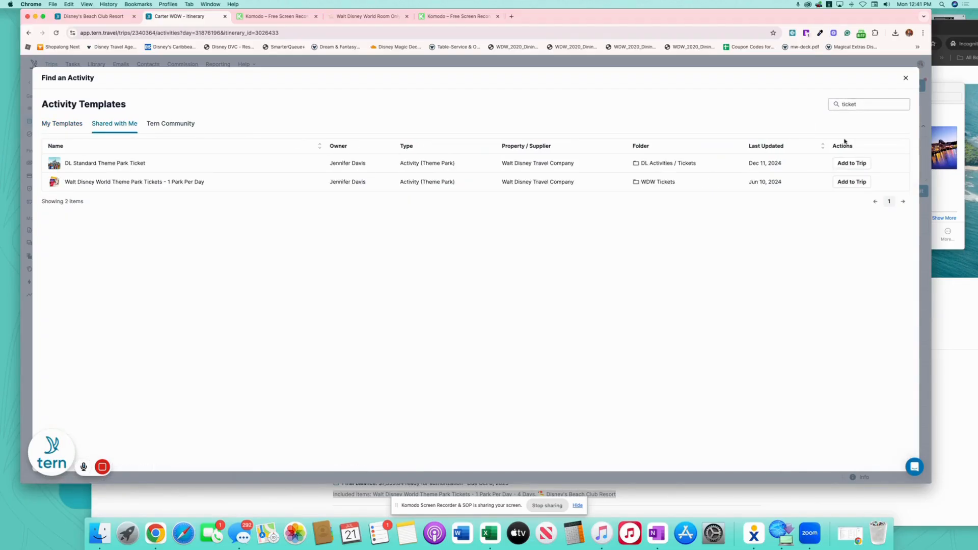
left_click(857, 184)
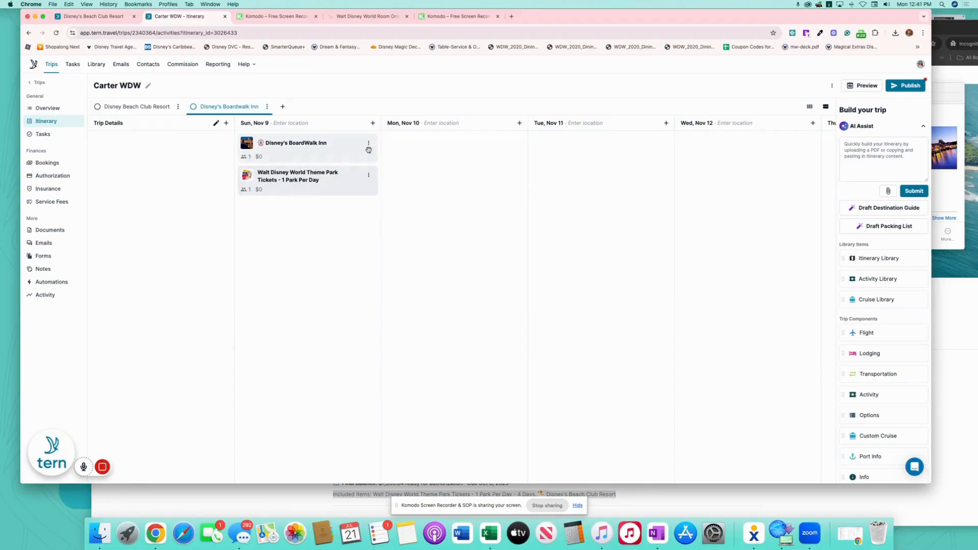
Add the shared Disney Dining Plan template to Sun, Nov 9
left_click(372, 124)
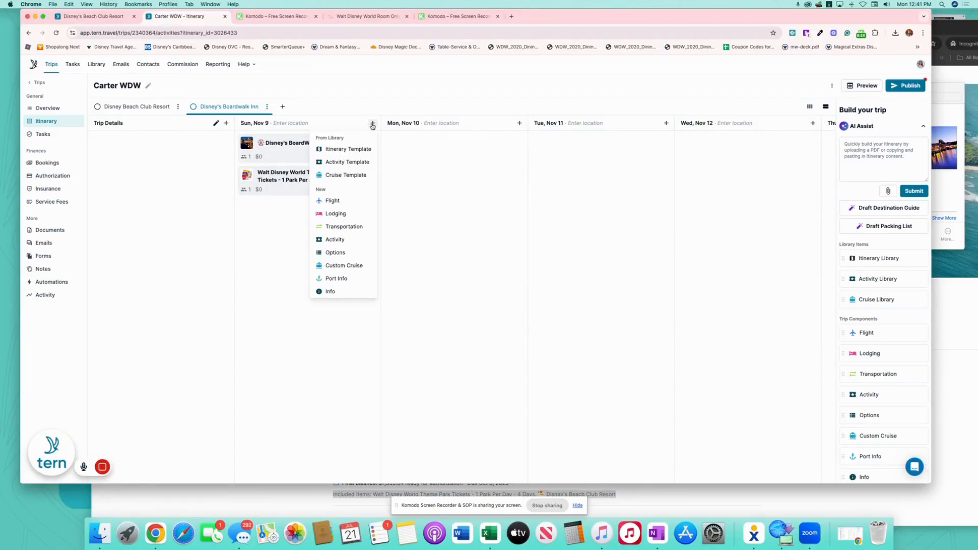
left_click(360, 163)
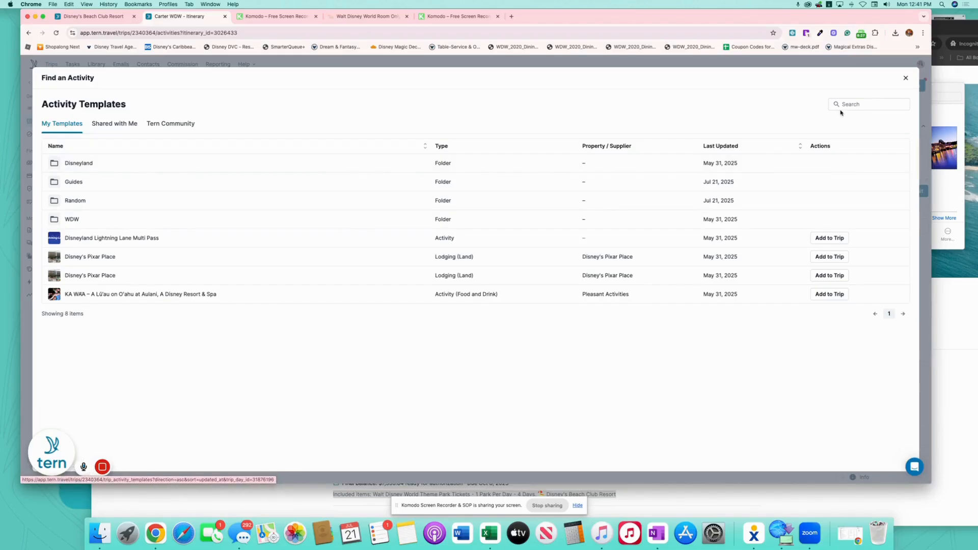
left_click(114, 123)
left_click(865, 104)
type("dining")
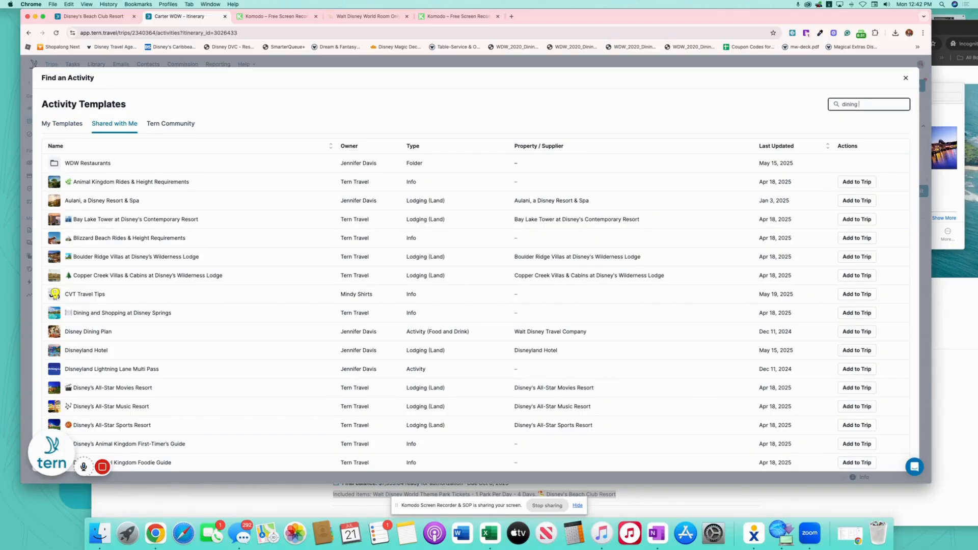
left_click(859, 200)
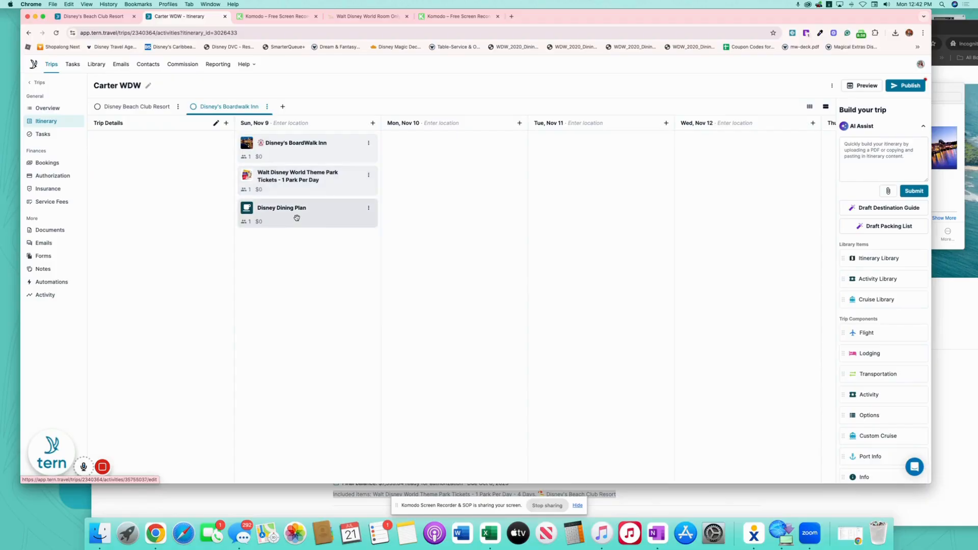
In Bookings, select all three bookings: BoardWalk Inn, park tickets and Dining Plan
left_click(51, 164)
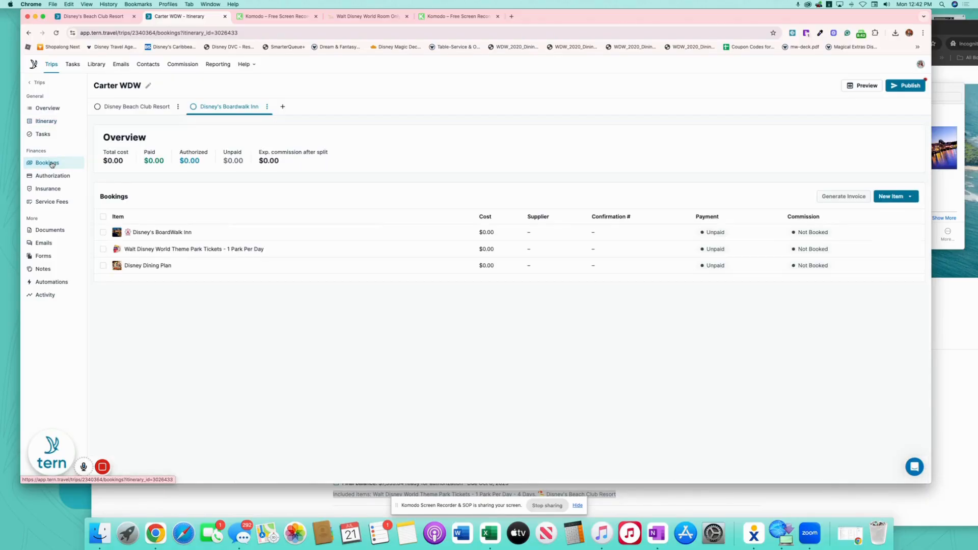
left_click(103, 232)
left_click(103, 248)
left_click(103, 266)
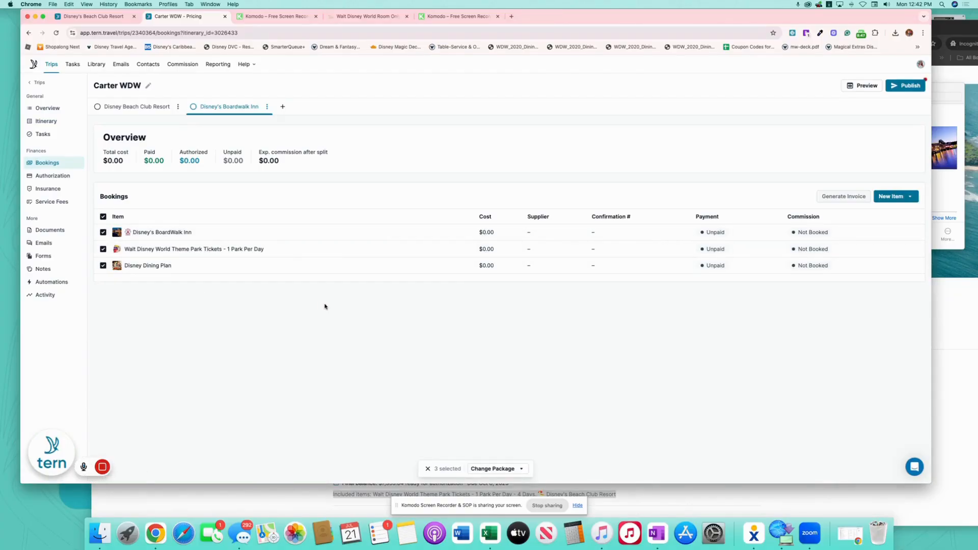
left_click(103, 233)
left_click(103, 249)
left_click(103, 265)
left_click(103, 232)
left_click(104, 217)
left_click(103, 218)
Merge the selected bookings into a new package and open it for editing
left_click(504, 469)
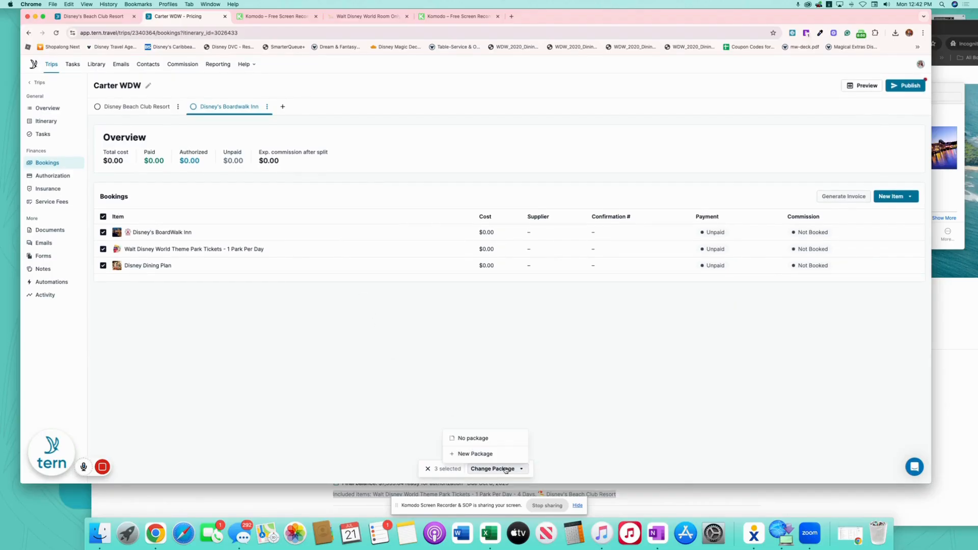
left_click(479, 453)
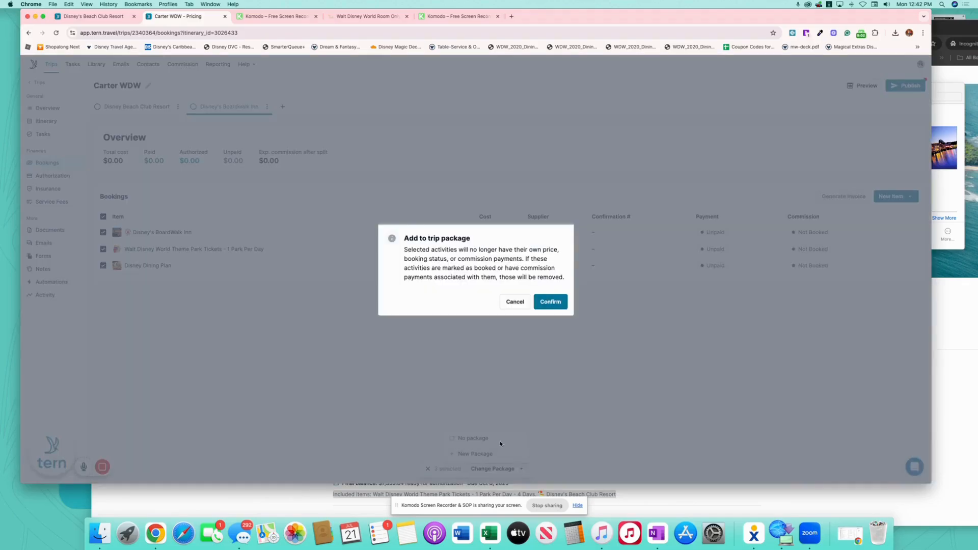
left_click(552, 303)
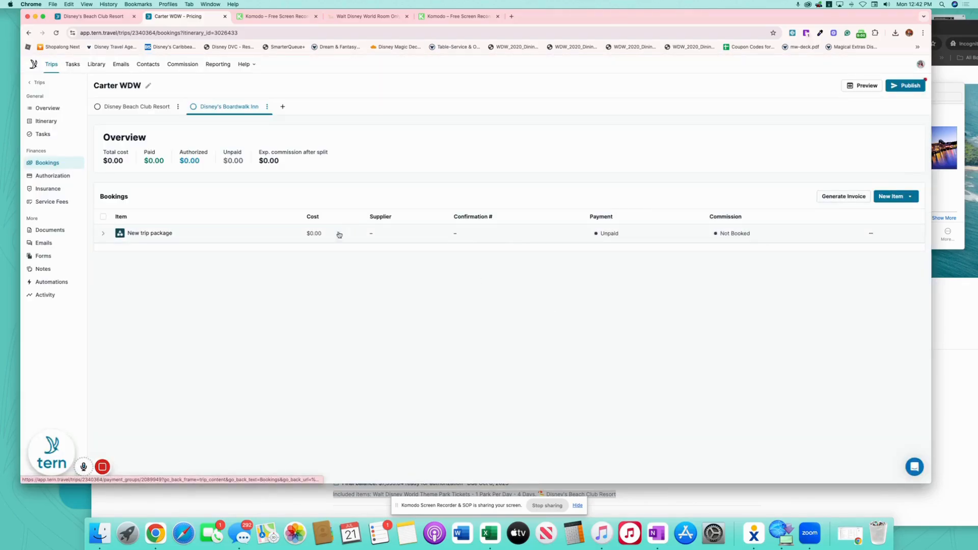
left_click(283, 236)
Title the package 'Walt Disney World Vacation Package' and set its total price to 7065.42
left_click(432, 101)
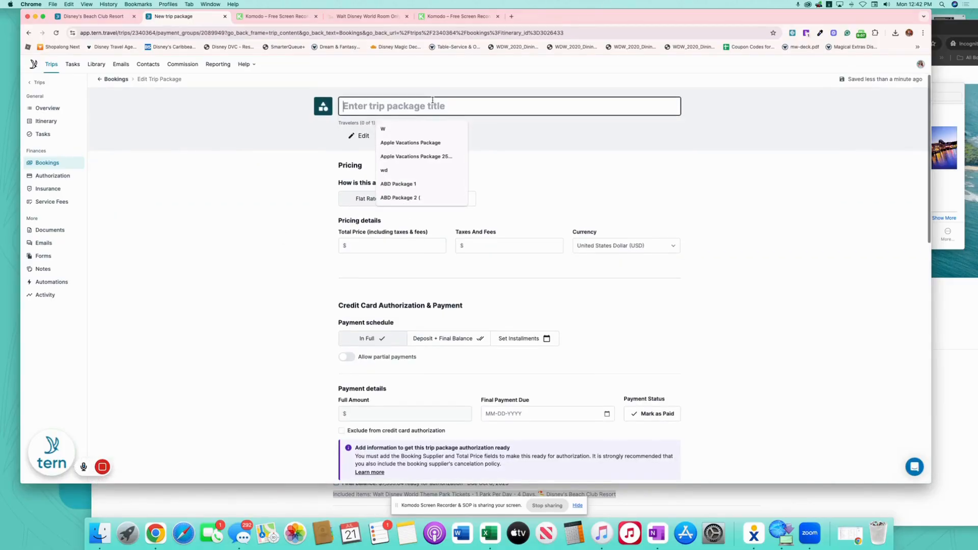
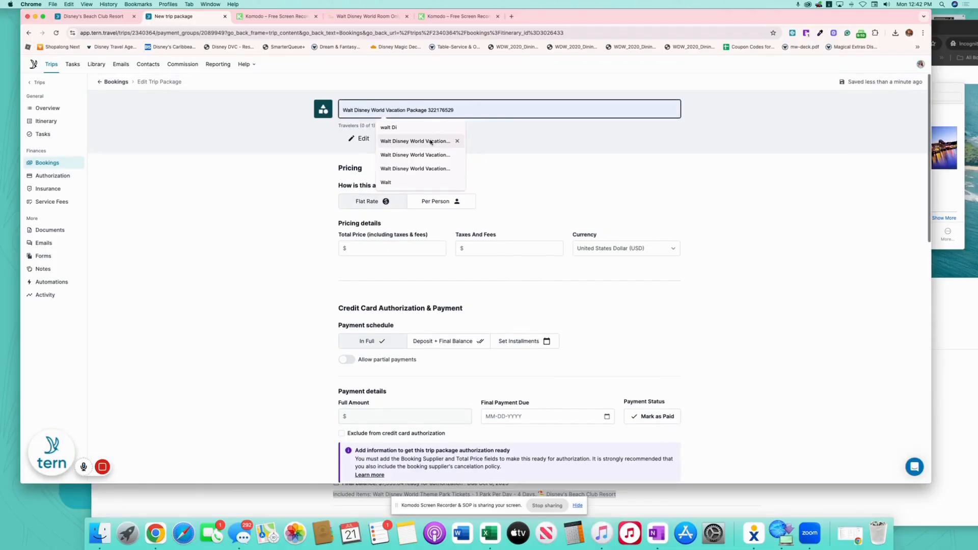
left_click(416, 141)
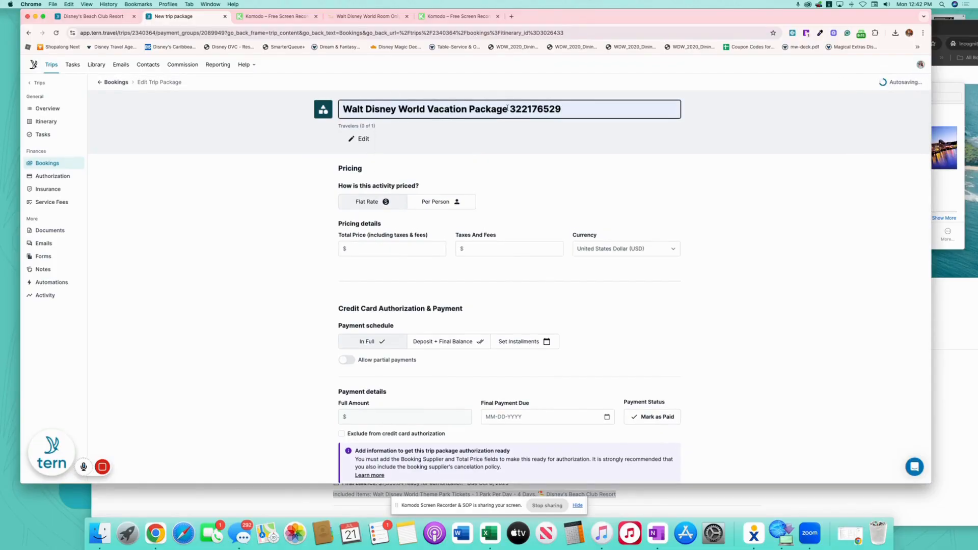
key("BackSpace")
key("BackSpace")
key("BackSpace")
key("BackSpace")
key("BackSpace")
key("BackSpace")
key("BackSpace")
key("BackSpace")
key("BackSpace")
key("BackSpace")
left_click(553, 164)
left_click(405, 248)
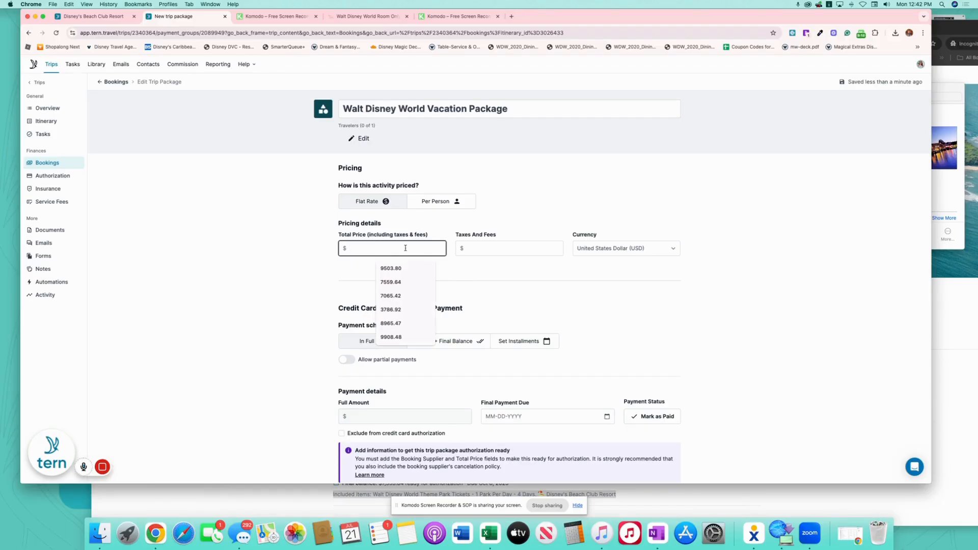
type("7065.42")
left_click(507, 294)
Split payment into a 200.00 deposit due July 24 and a final balance due October 9
scroll(712, 283, "down", 2)
scroll(711, 283, "down", 2)
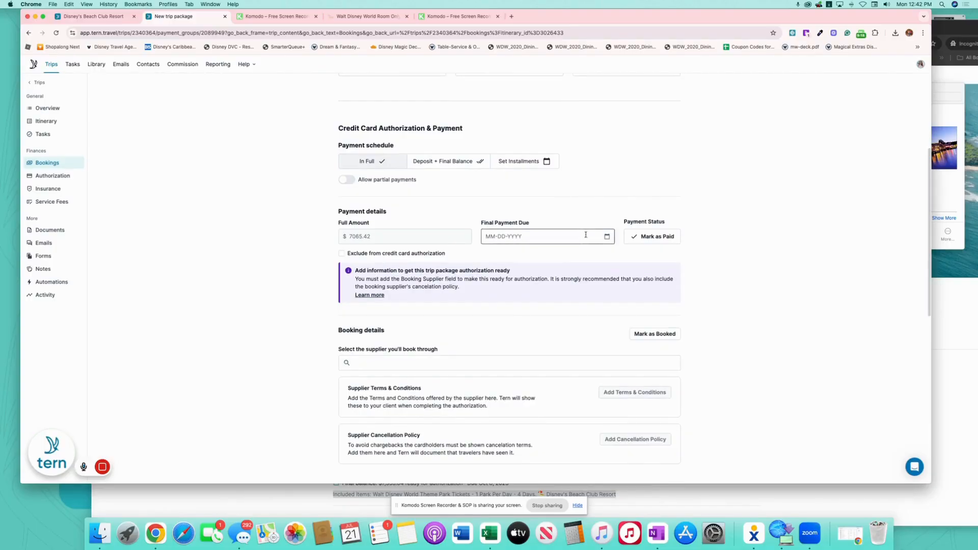
left_click(439, 162)
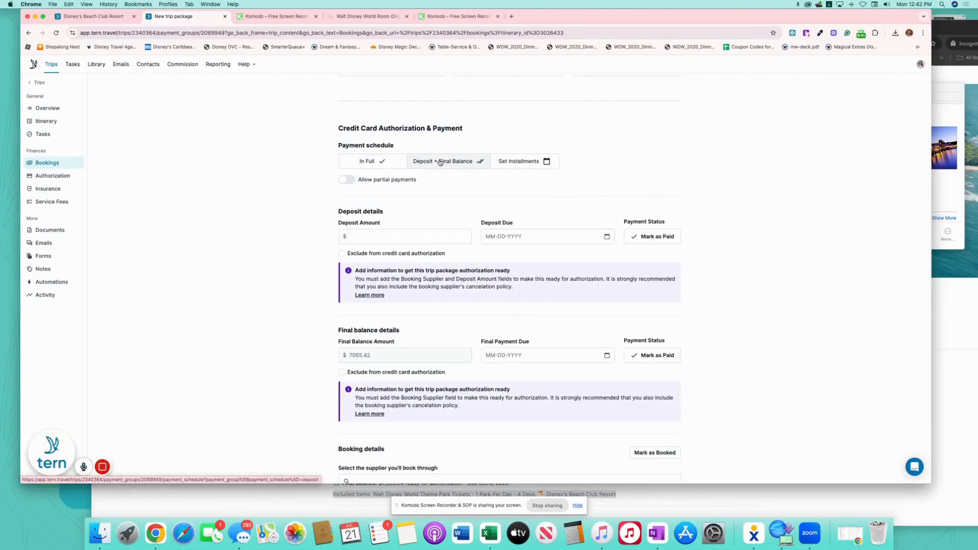
left_click(458, 237)
type("200.00")
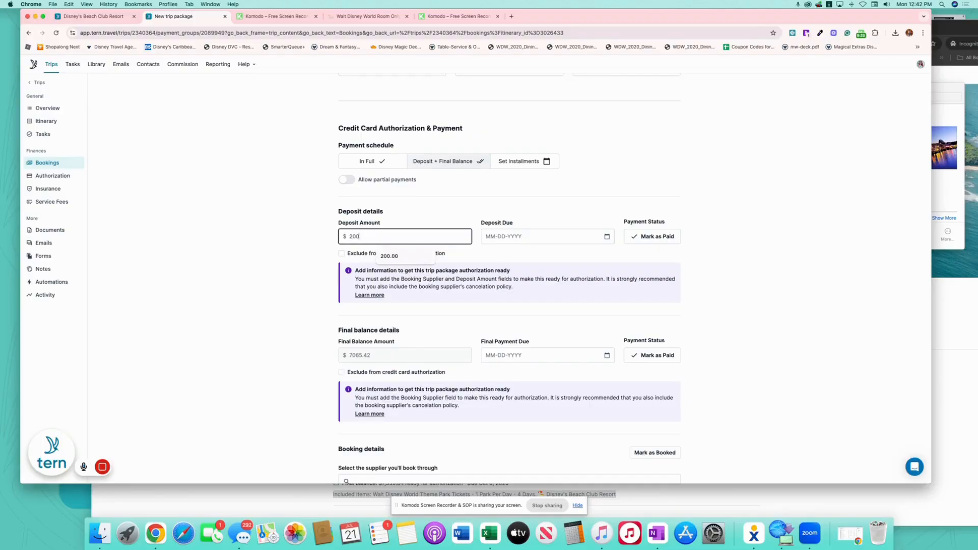
left_click(607, 236)
left_click(572, 349)
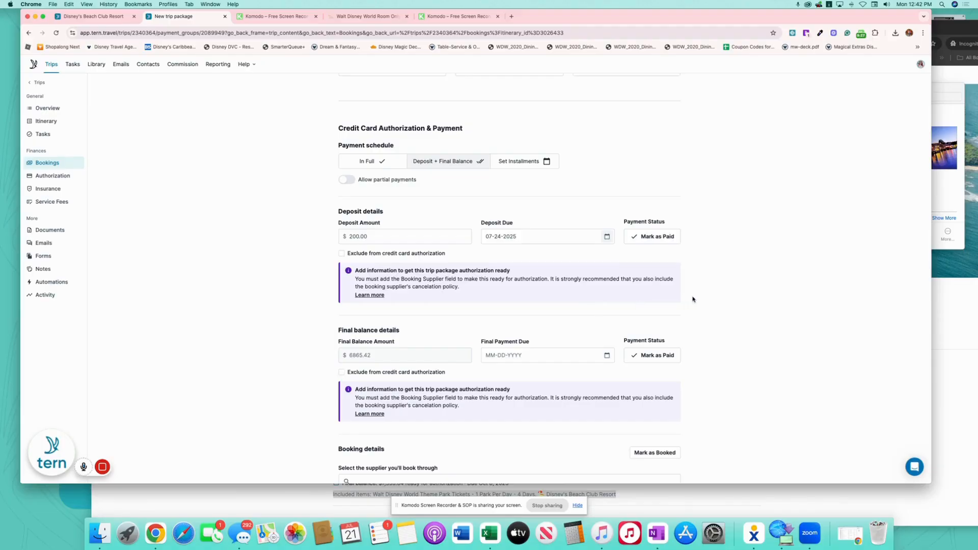
scroll(693, 300, "down", 3)
left_click(607, 273)
left_click(498, 295)
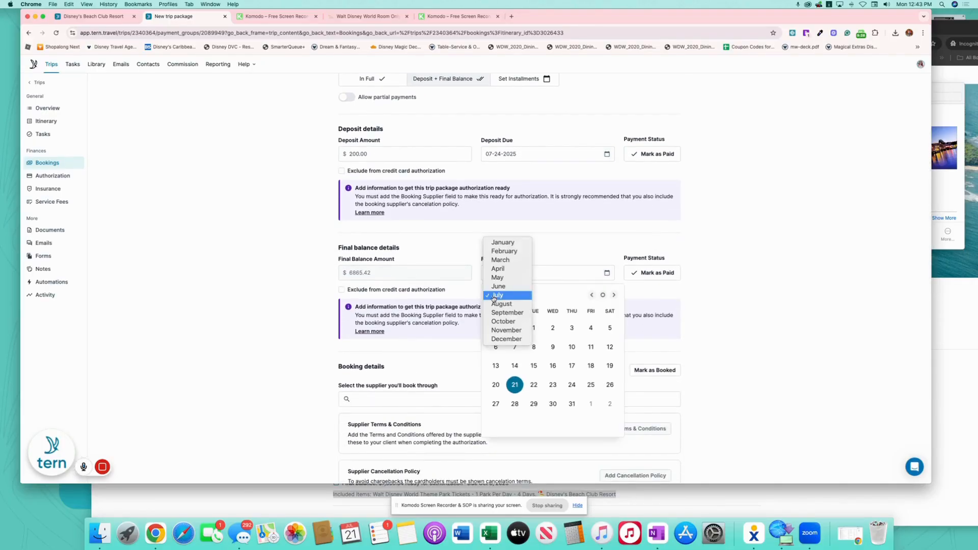
left_click(510, 323)
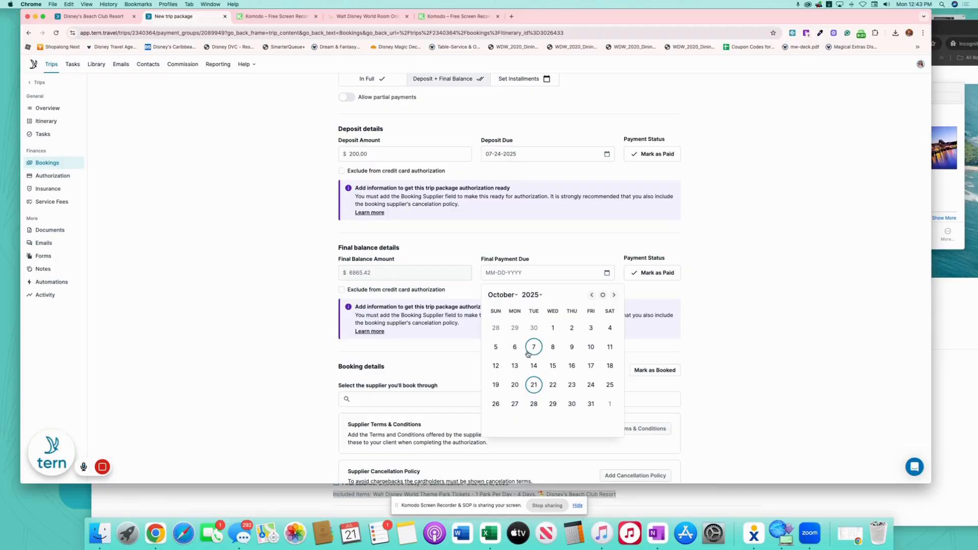
left_click(571, 348)
Select Walt Disney Travel Company as the package supplier
scroll(534, 336, "down", 4)
left_click(411, 291)
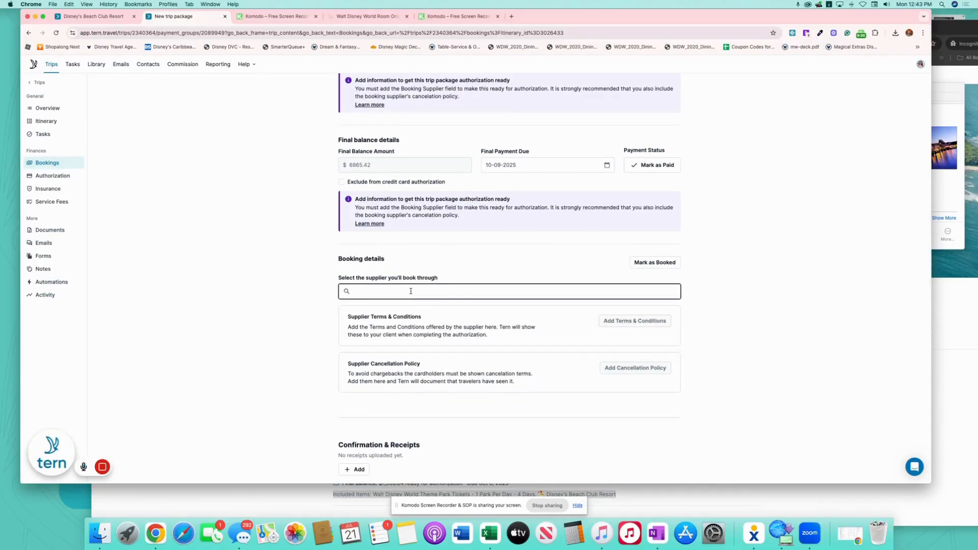
type("Walt Disne")
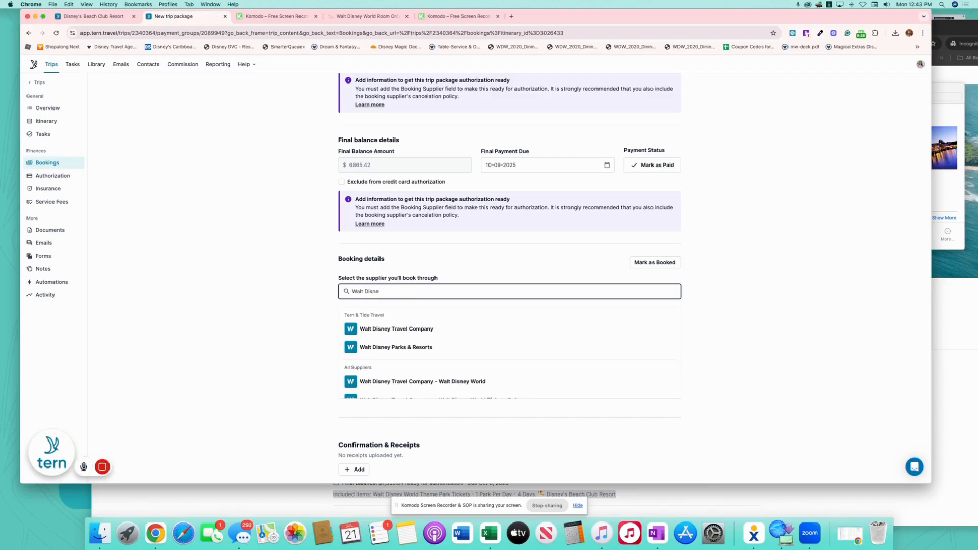
left_click(411, 330)
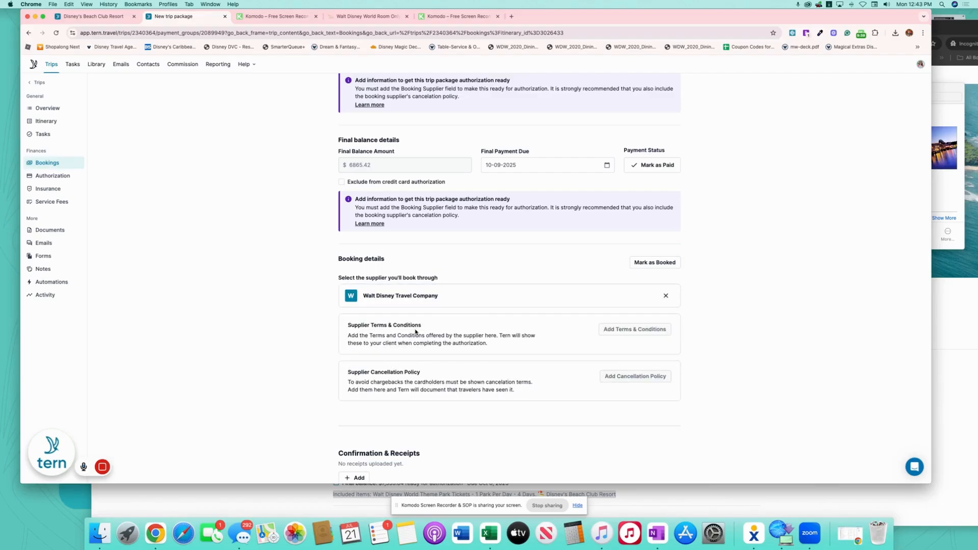
scroll(530, 356, "down", 10)
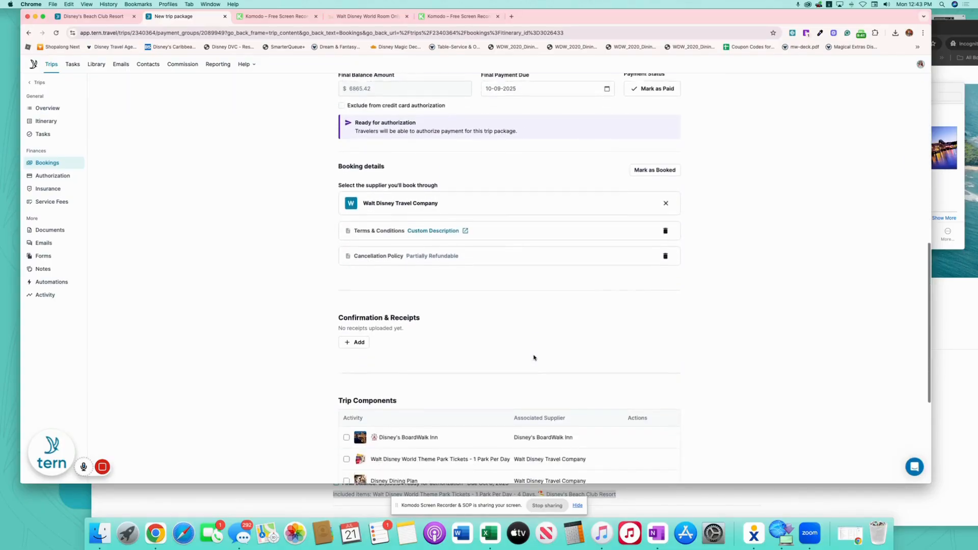
Enter 559.80 as the total expected commission with an expected date of November 15
left_click(379, 403)
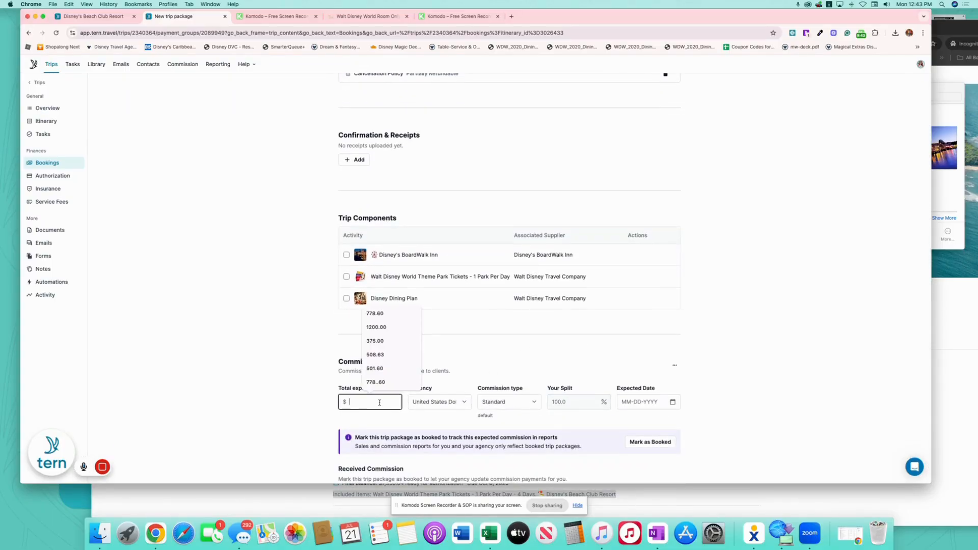
type("559.80")
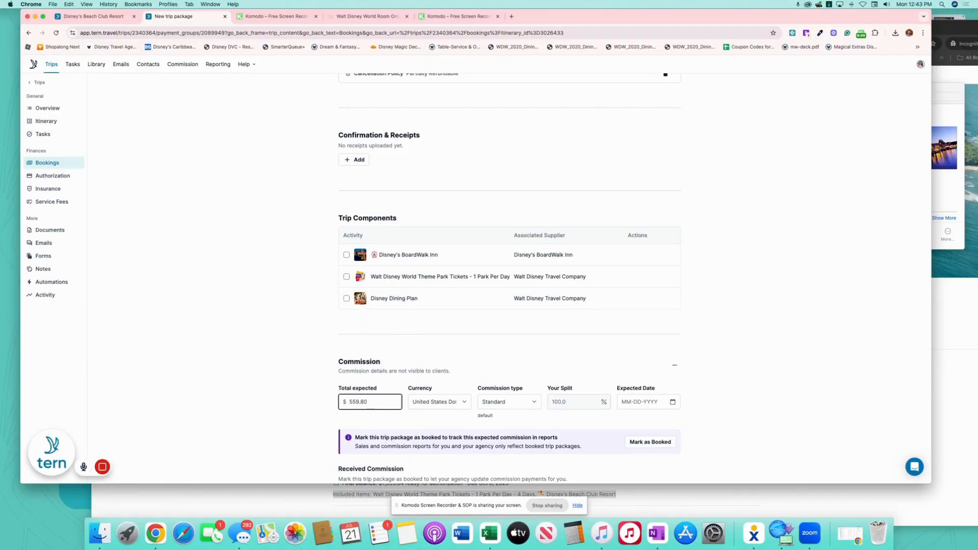
left_click(496, 365)
scroll(880, 330, "down", 1)
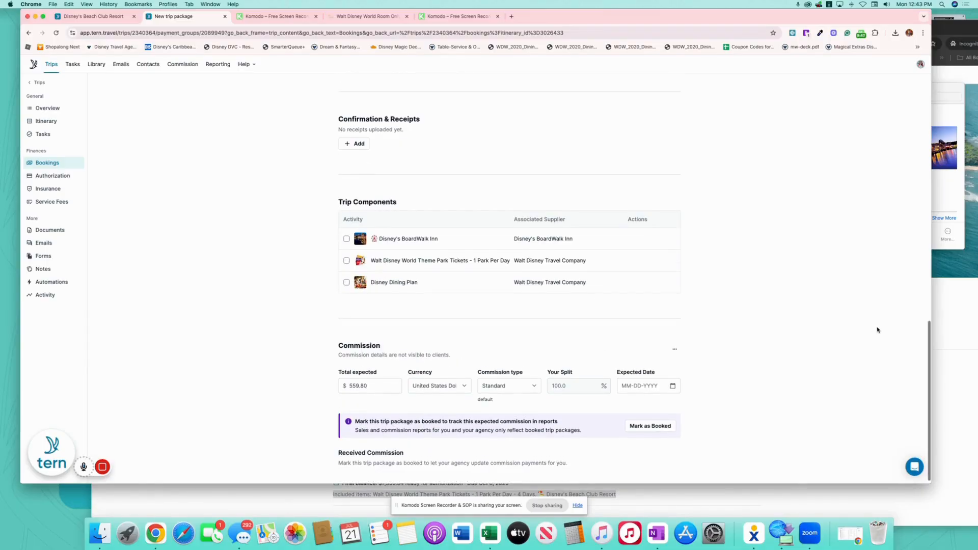
left_click(673, 381)
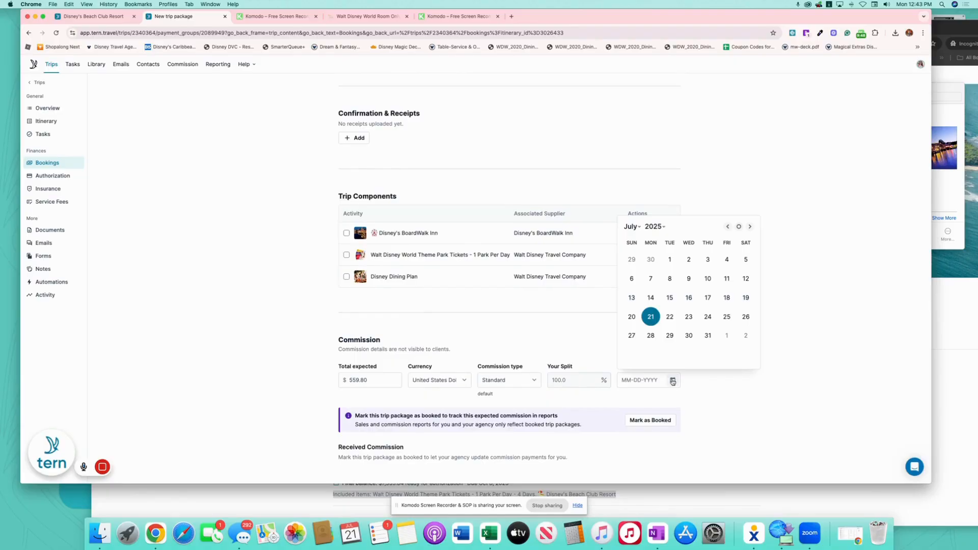
left_click(658, 226)
left_click(643, 263)
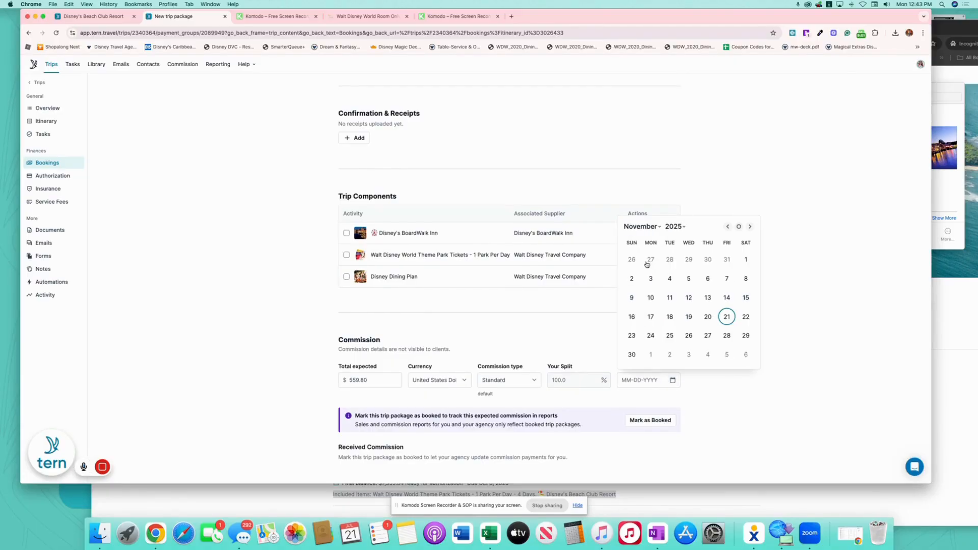
left_click(746, 298)
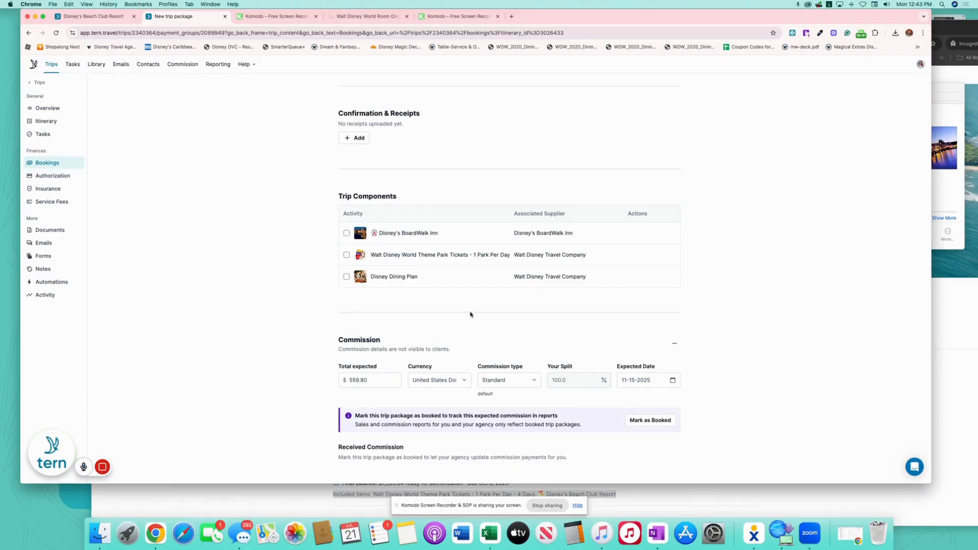
scroll(543, 329, "up", 15)
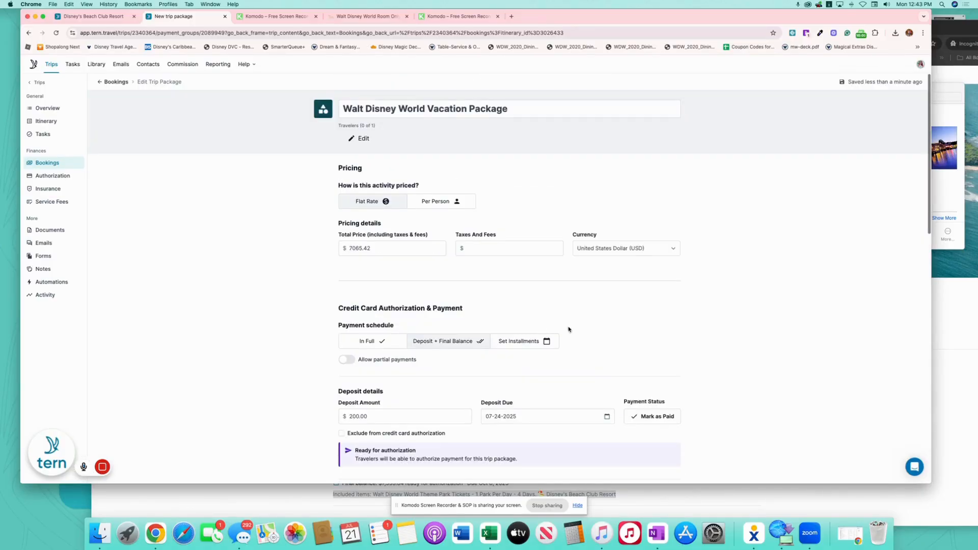
Open the Carter WDW itinerary, scroll through its client preview, then close the preview
left_click(60, 111)
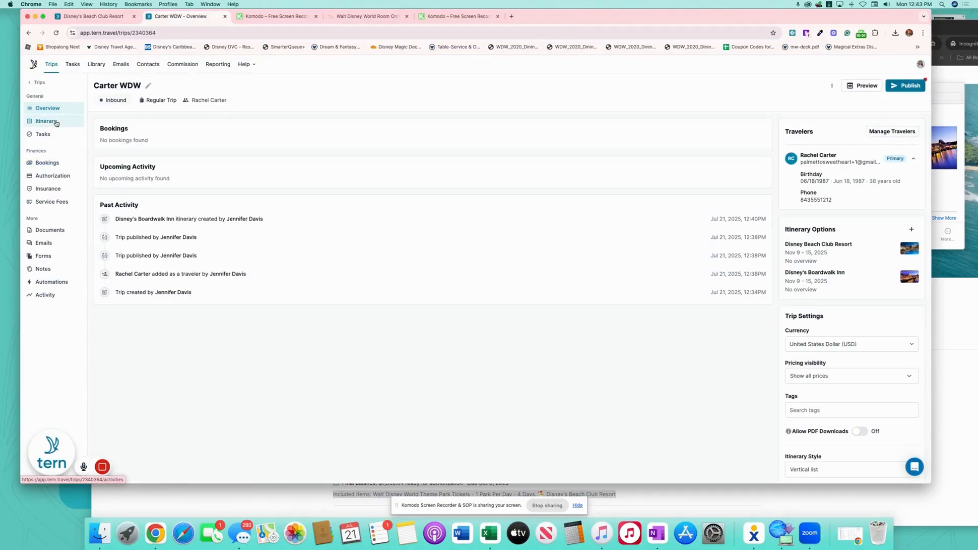
left_click(56, 122)
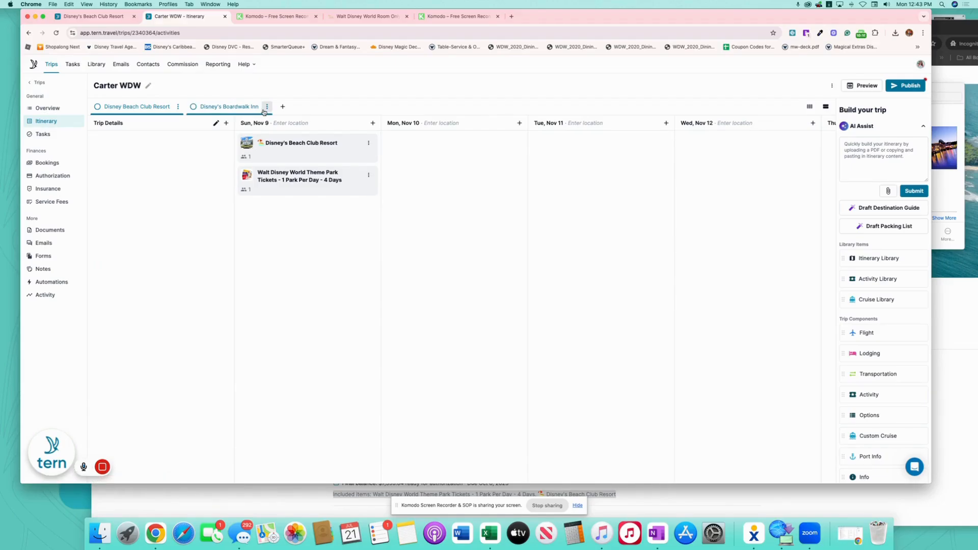
left_click(863, 86)
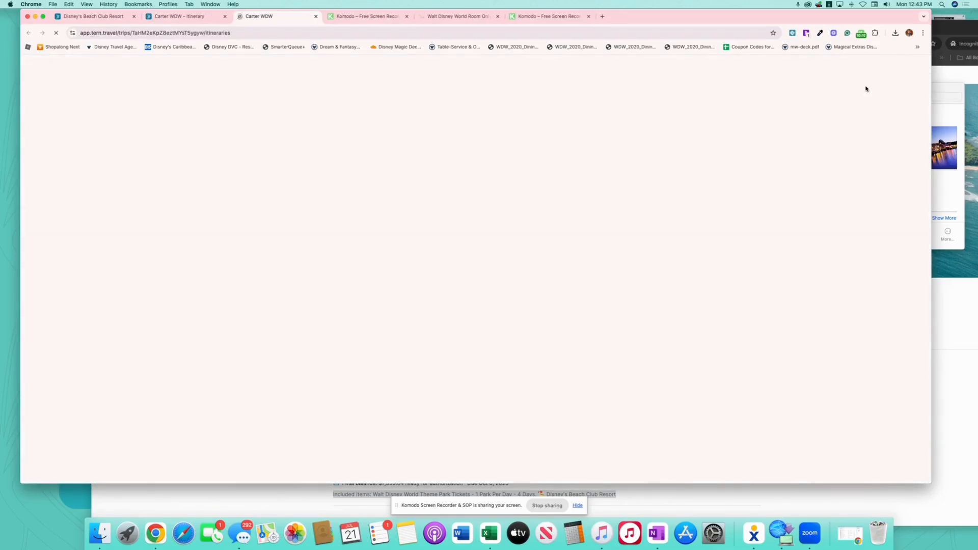
scroll(441, 275, "down", 5)
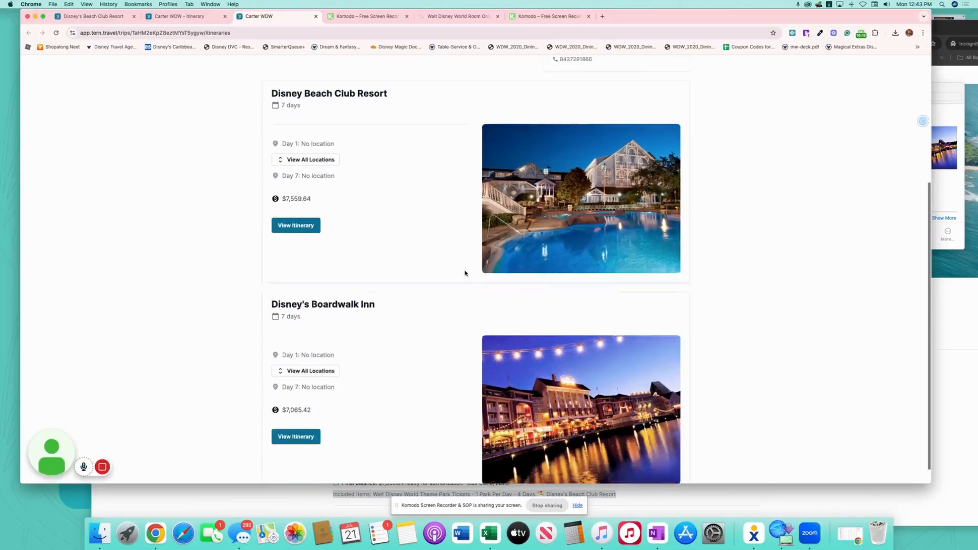
scroll(453, 264, "up", 5)
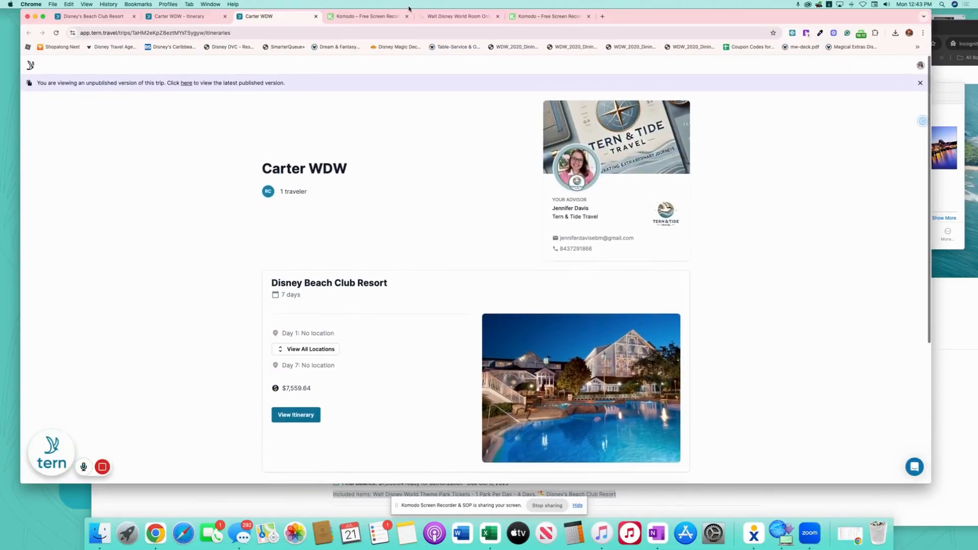
left_click(316, 17)
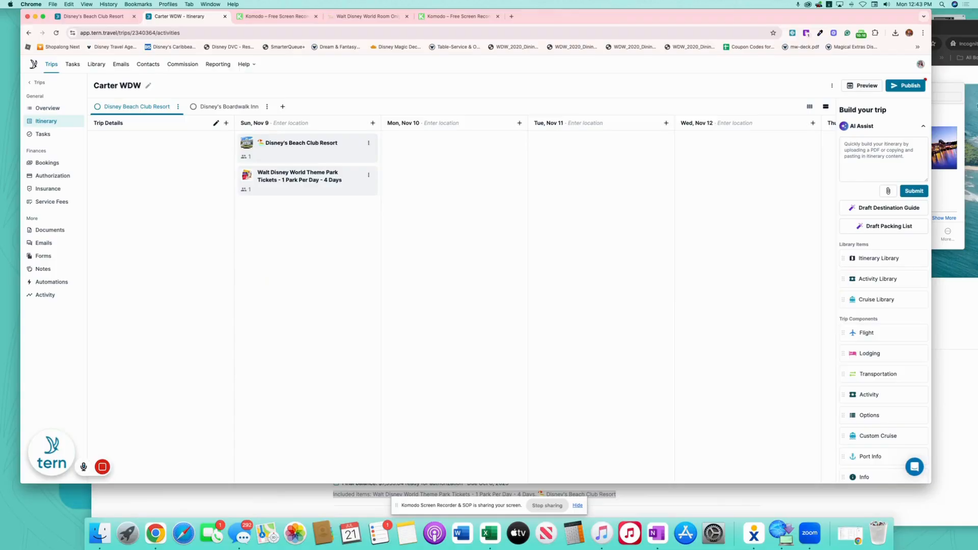
Publish the trip and email it using the WDW Quote template, minus the 'Want to Customize It Further?' section
left_click(912, 86)
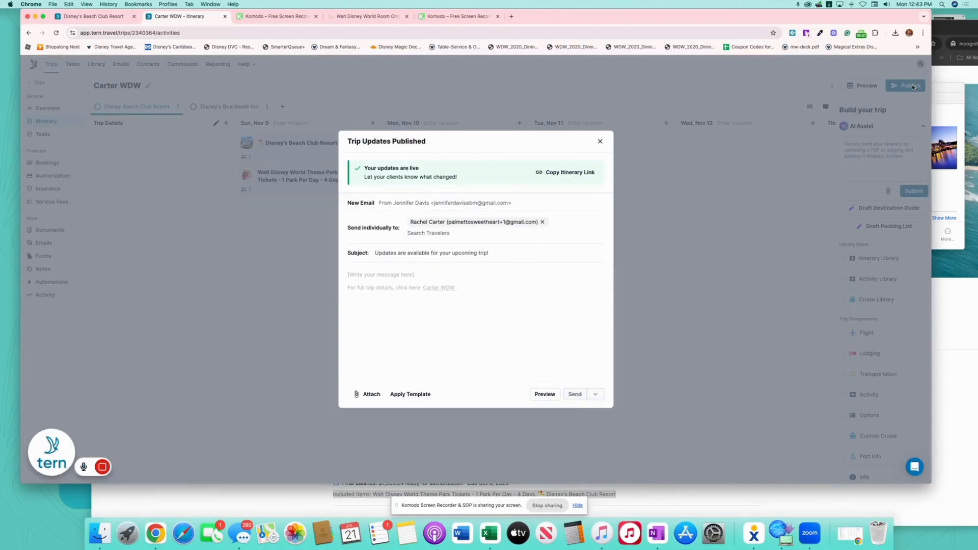
left_click(415, 398)
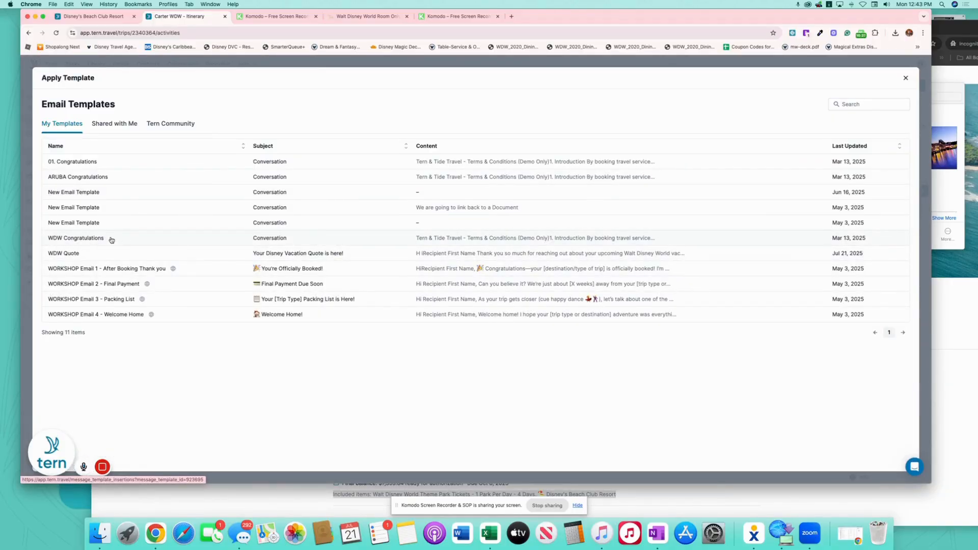
left_click(111, 254)
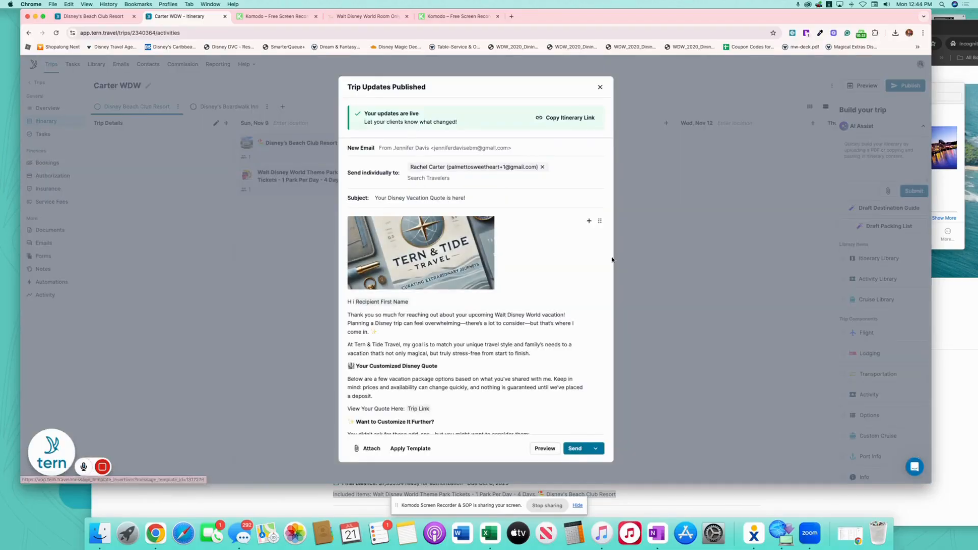
scroll(464, 382, "down", 2)
left_click_drag(432, 331, 349, 276)
key("BackSpace")
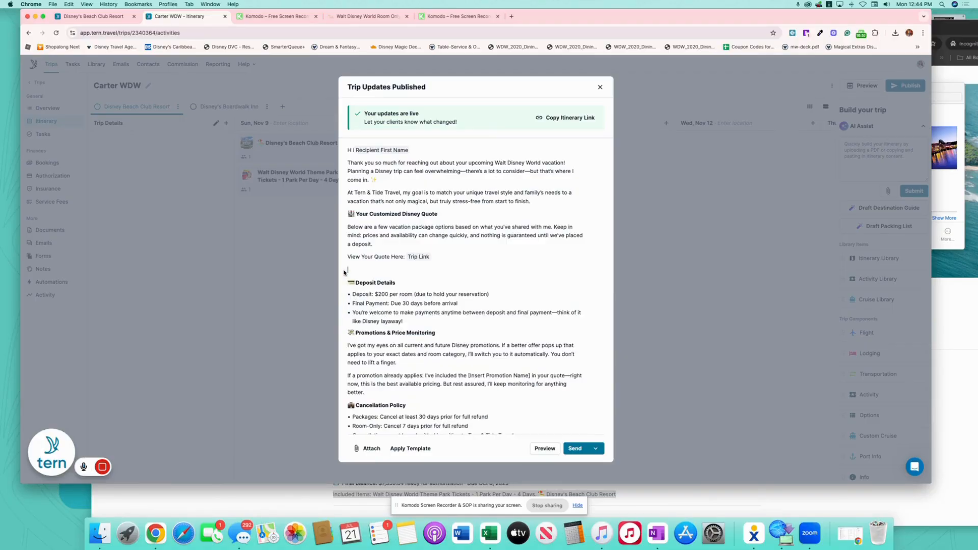
left_click(574, 450)
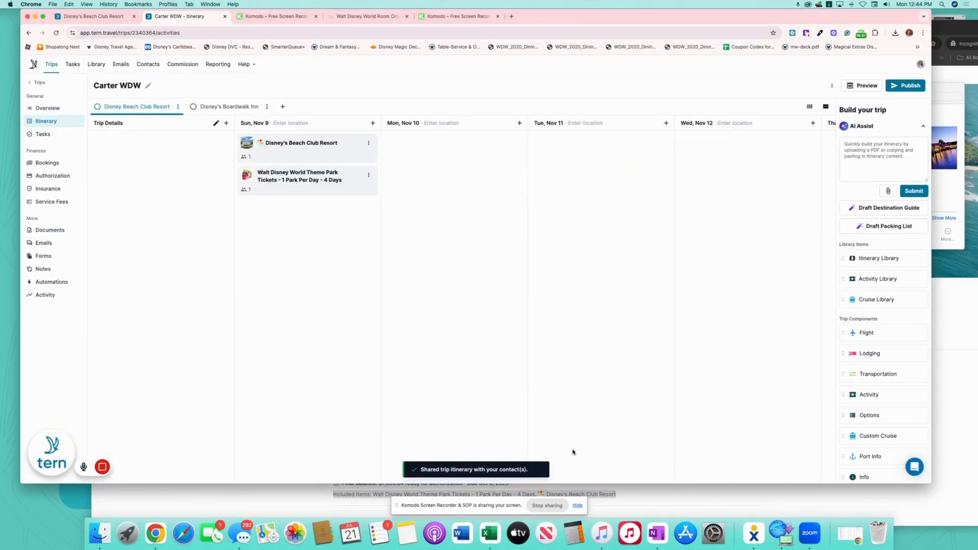
left_click(949, 33)
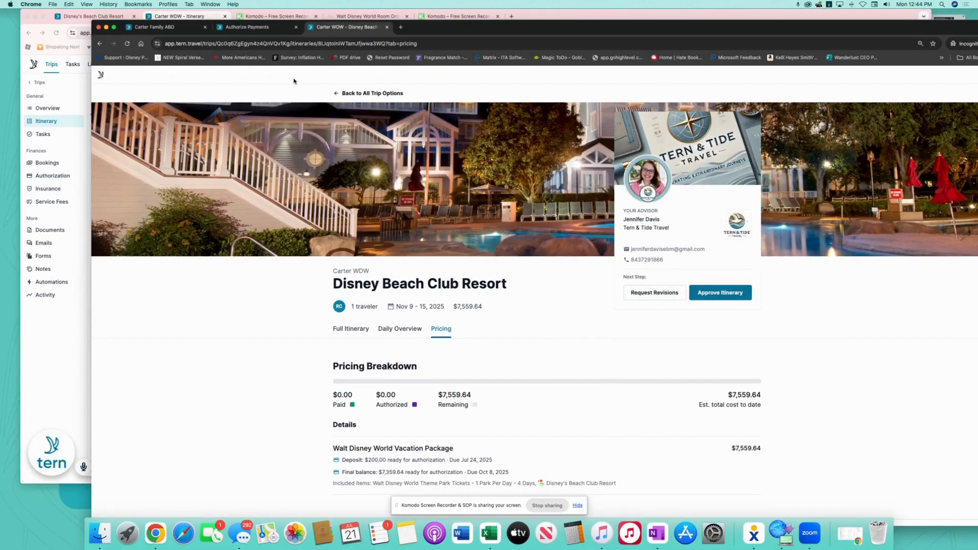
Return to all trip options and open the Disney Beach Club Resort itinerary
left_click(372, 93)
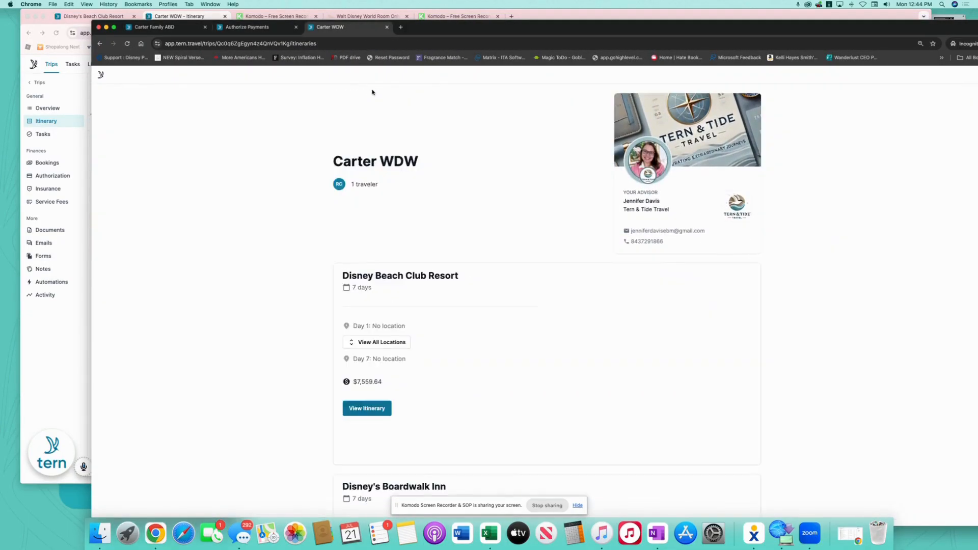
scroll(529, 294, "down", 5)
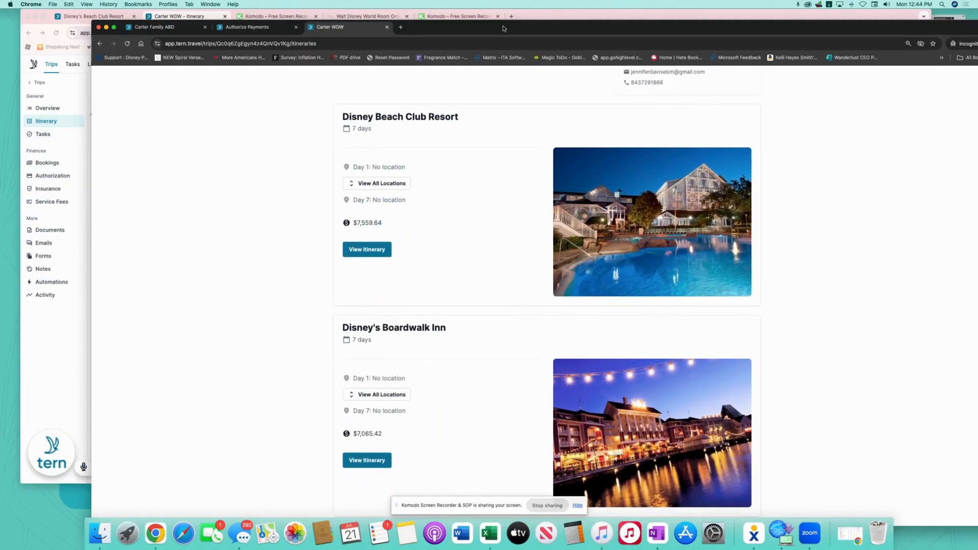
left_click_drag(504, 28, 495, 3)
scroll(423, 347, "up", 1)
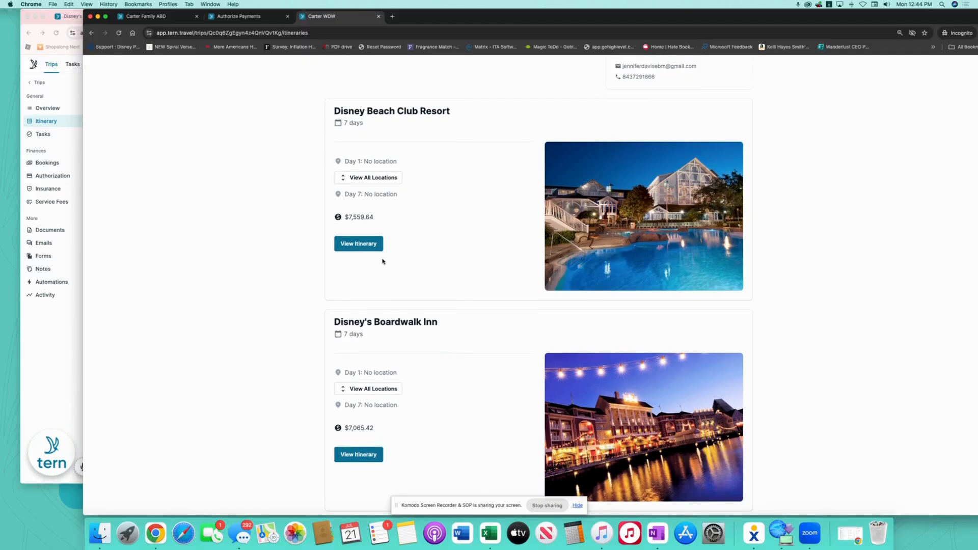
left_click(366, 244)
scroll(375, 286, "down", 5)
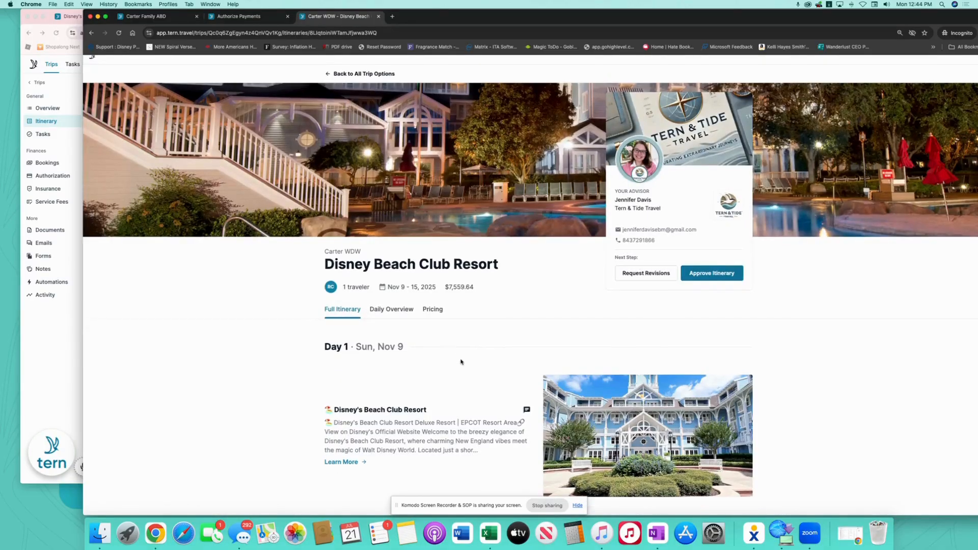
Read the full Beach Club Resort details, then go back to the list of trip options
left_click(381, 313)
scroll(599, 375, "down", 10)
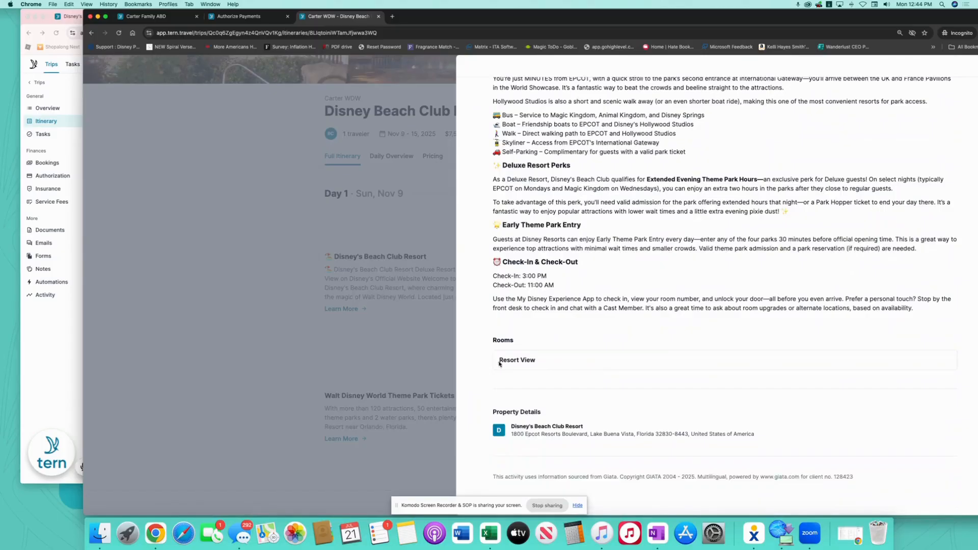
scroll(611, 153, "up", 15)
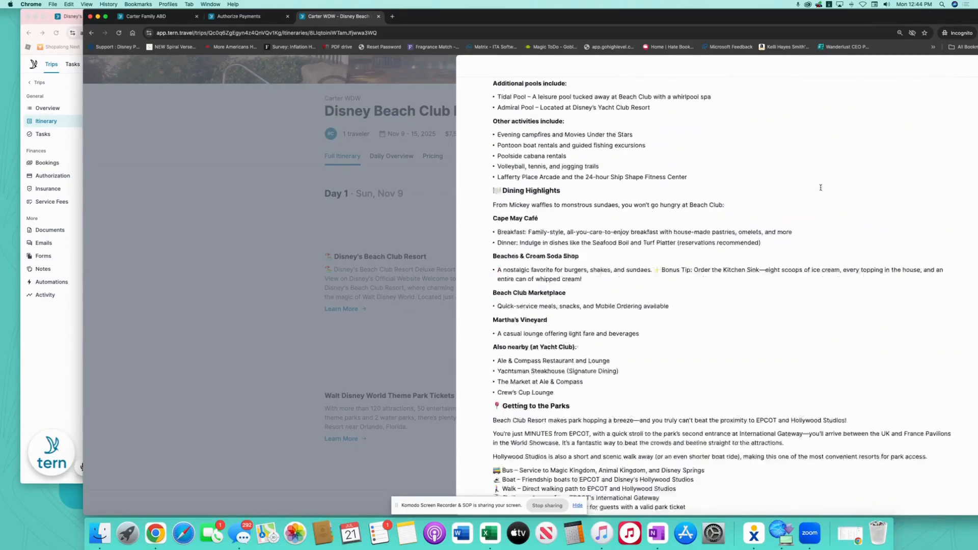
left_click_drag(767, 16, 758, 16)
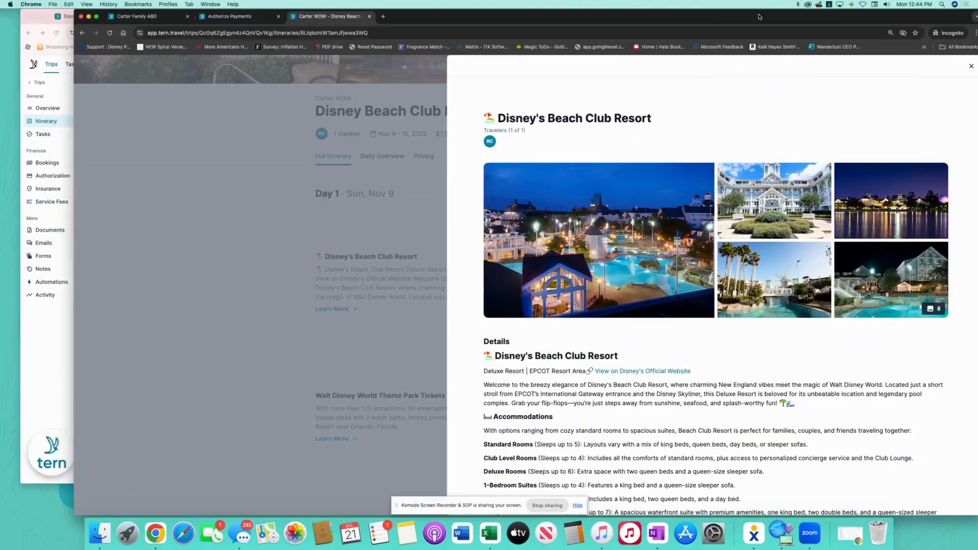
left_click(971, 65)
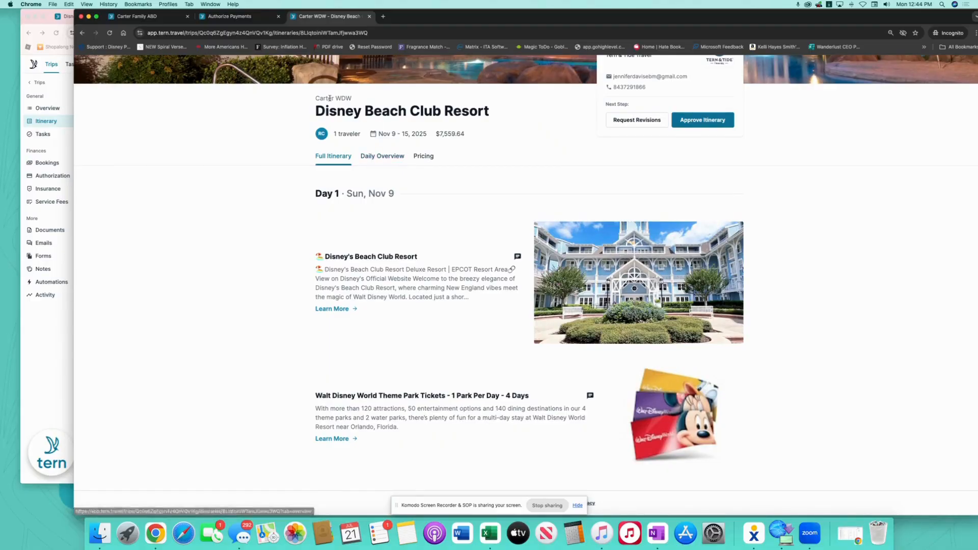
scroll(362, 140, "up", 5)
left_click(355, 86)
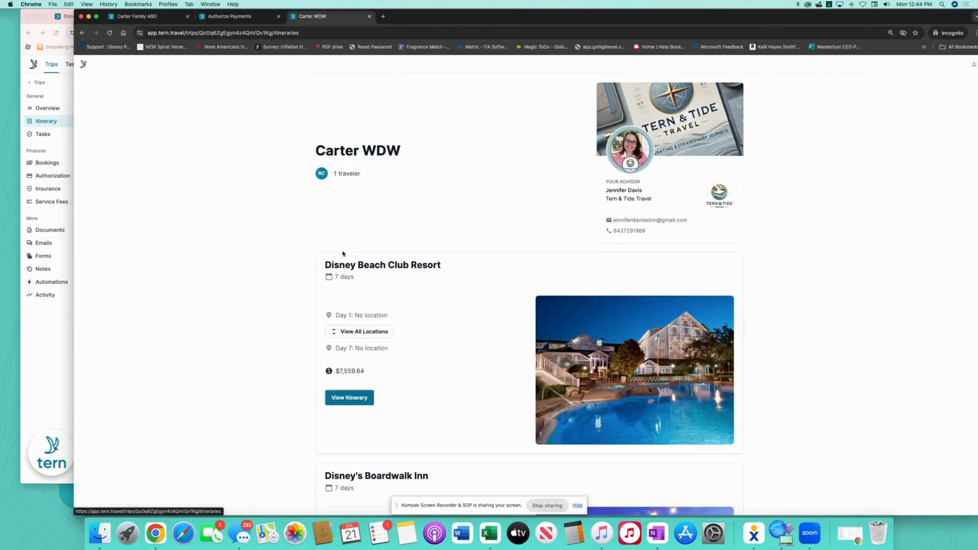
scroll(474, 310, "down", 3)
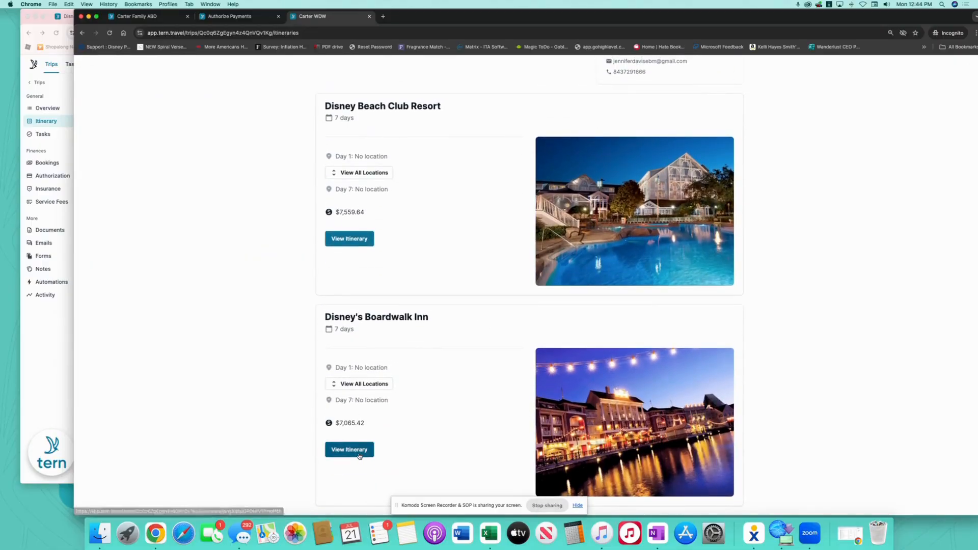
Review the Boardwalk Inn's $7,065.42 pricing breakdown in the client view, then switch back to the planner
left_click(350, 443)
scroll(424, 441, "down", 4)
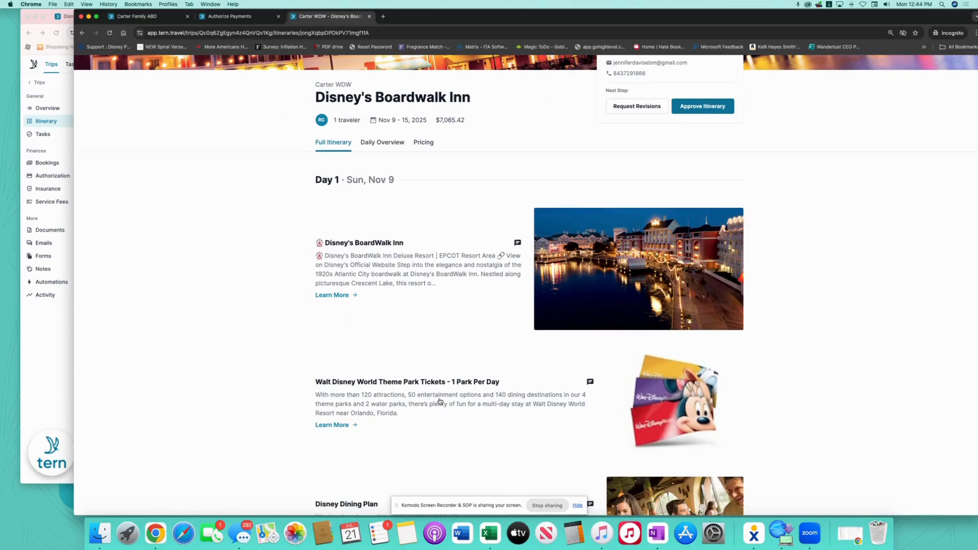
scroll(446, 413, "down", 3)
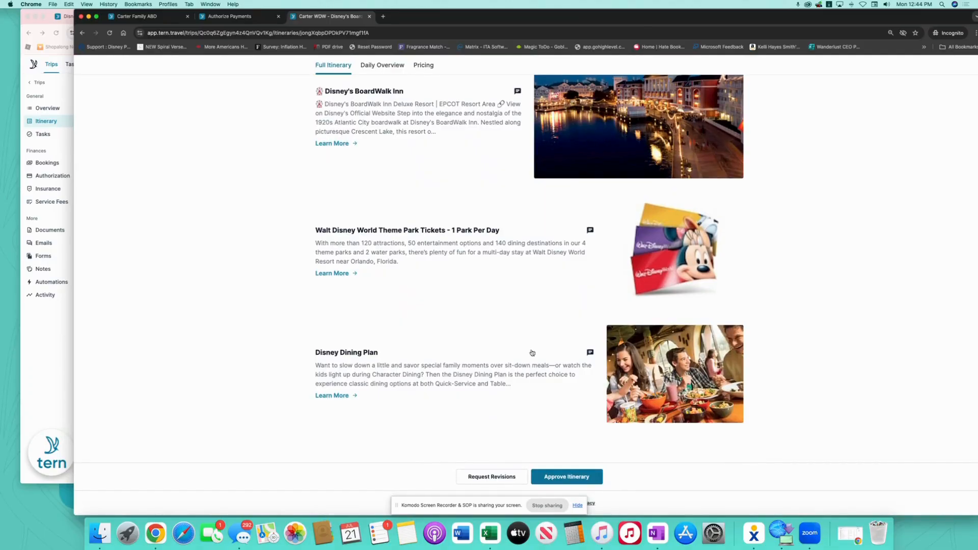
scroll(472, 356, "up", 6)
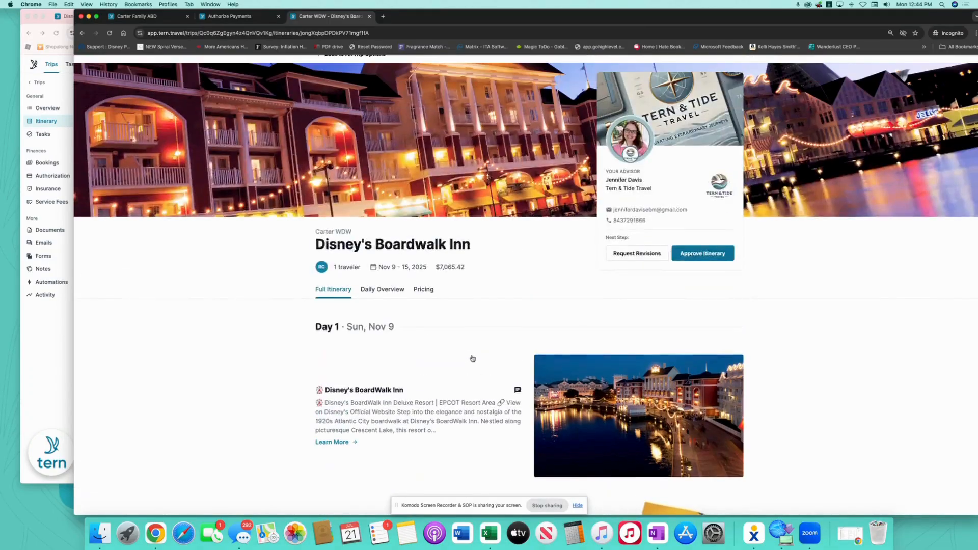
left_click(422, 289)
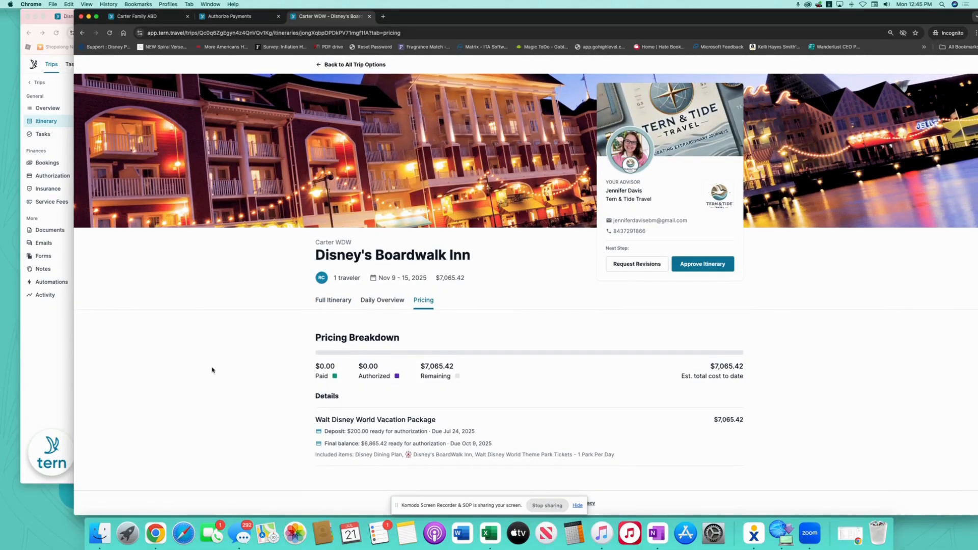
left_click(50, 334)
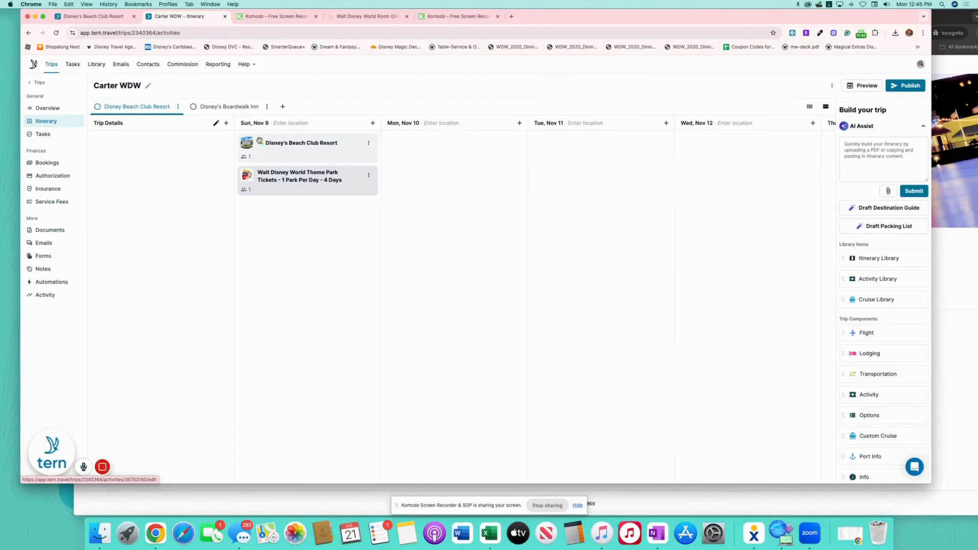
Append '- 4 days' to the Boardwalk Inn park tickets title
left_click(230, 107)
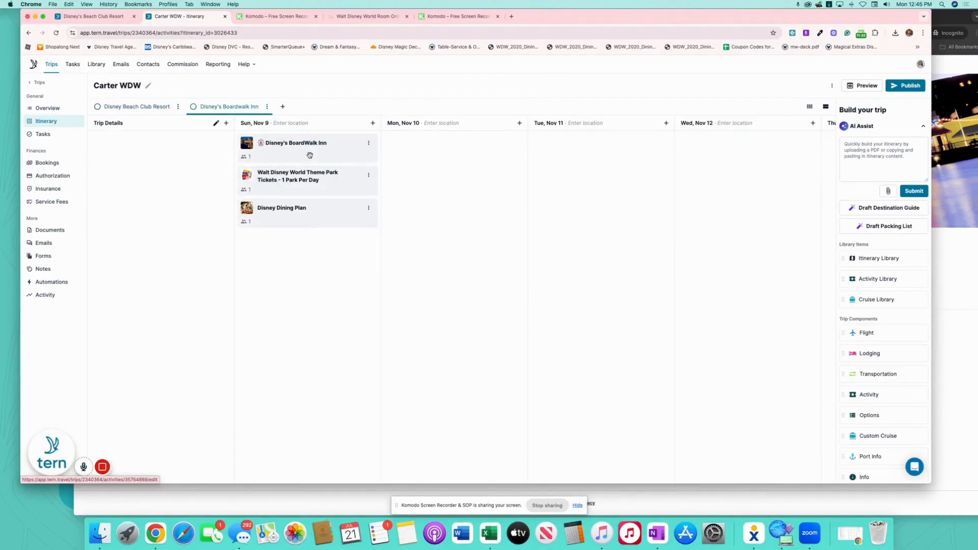
left_click(329, 182)
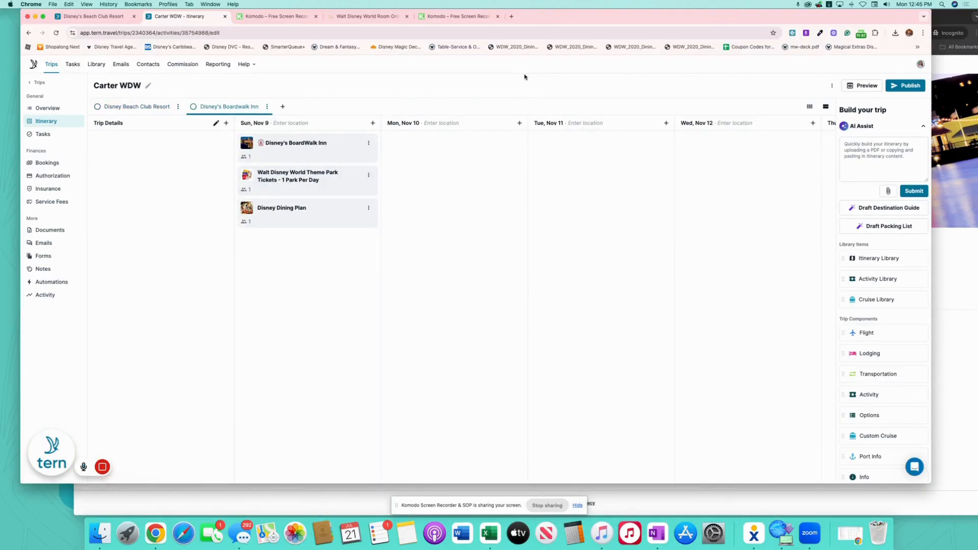
left_click(641, 117)
type("- 4 days")
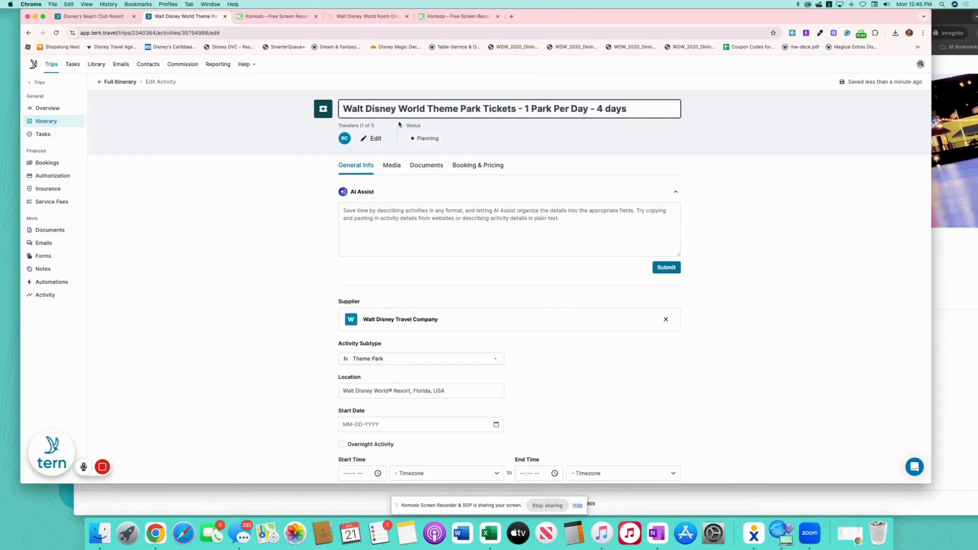
left_click(114, 81)
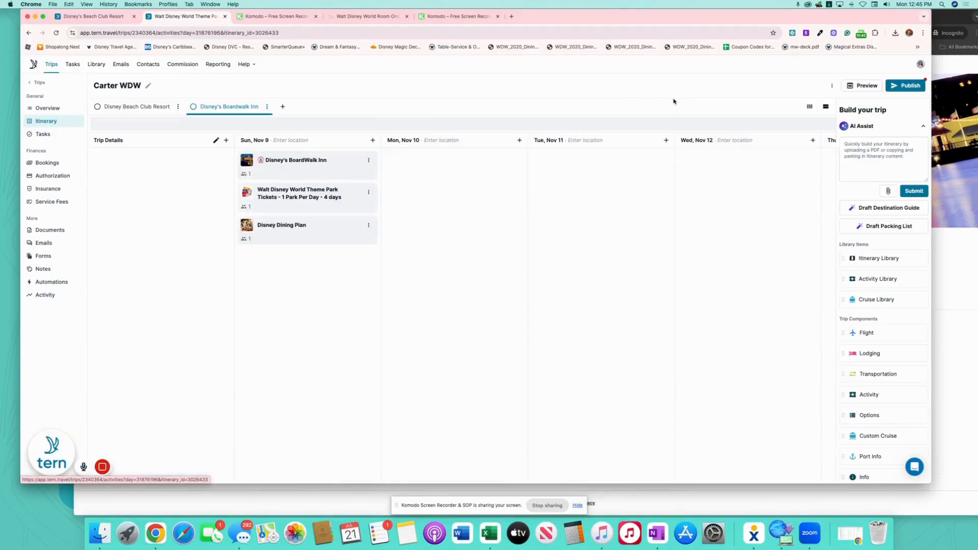
Publish the trip updates and paste the updated itinerary link into the client preview
left_click(906, 85)
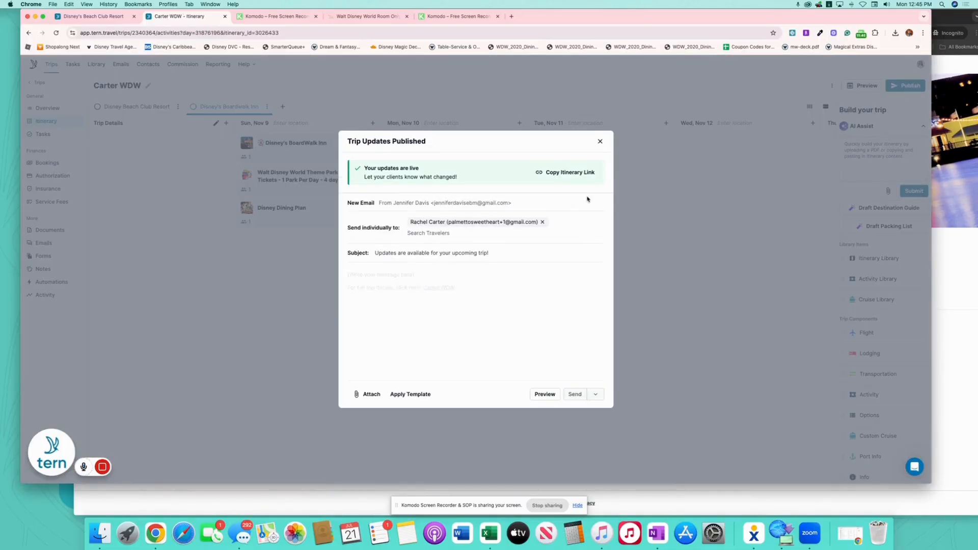
left_click(601, 141)
left_click(948, 24)
left_click(159, 32)
Load the updated pricing page, check the 4-day tickets, and approve the Boardwalk Inn itinerary
key("Return")
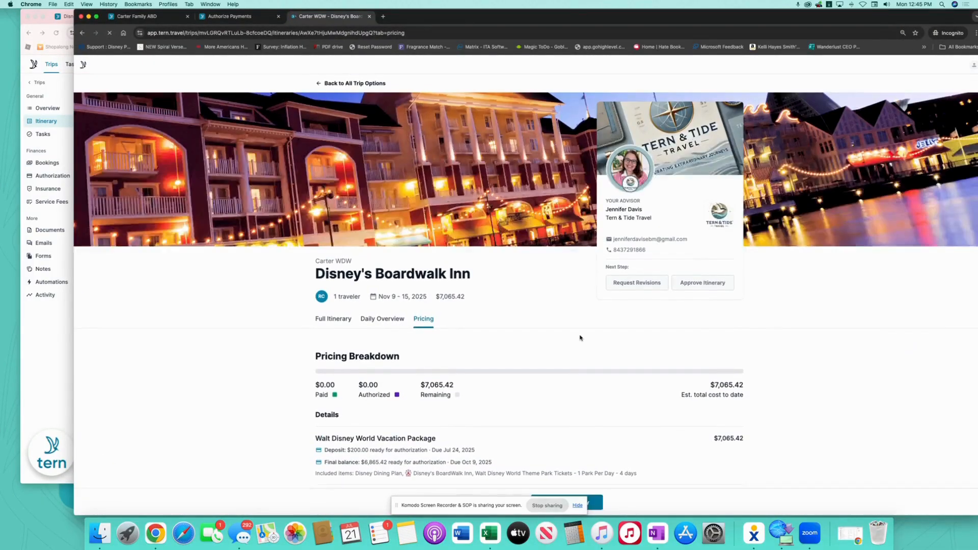
scroll(580, 338, "down", 1)
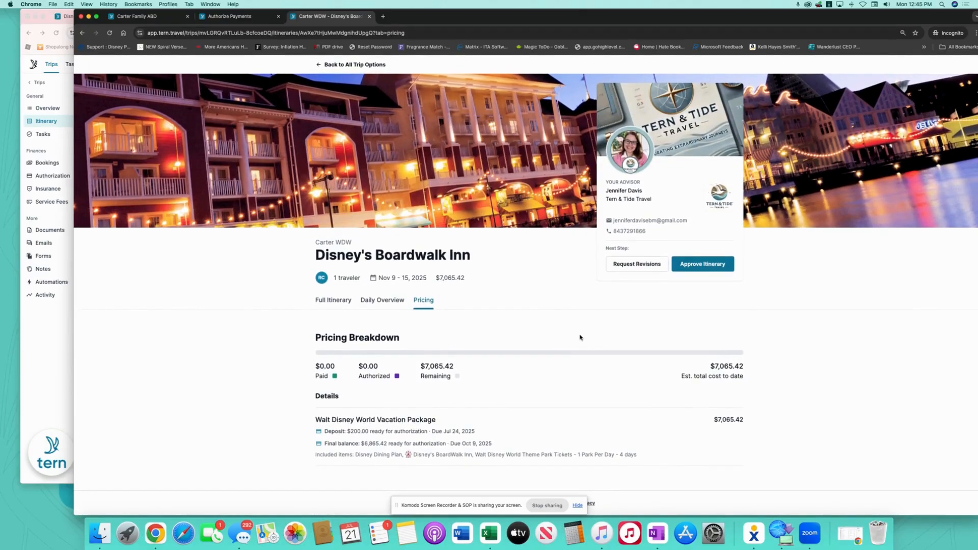
left_click_drag(316, 456, 655, 460)
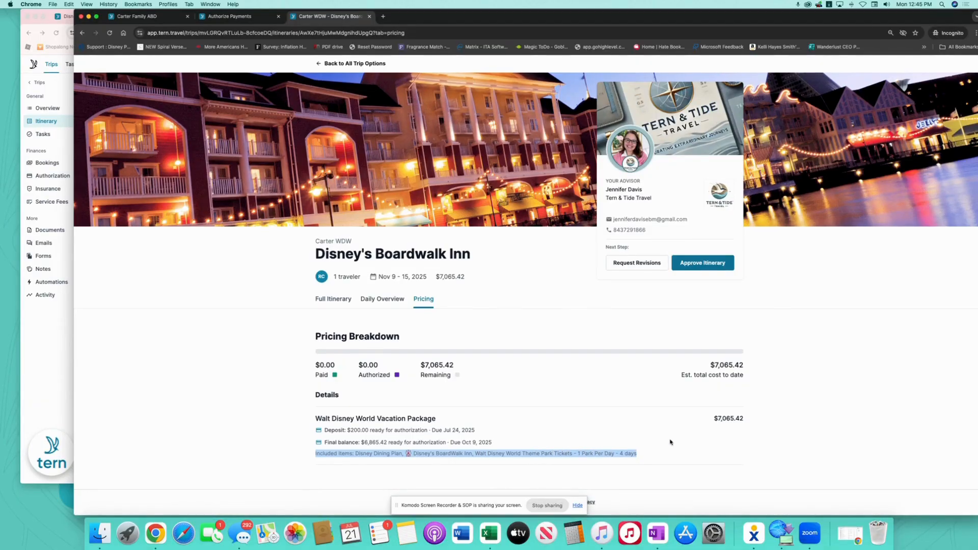
left_click(704, 264)
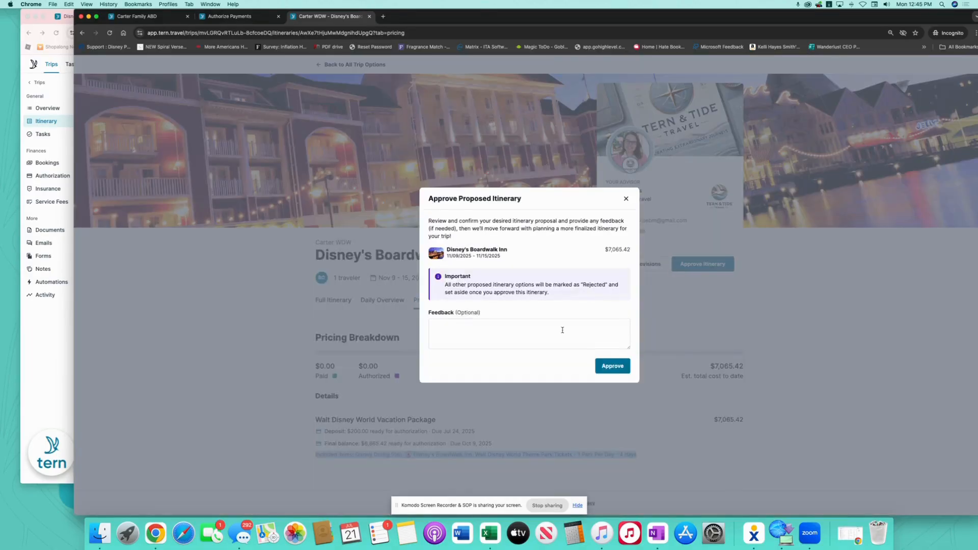
left_click(613, 367)
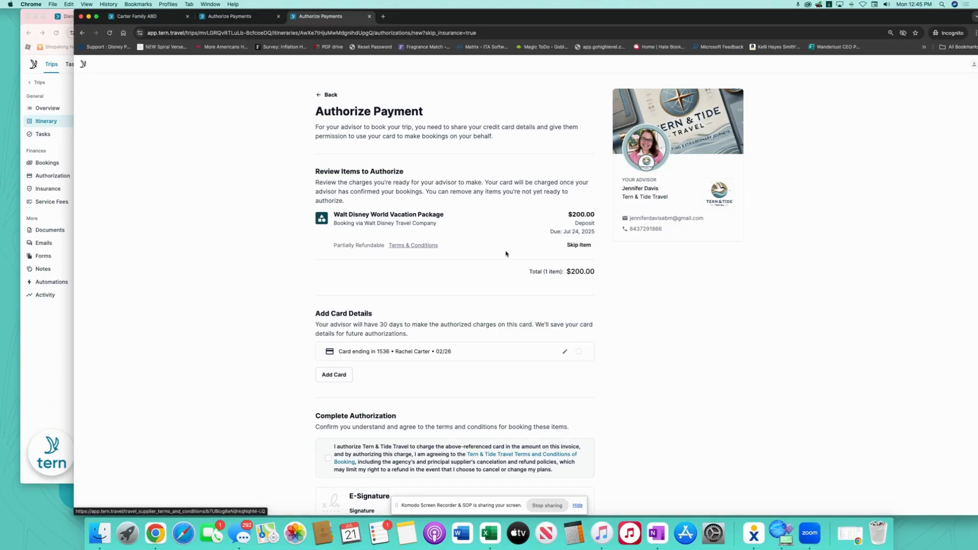
Choose the saved card for the $200 deposit and agree to the booking authorization terms
scroll(571, 198, "down", 3)
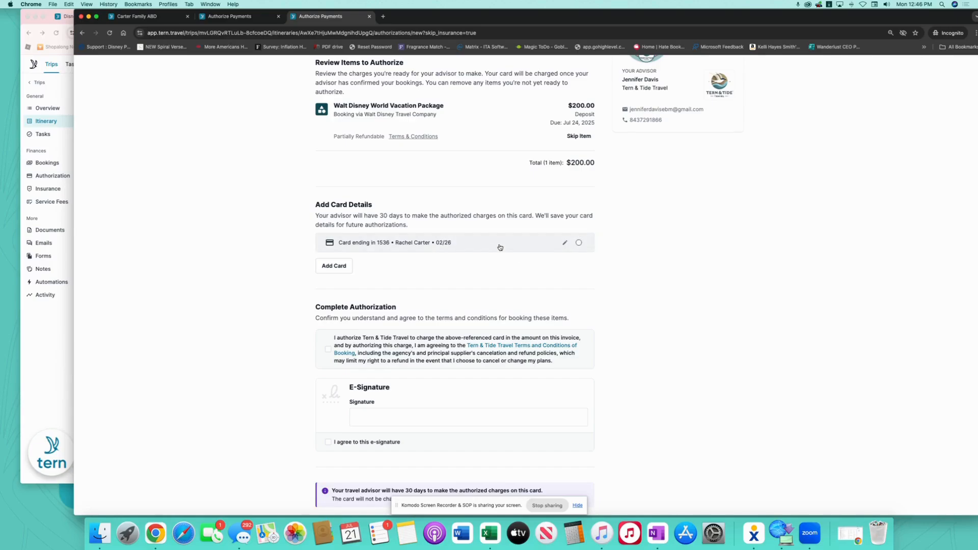
left_click(578, 244)
scroll(461, 284, "down", 2)
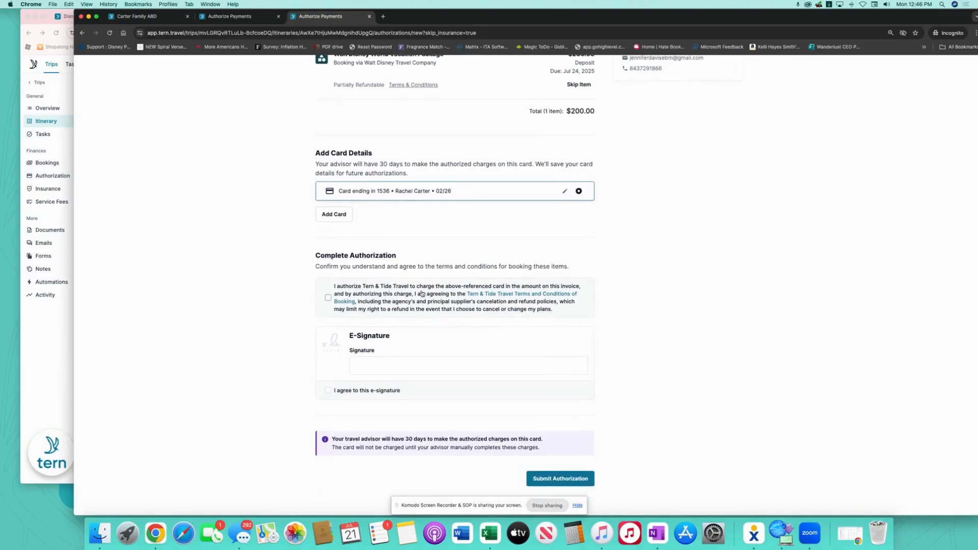
left_click(328, 304)
scroll(330, 305, "up", 1)
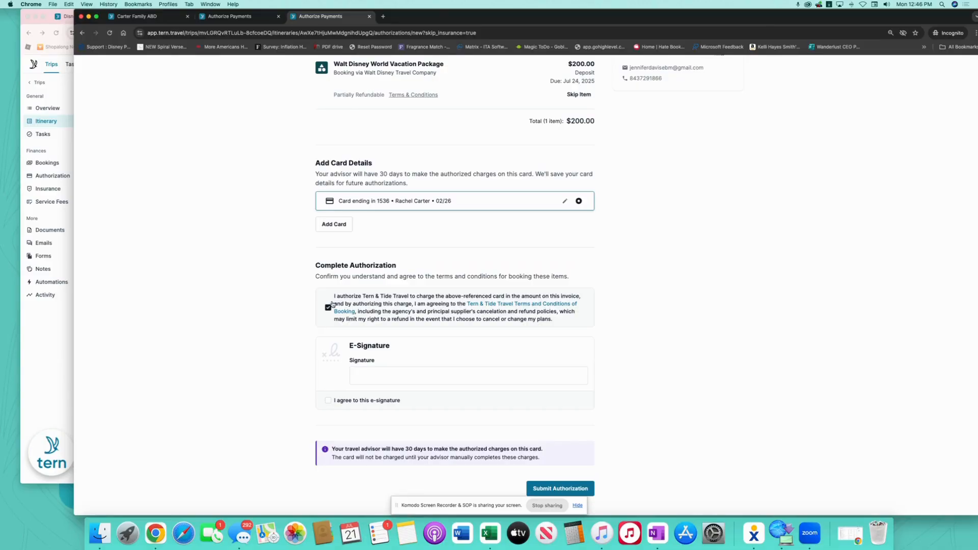
E-sign with the client's full name, submit the authorization, and return to the advisor window
left_click(385, 377)
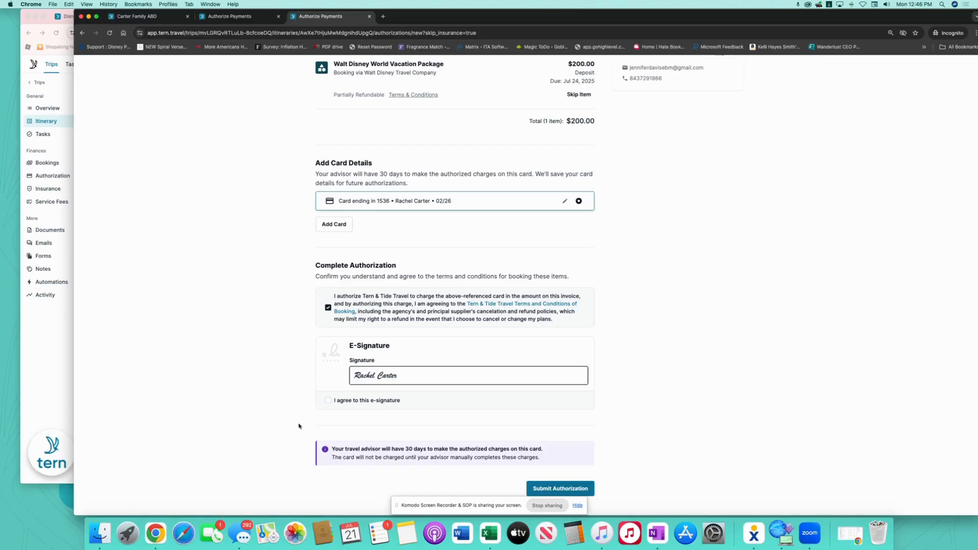
left_click(328, 400)
left_click(561, 488)
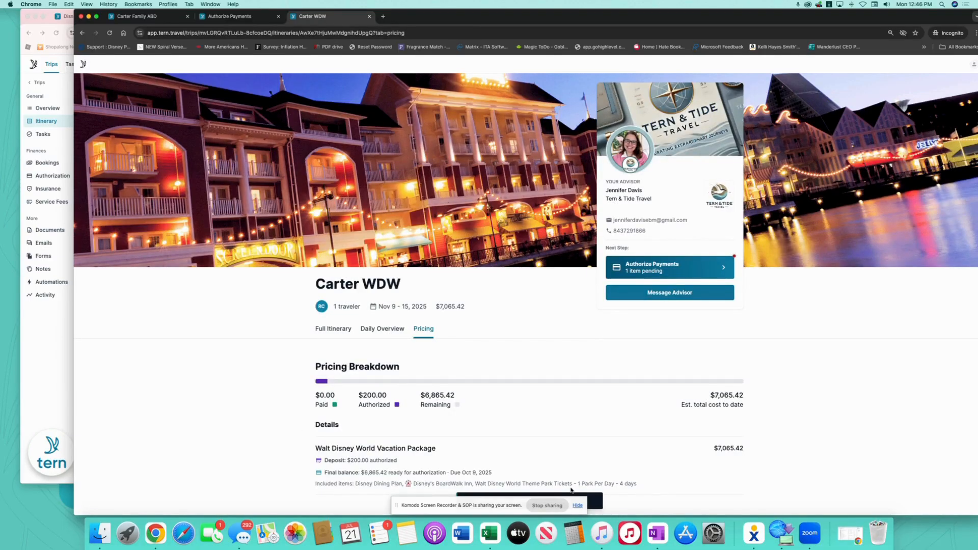
scroll(606, 367, "down", 1)
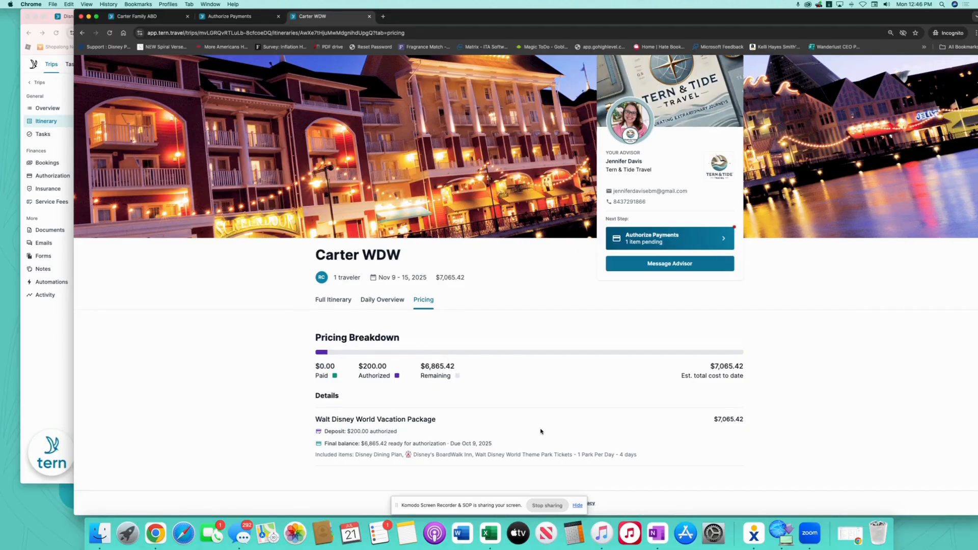
left_click(59, 322)
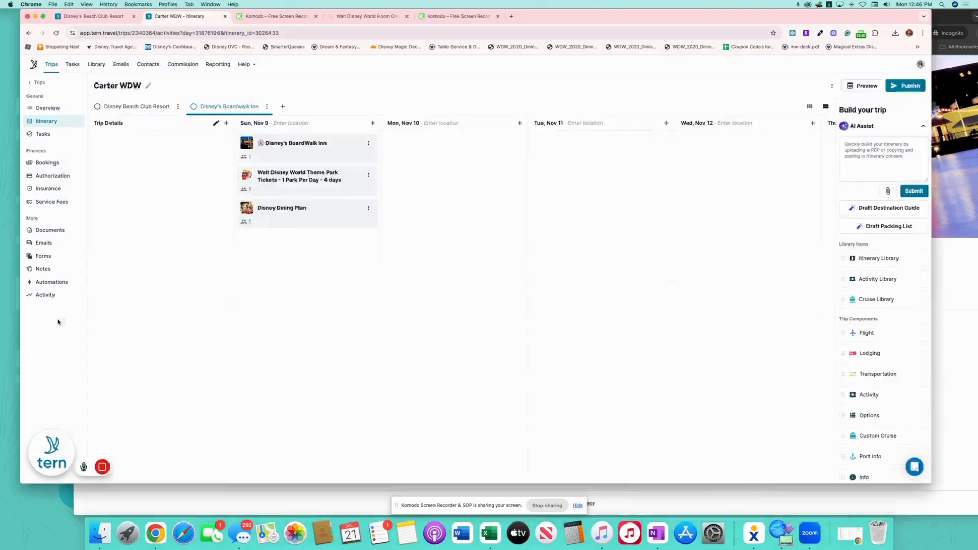
Mark the authorized $200 deposit on the vacation package as paid
left_click(44, 174)
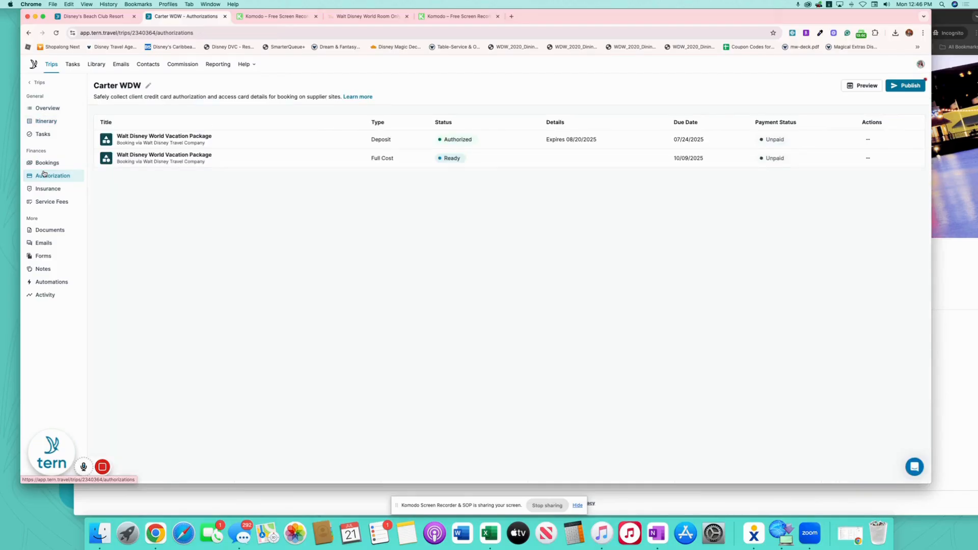
left_click(328, 140)
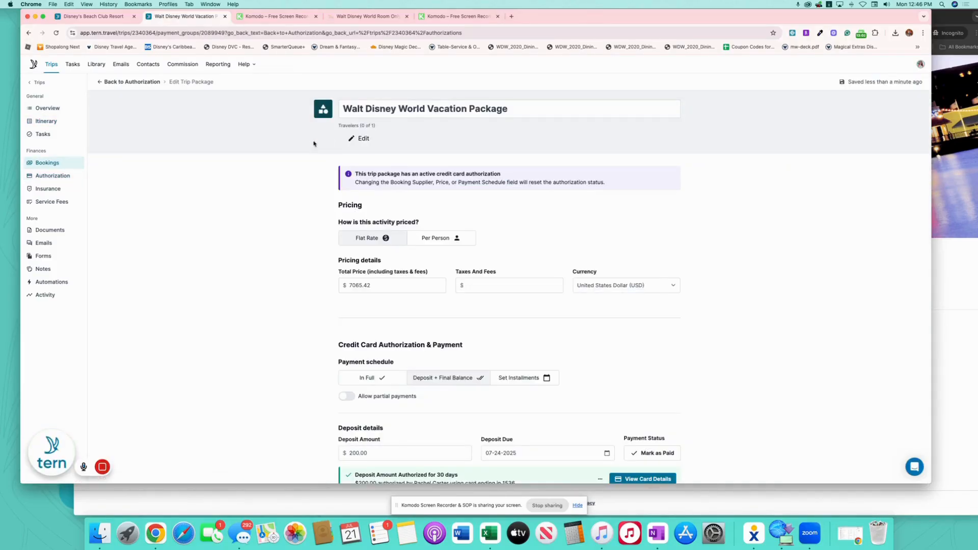
scroll(304, 251, "down", 5)
scroll(282, 253, "down", 2)
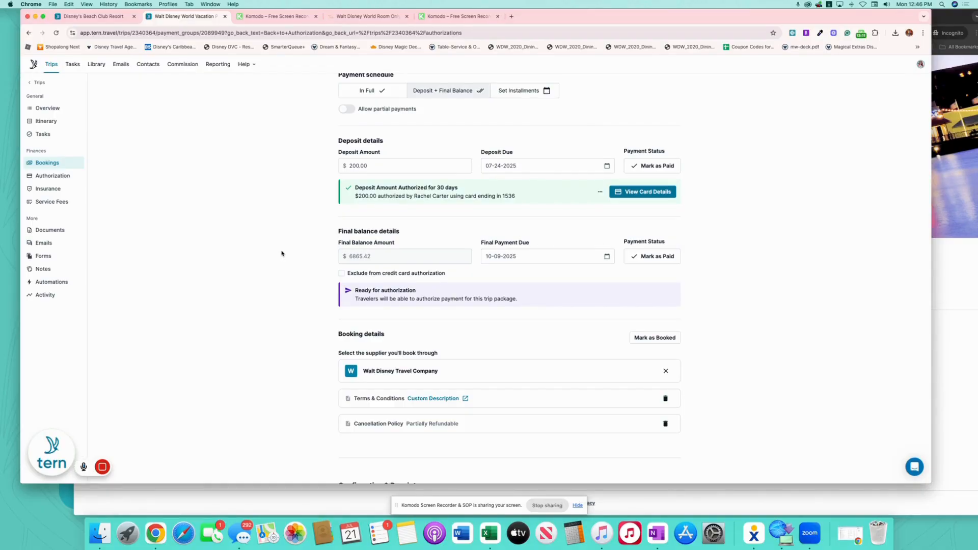
left_click(656, 168)
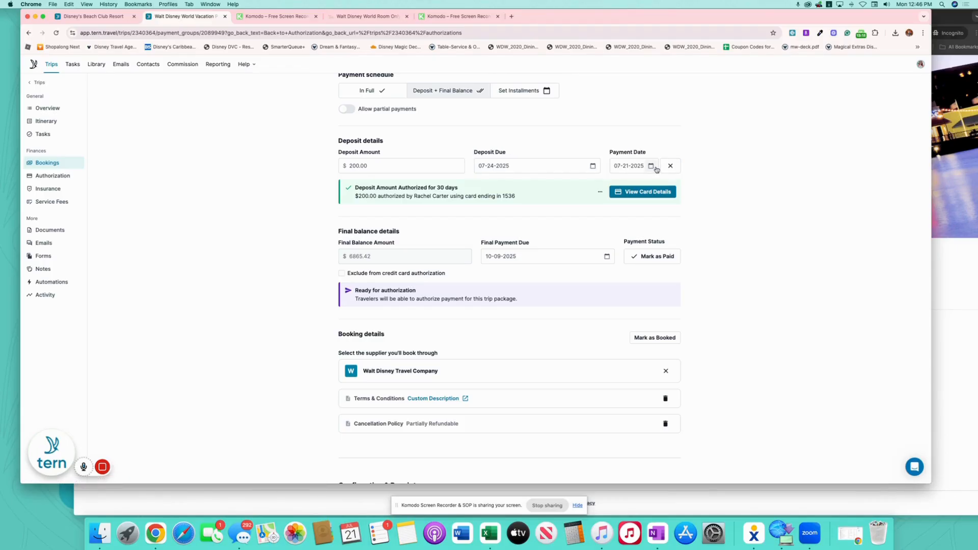
Record the booking confirmation number with Walt Disney Travel Company as the supplier
scroll(540, 255, "down", 5)
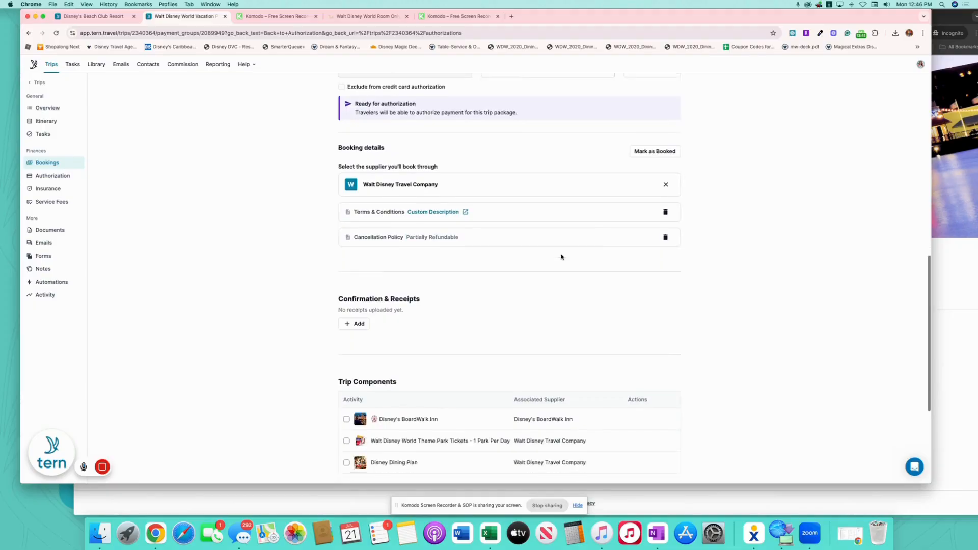
left_click(360, 289)
left_click(381, 286)
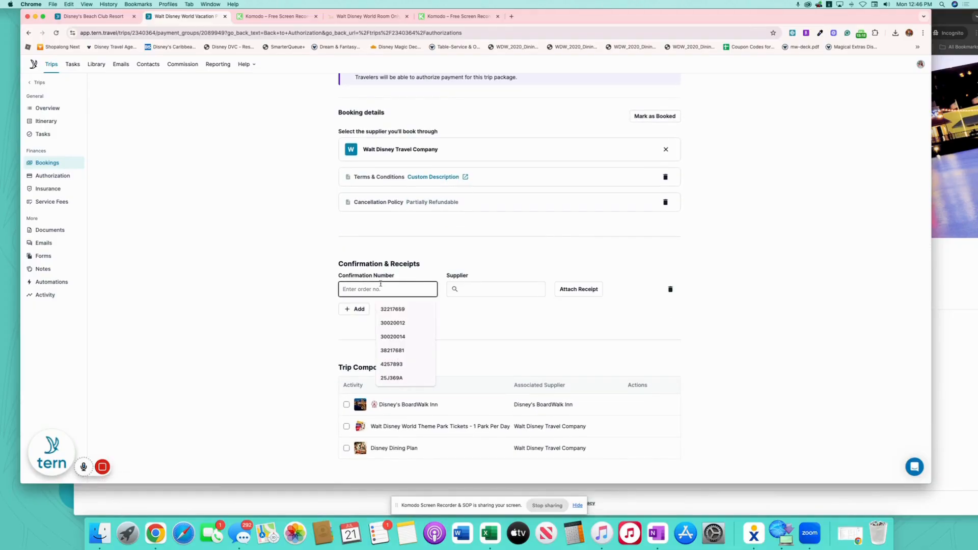
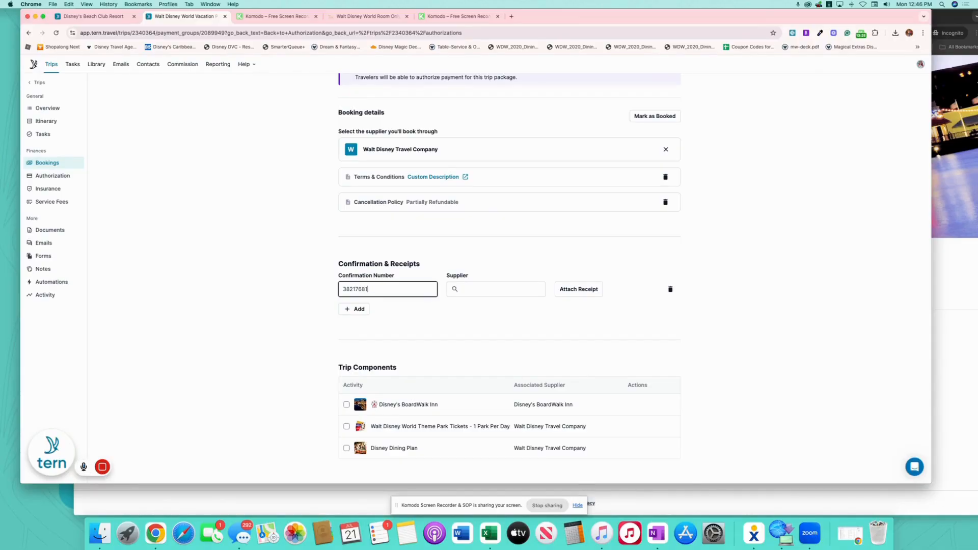
left_click(528, 289)
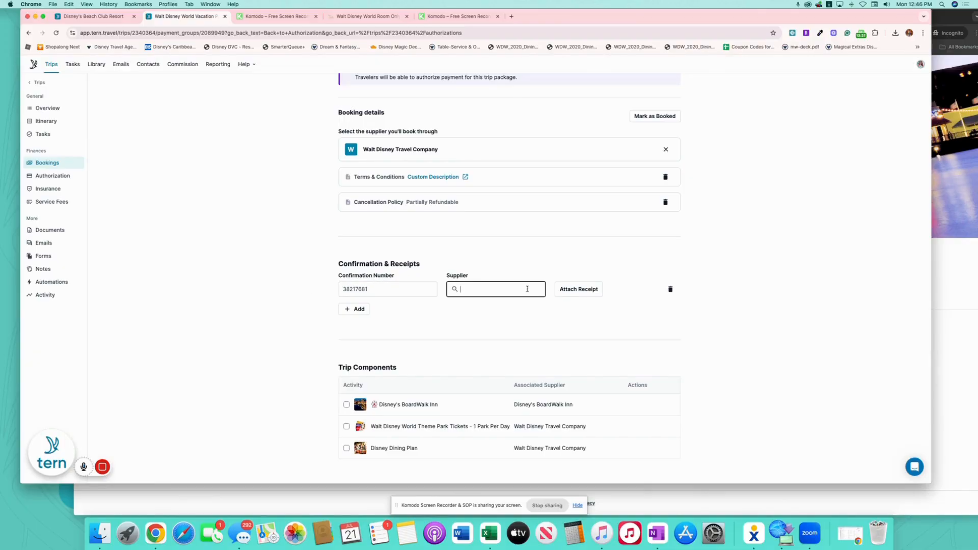
type("Walt")
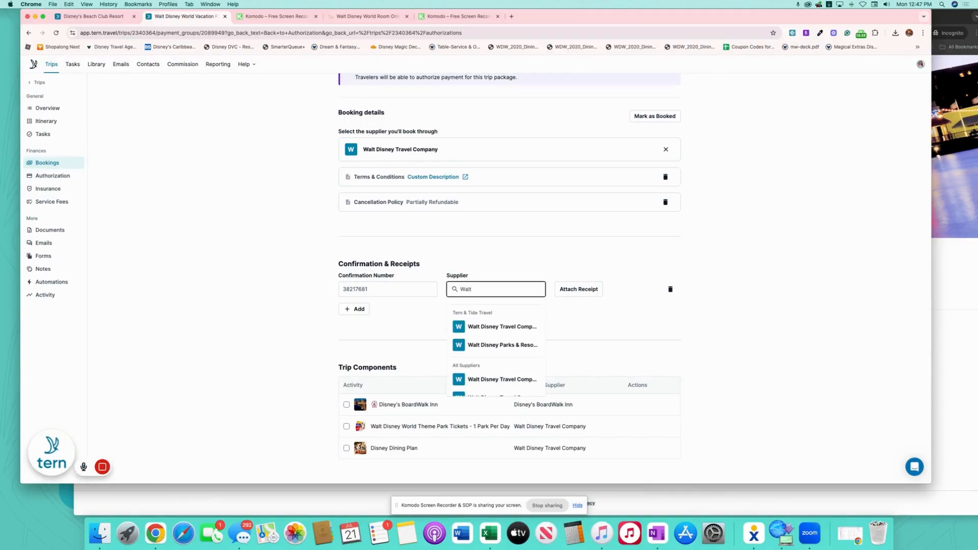
left_click(531, 327)
scroll(705, 304, "down", 5)
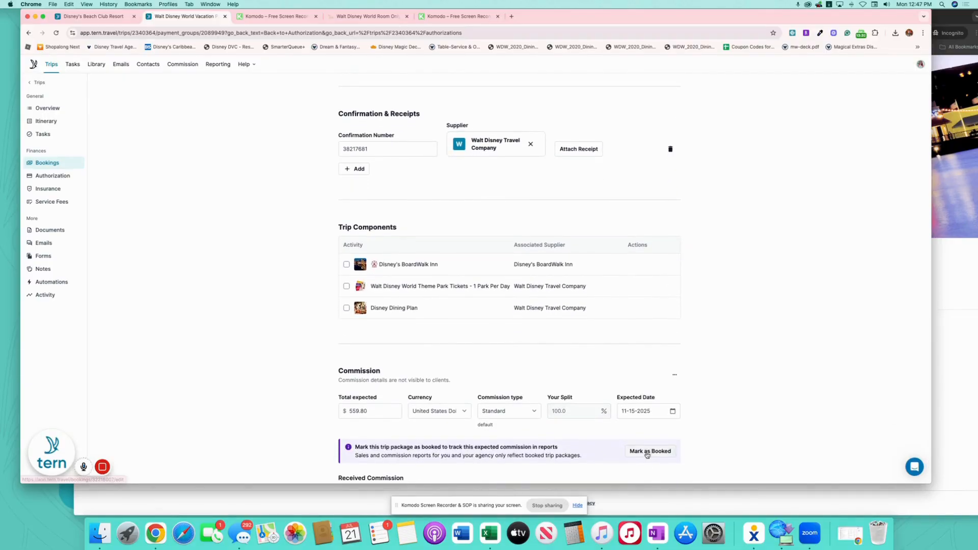
Add the client as a traveler on the Boardwalk package
left_click(647, 453)
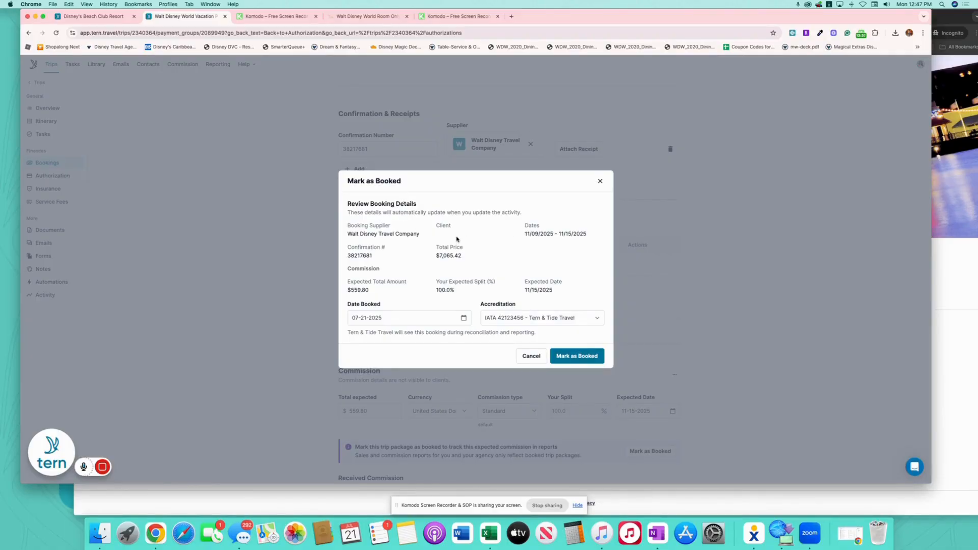
left_click(601, 181)
scroll(433, 233, "up", 5)
scroll(434, 232, "up", 7)
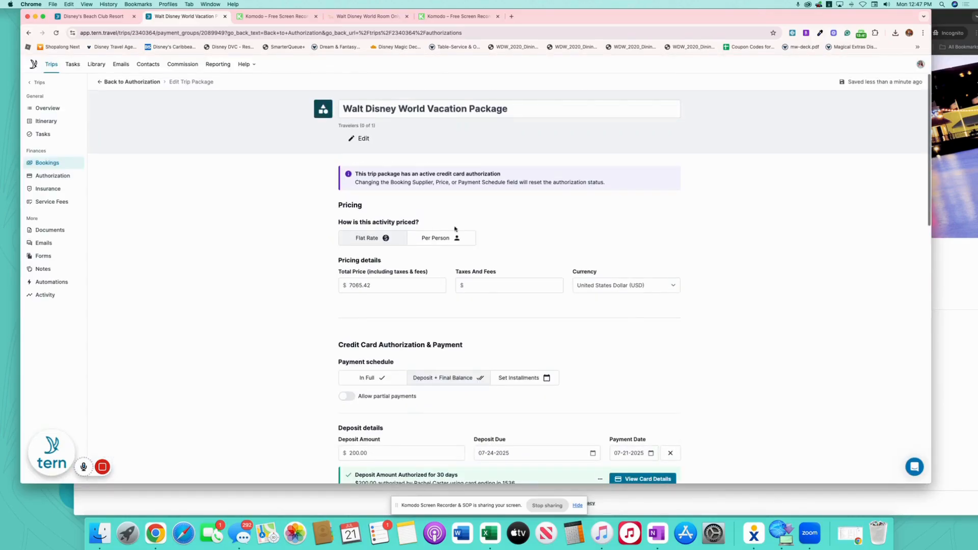
left_click(363, 139)
left_click(351, 197)
left_click(371, 218)
Mark the Boardwalk package as booked
scroll(571, 224, "down", 15)
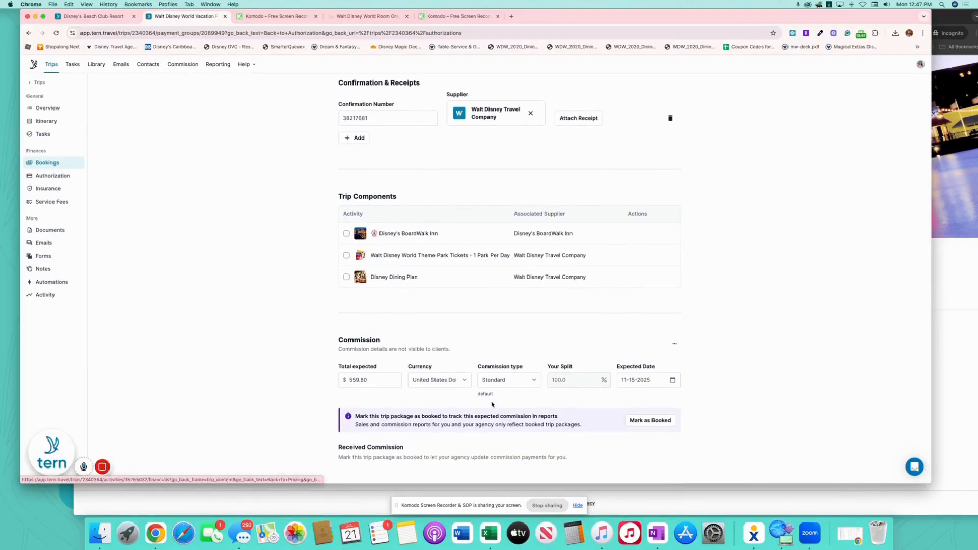
left_click(660, 420)
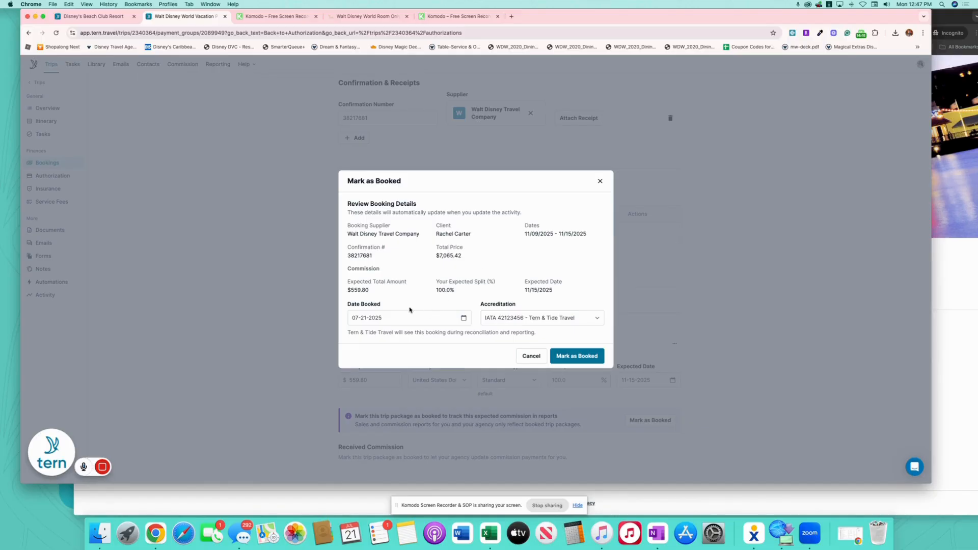
left_click(584, 360)
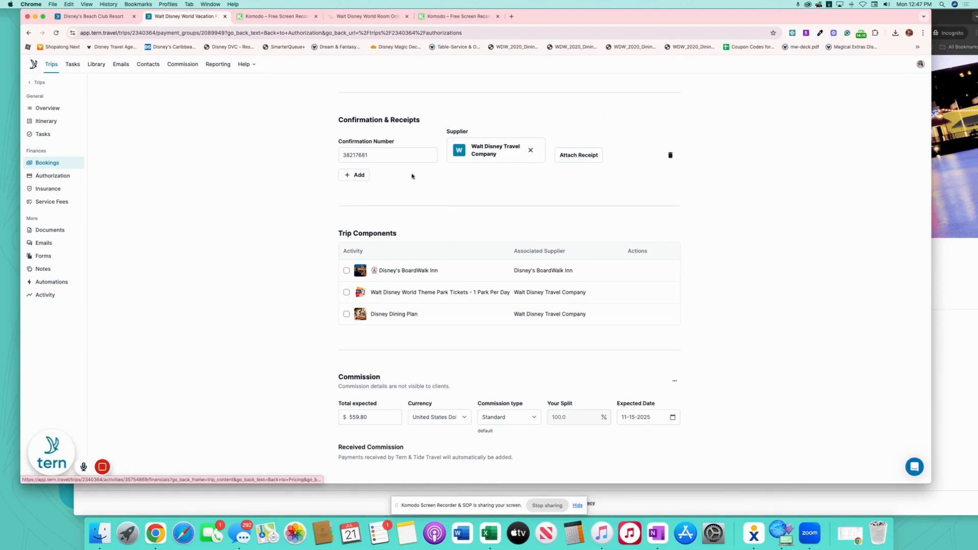
Append the booking confirmation number to the Boardwalk package title and return to the trip overview
left_click_drag(390, 155, 319, 155)
key("cmd+c")
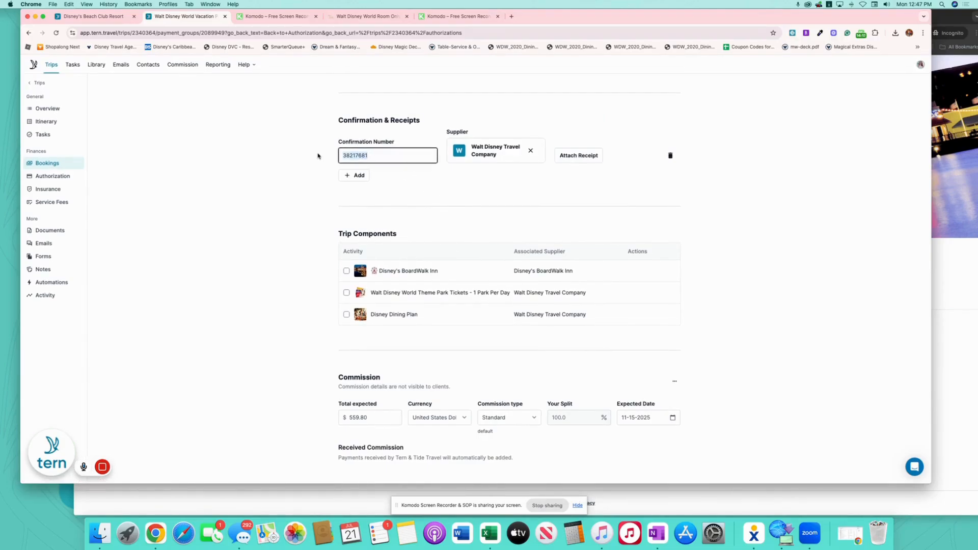
scroll(481, 218, "up", 15)
left_click(540, 105)
key("cmd+v")
left_click(462, 159)
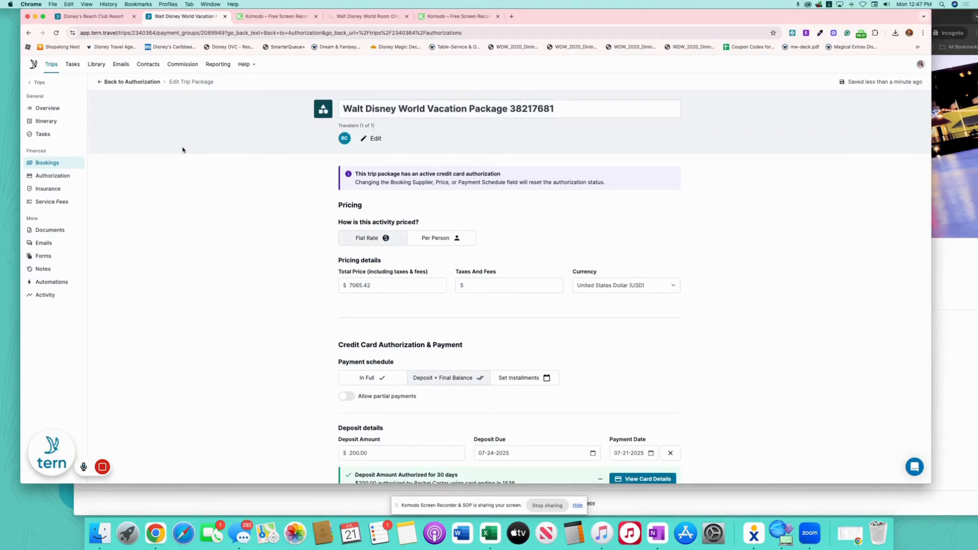
left_click(48, 108)
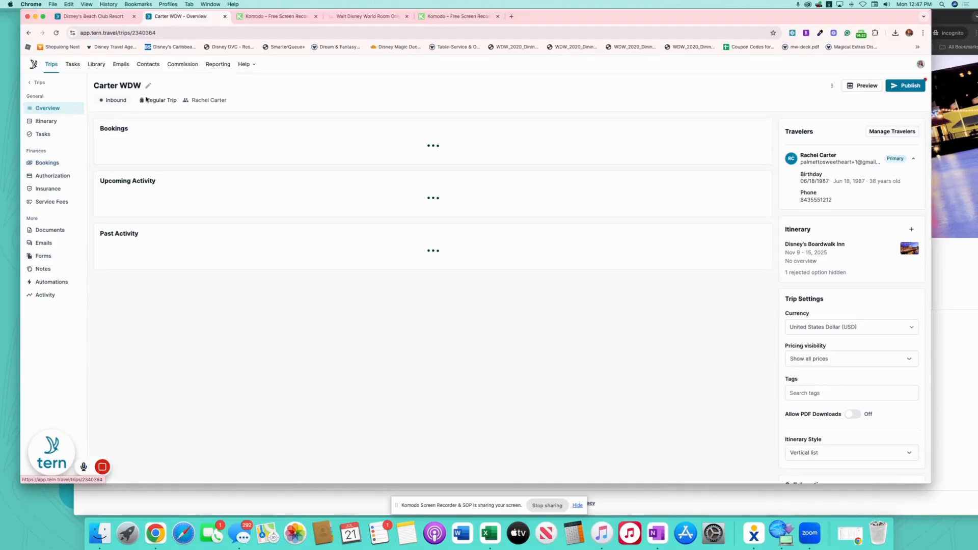
Append the confirmation number to the Carter WDW trip title
left_click(150, 85)
key("cmd+v")
left_click(293, 110)
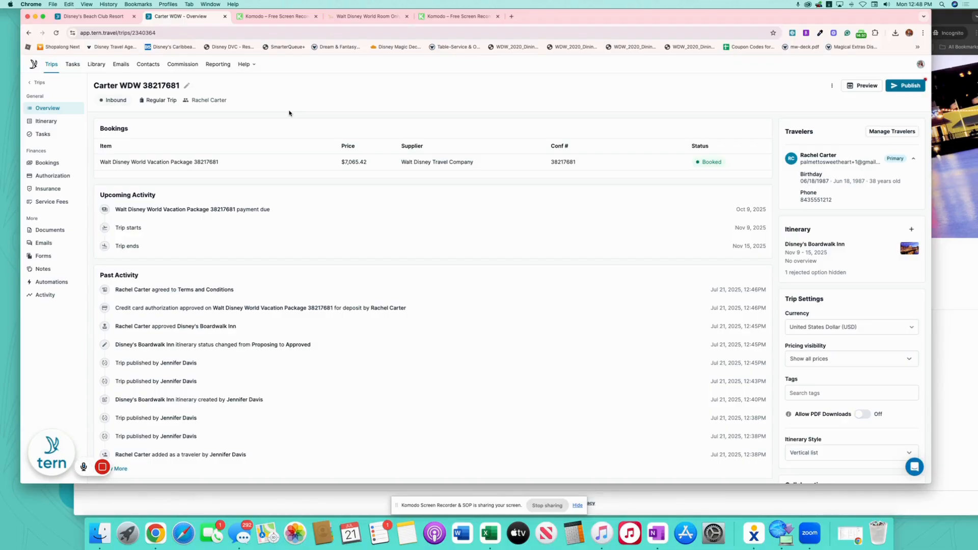
Publish the trip update and email it to the client using the WDW Congratulations template
left_click(910, 86)
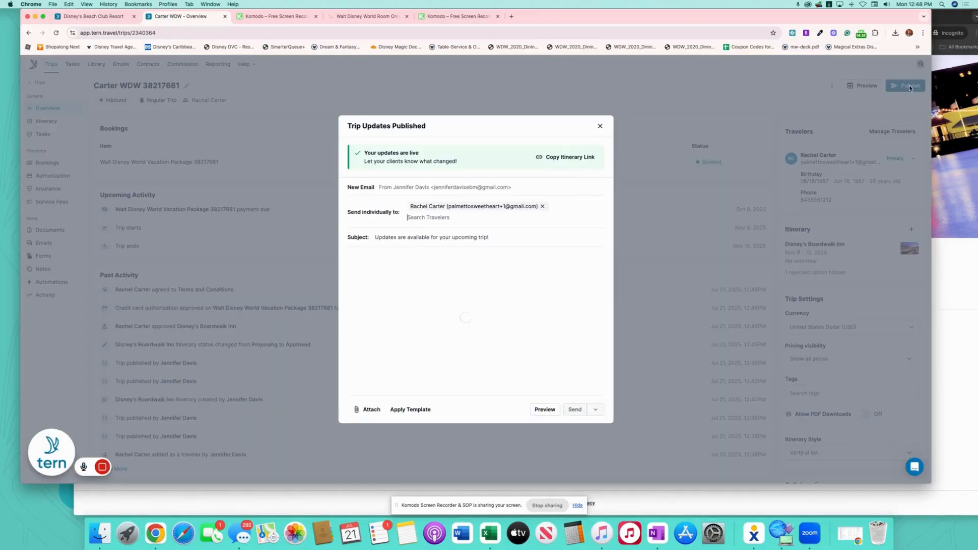
left_click(412, 396)
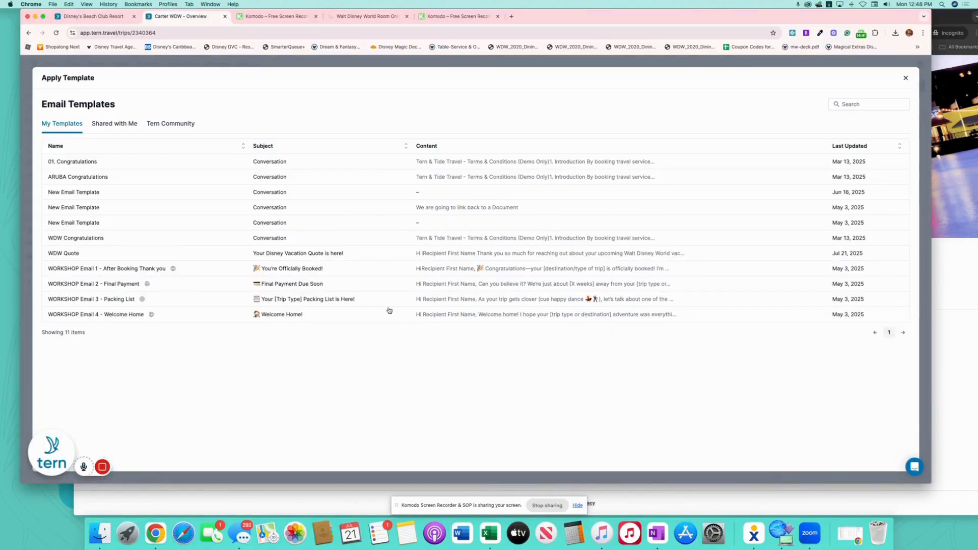
left_click(184, 240)
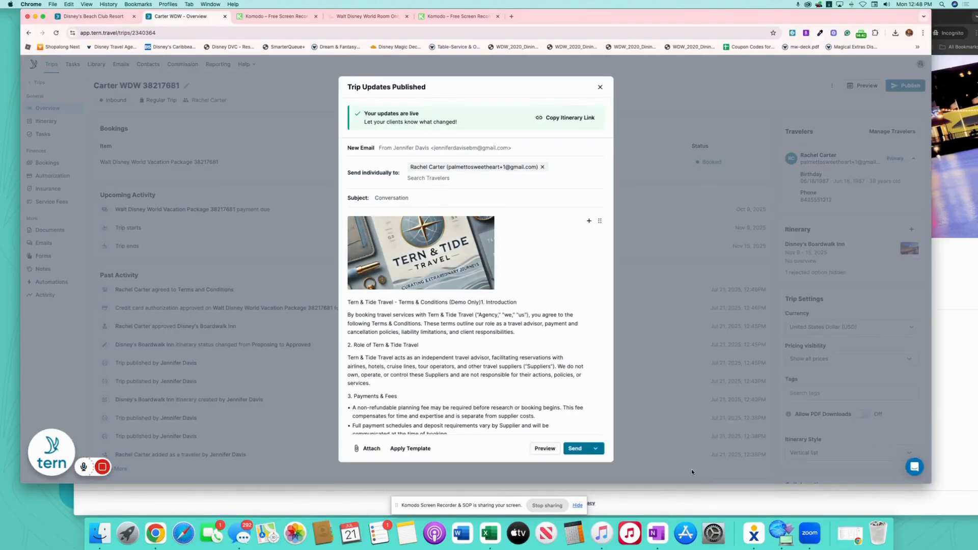
left_click(575, 449)
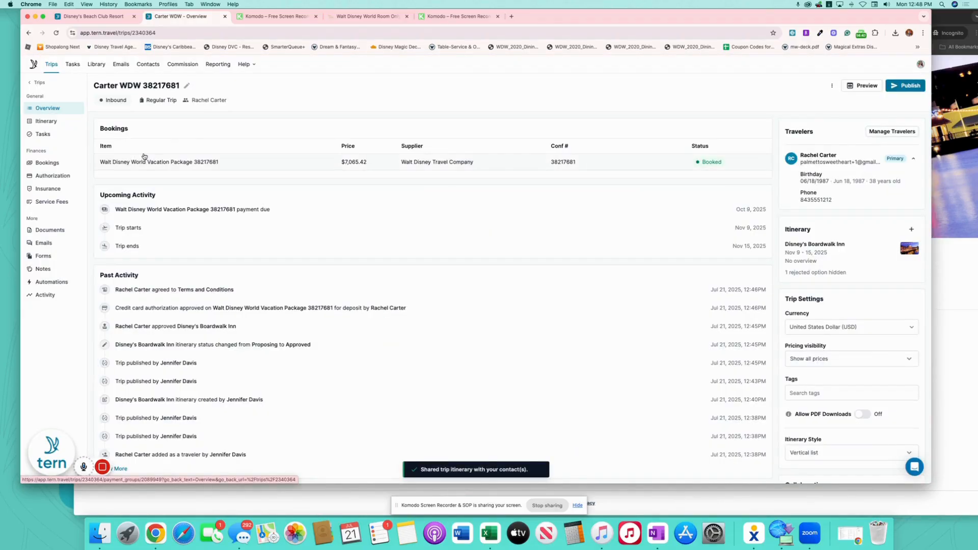
Change the trip status from Inbound to '2025 Booked With Deposit'
left_click(146, 100)
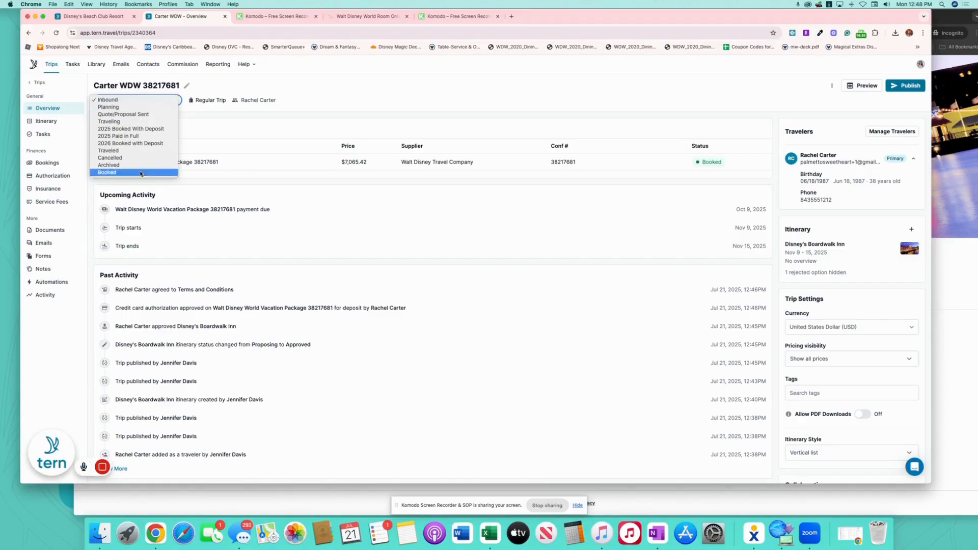
left_click(155, 130)
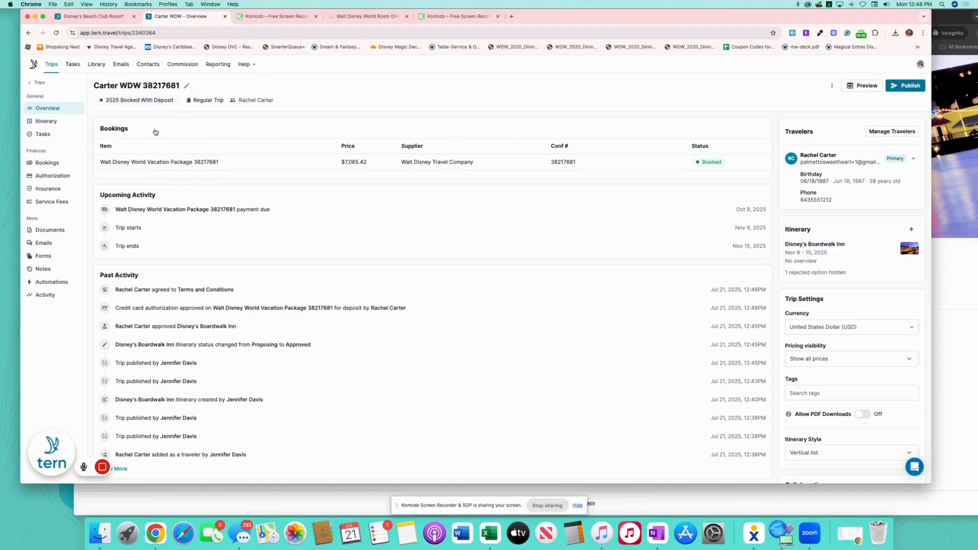